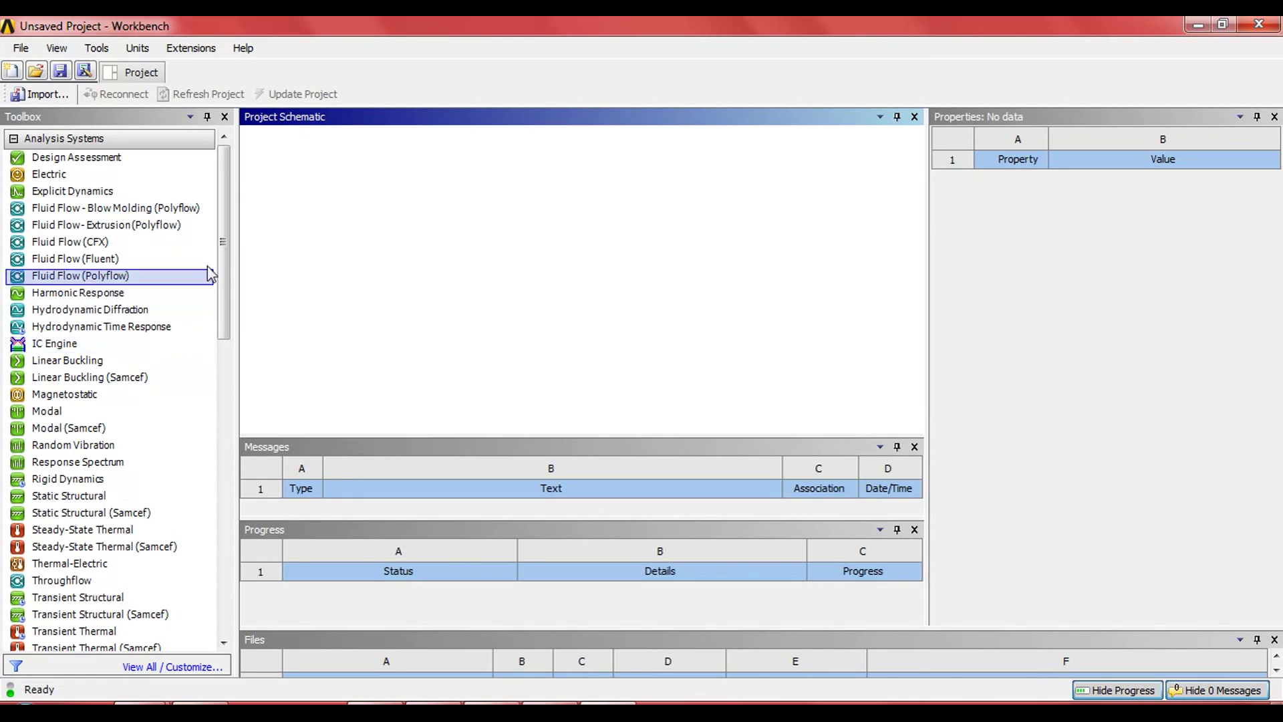
Step: Add a Static Structural system to the project schematic and attach a Modal system to its Solution cell
mouse_move(221, 262)
left_mouse_down()
mouse_move(236, 308)
mouse_move(244, 266)
left_mouse_up()
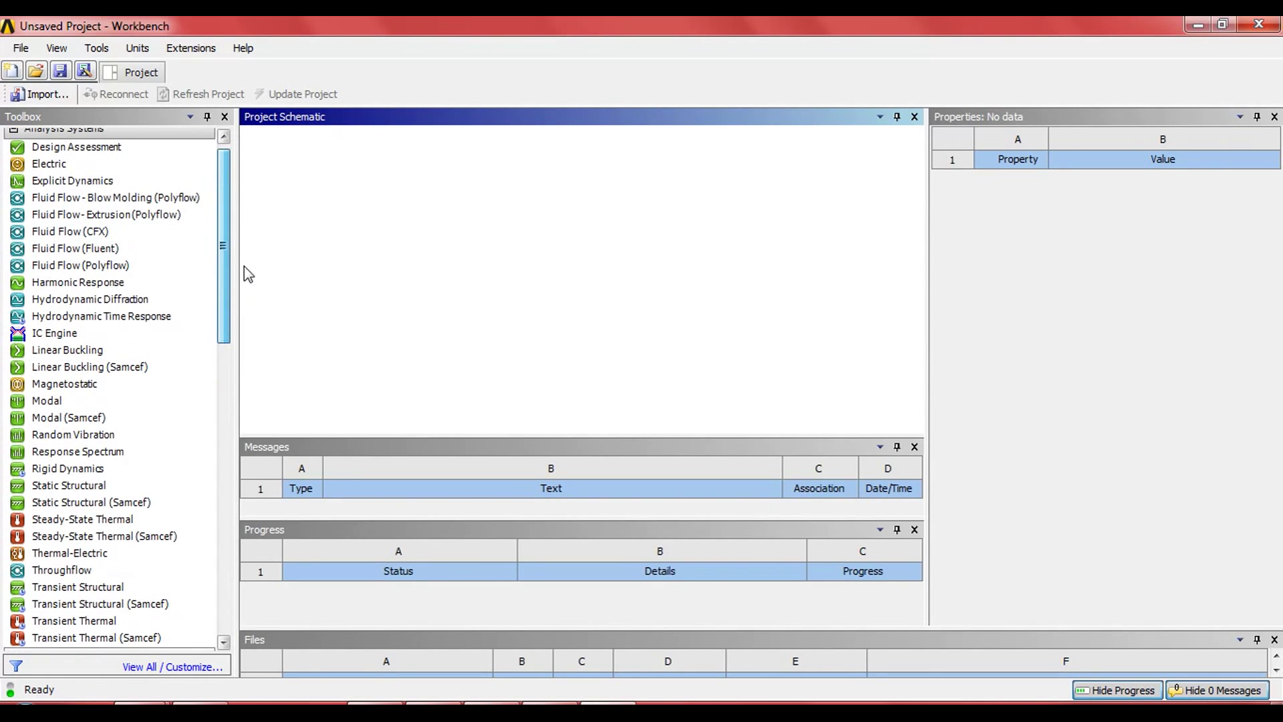
left_click(157, 418)
left_click(69, 485)
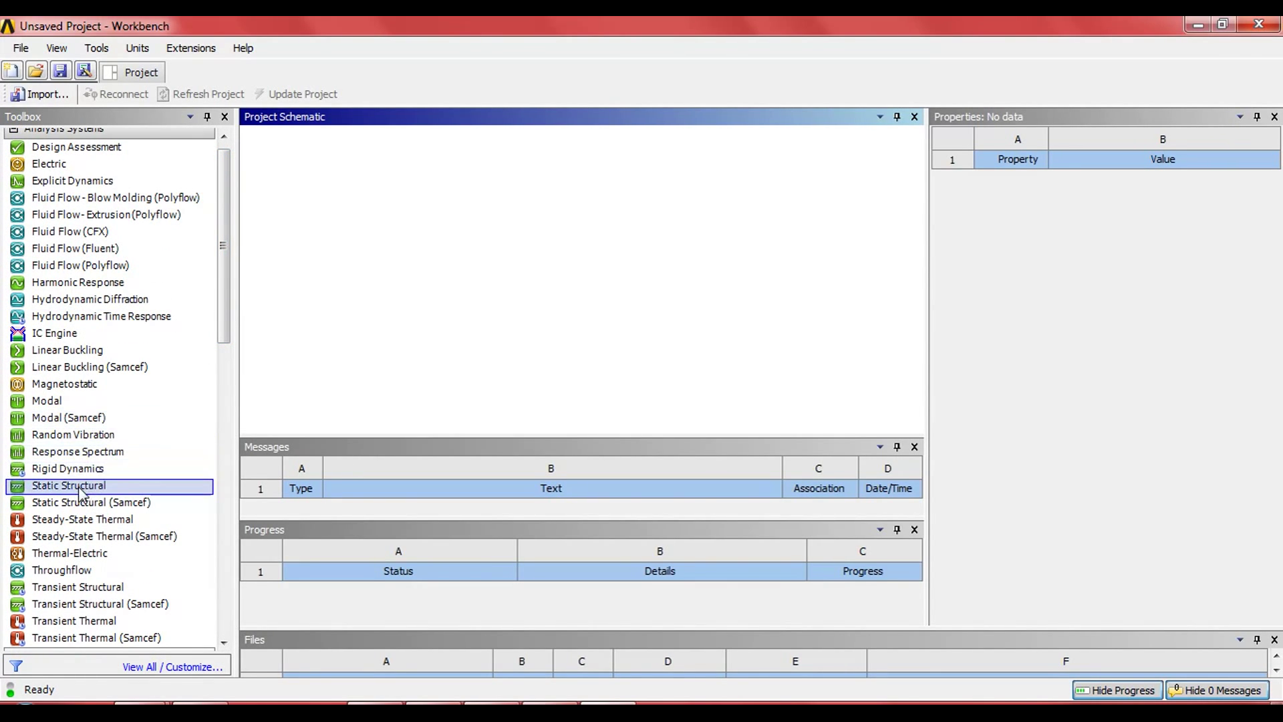
left_click_drag(69, 485, 341, 210)
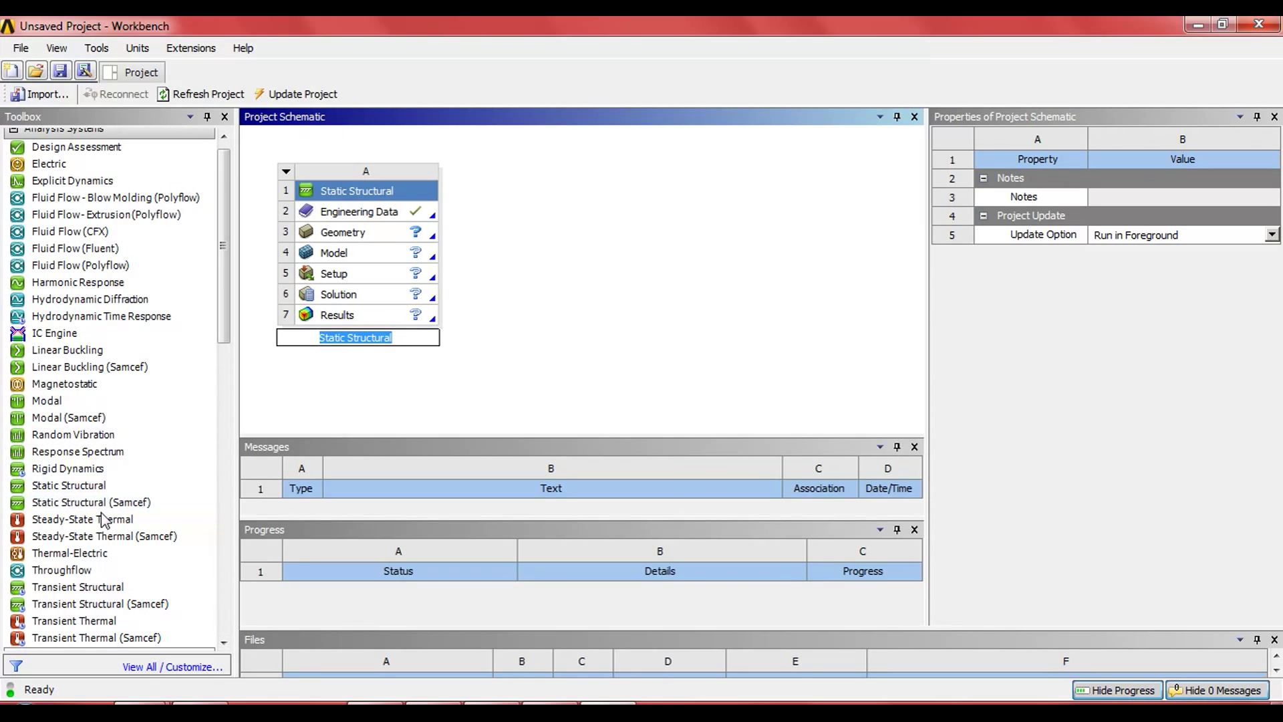
left_click_drag(74, 403, 370, 294)
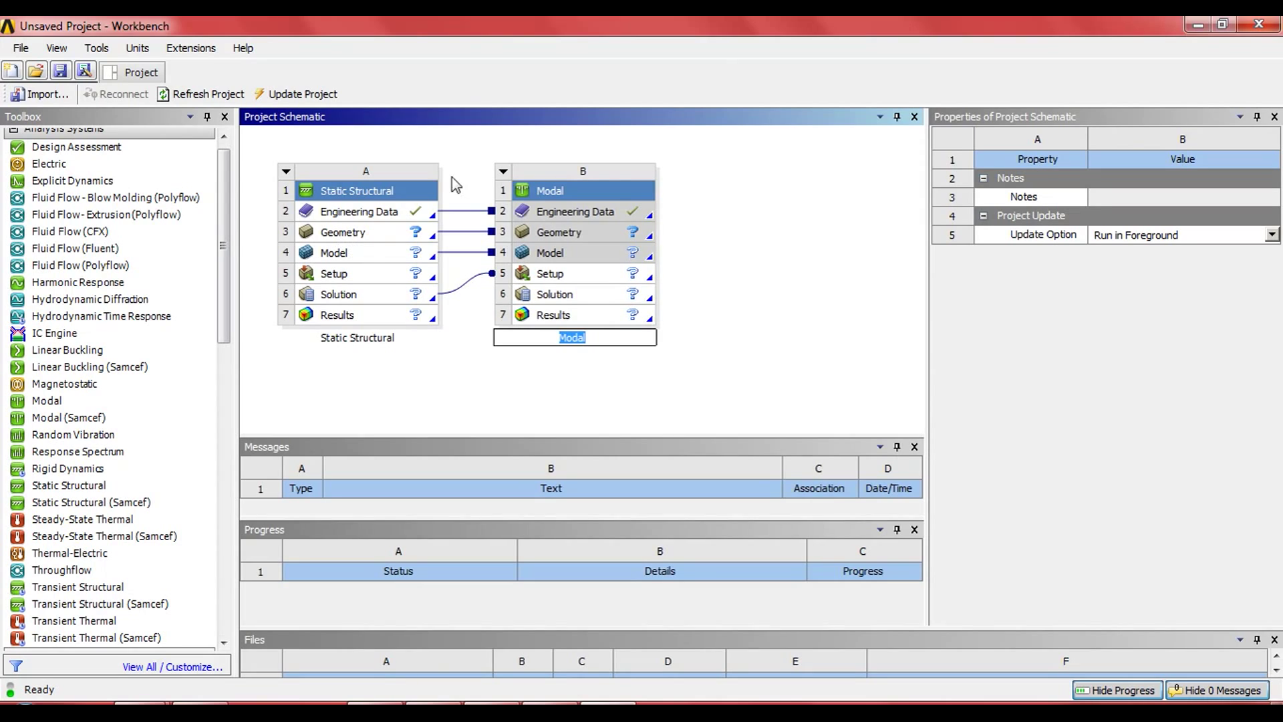
Step: Add Titanium Alloy from the General Materials source to the static structural system's engineering data, and return to the project
double_click(352, 212)
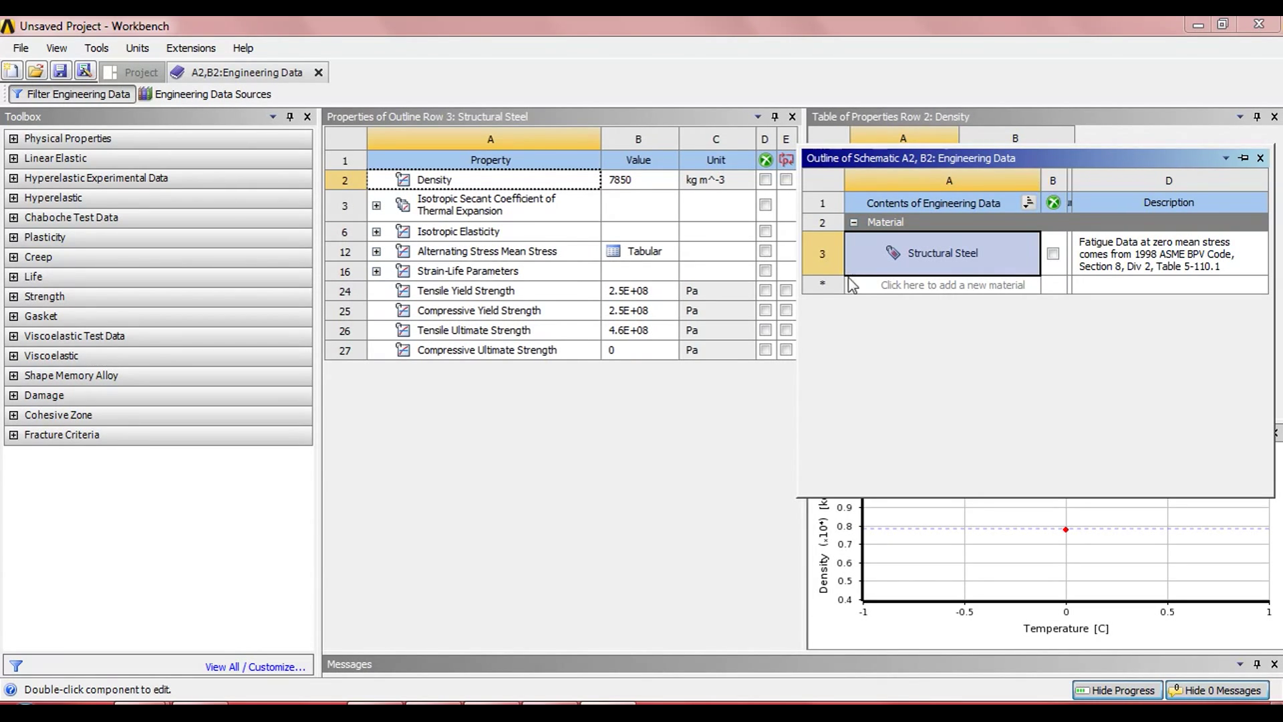
left_click(207, 94)
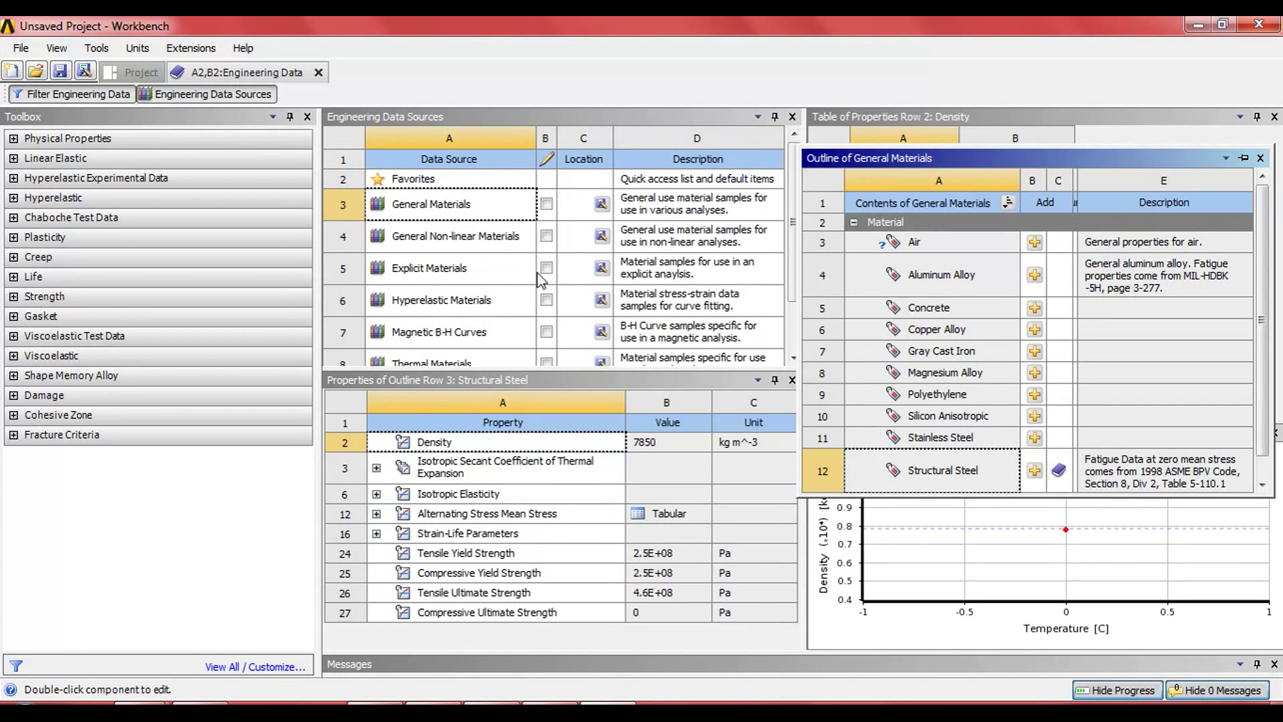
left_click(1035, 473)
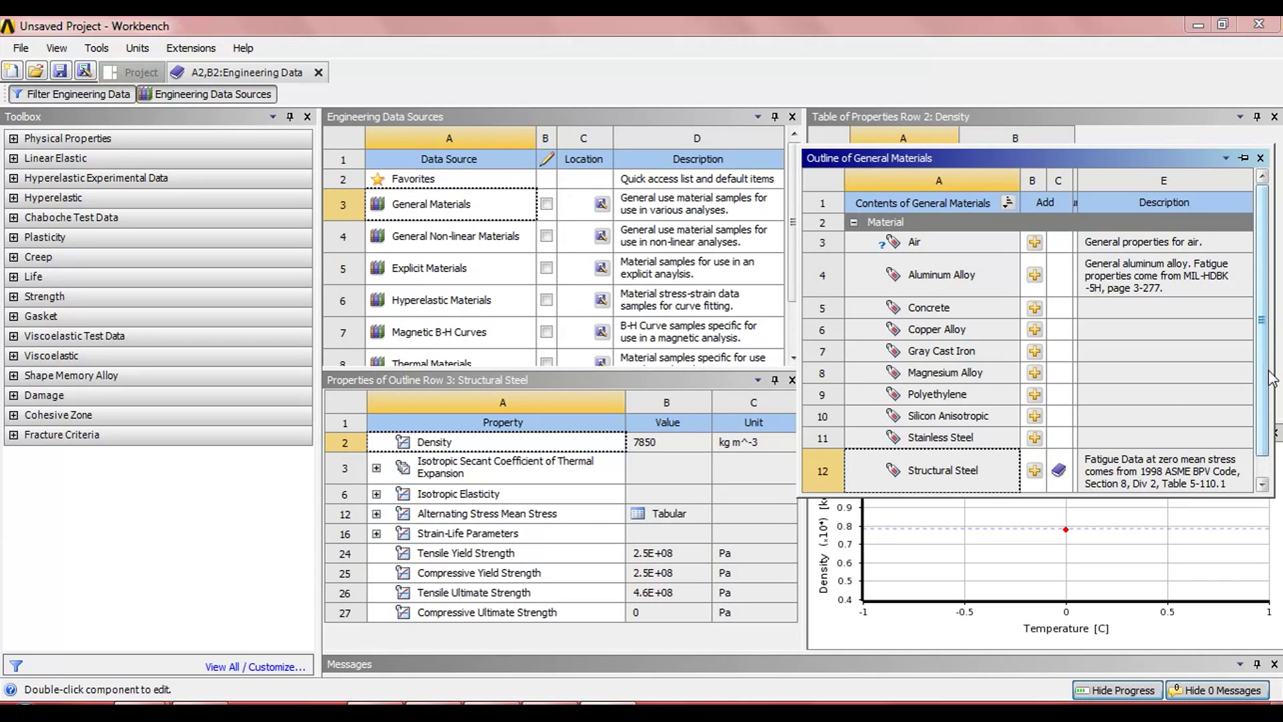
scroll(1273, 438, "down", 1)
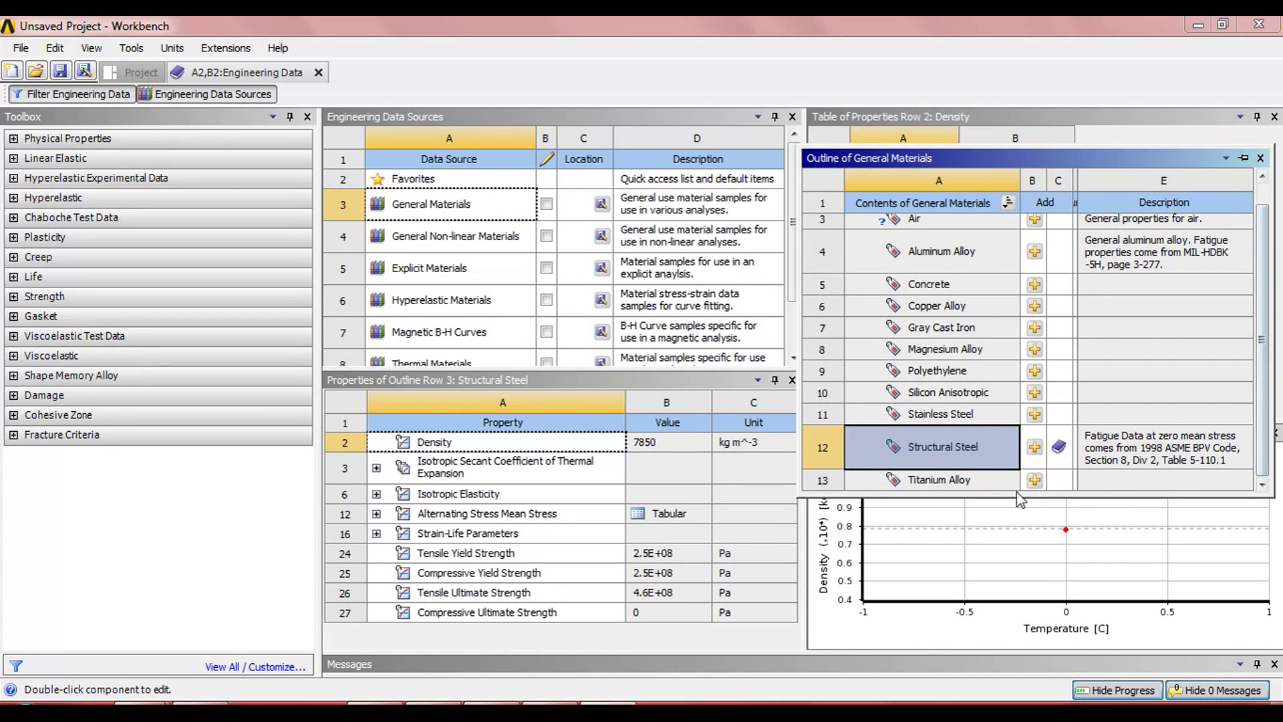
left_click(1033, 479)
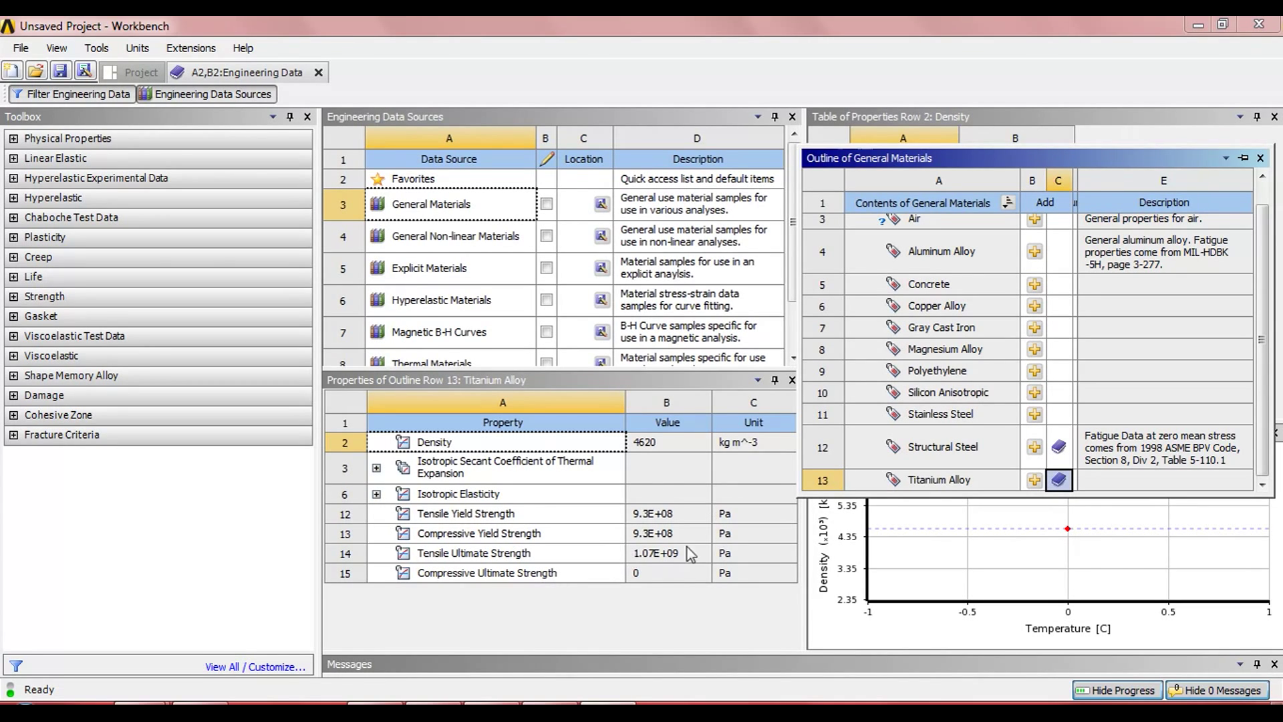
left_click(84, 74)
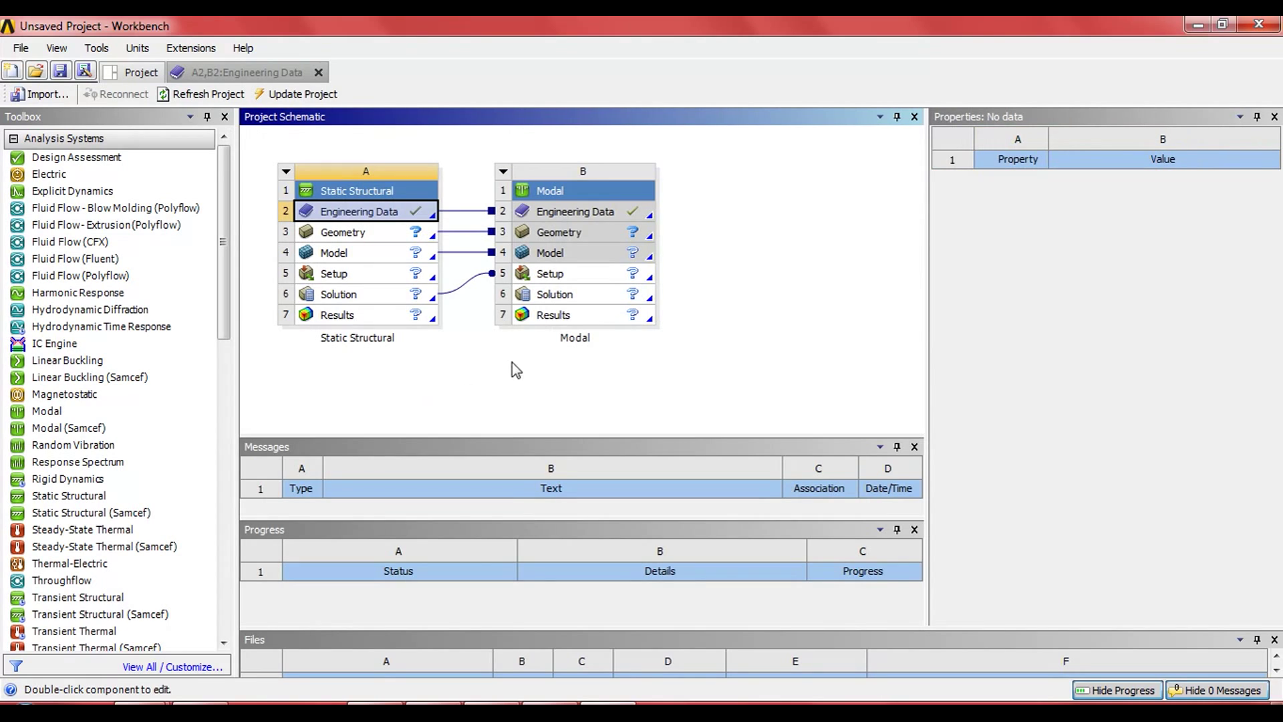
Step: Import wing.iges as the geometry of the Static Structural system
left_click(352, 234)
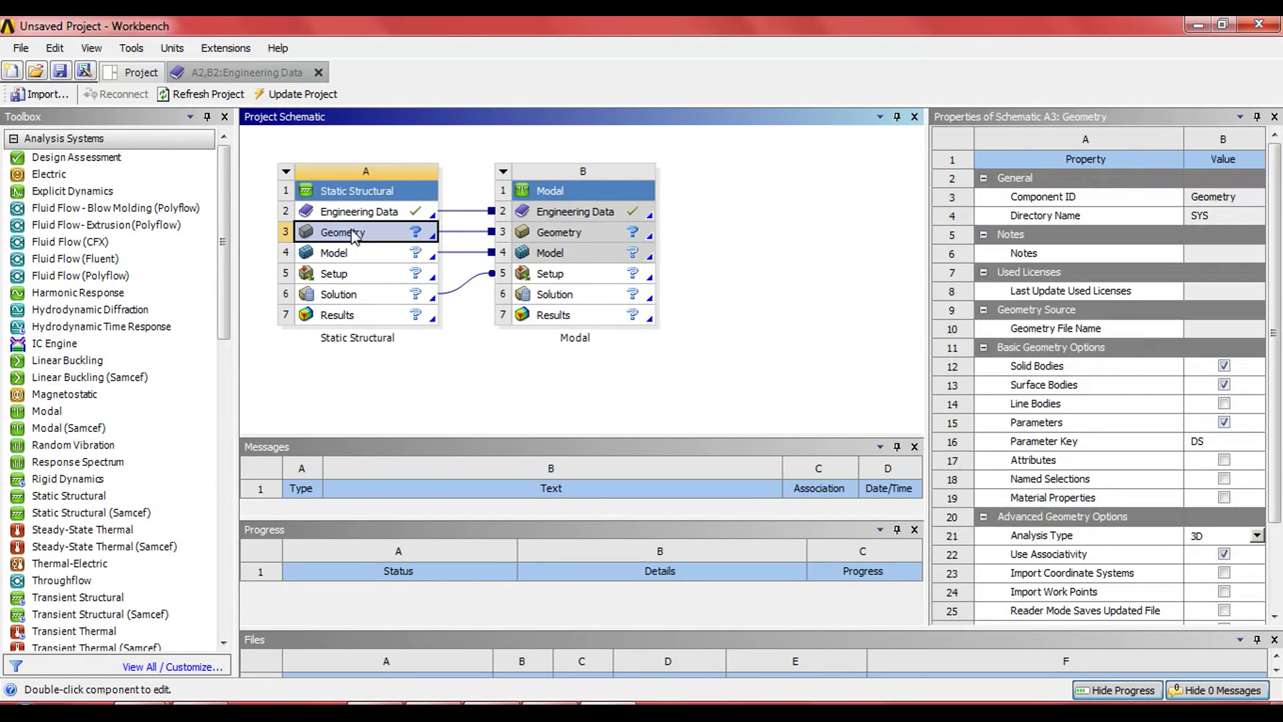
right_click(353, 233)
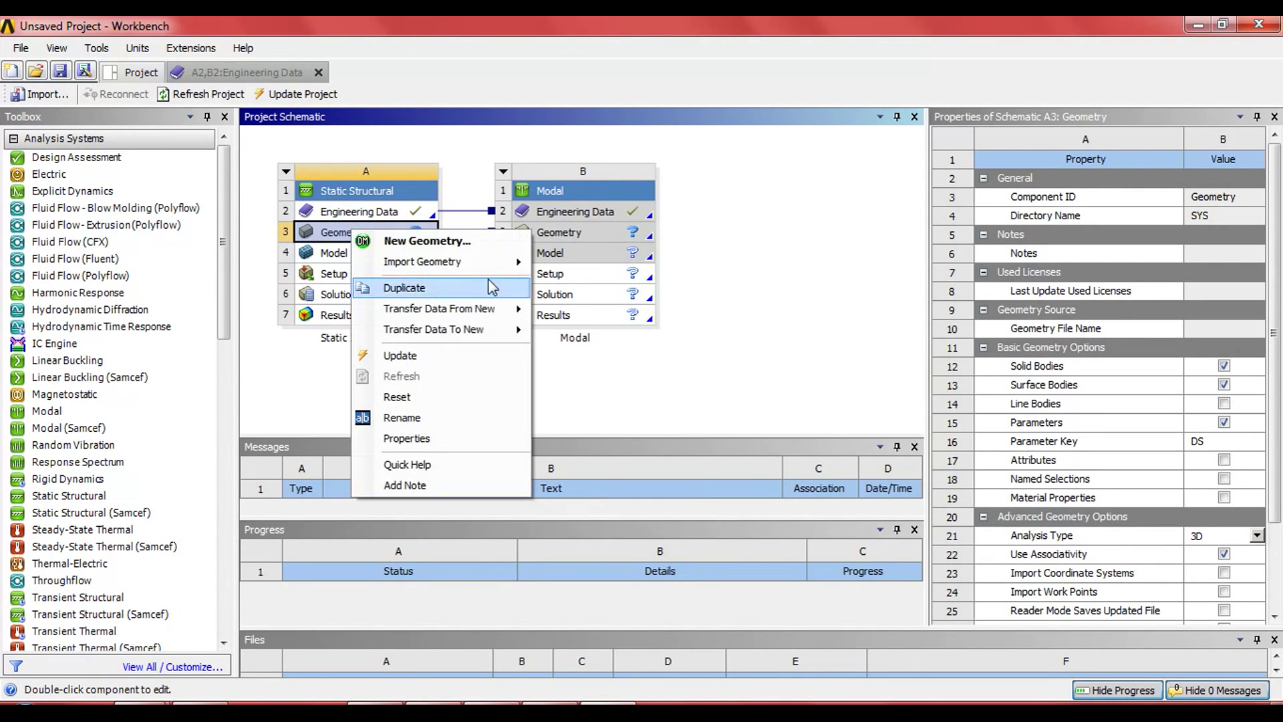
mouse_move(515, 262)
left_click(585, 290)
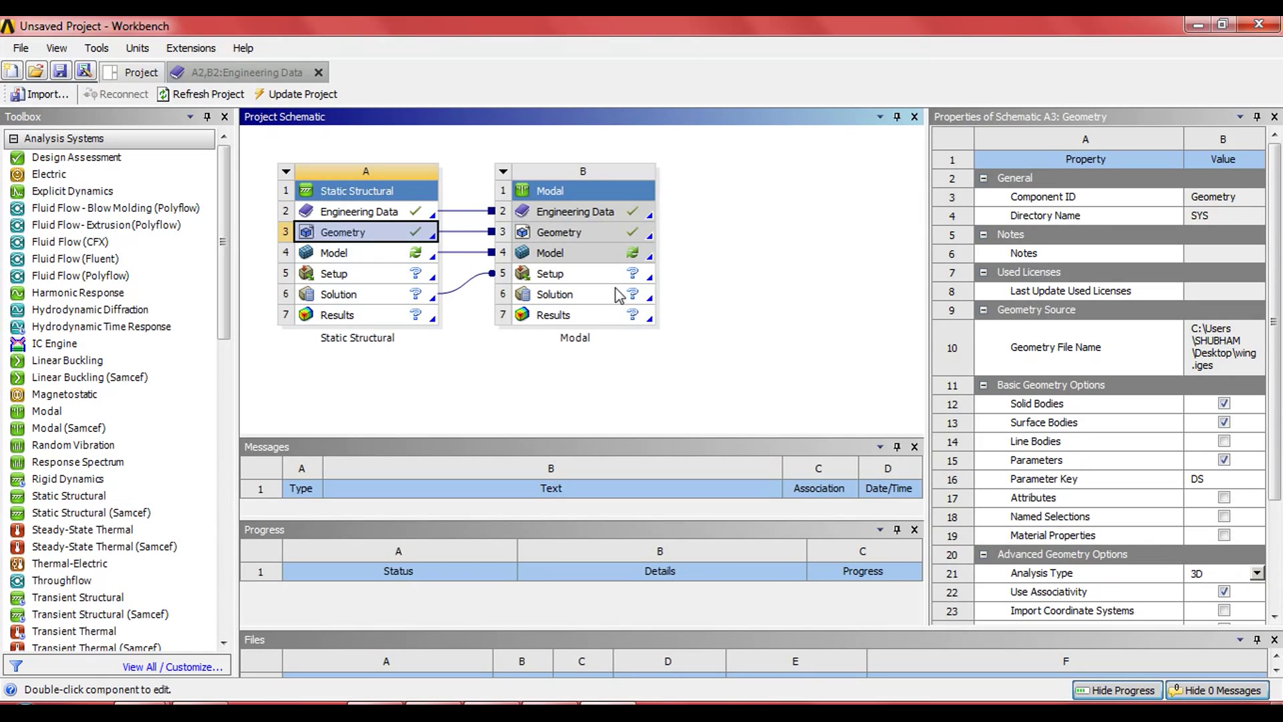
Step: Open the shared model in Mechanical and assign Titanium Alloy to the FACE wing body
double_click(360, 253)
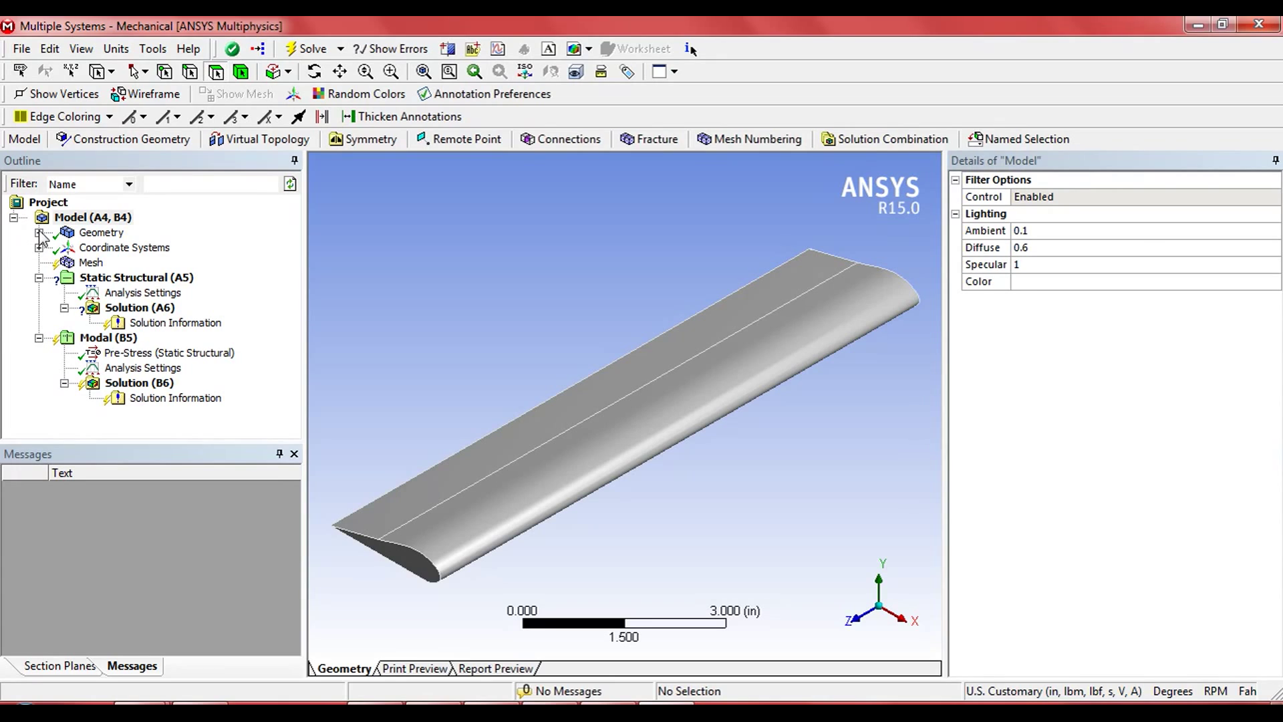
left_click(39, 233)
left_click(127, 248)
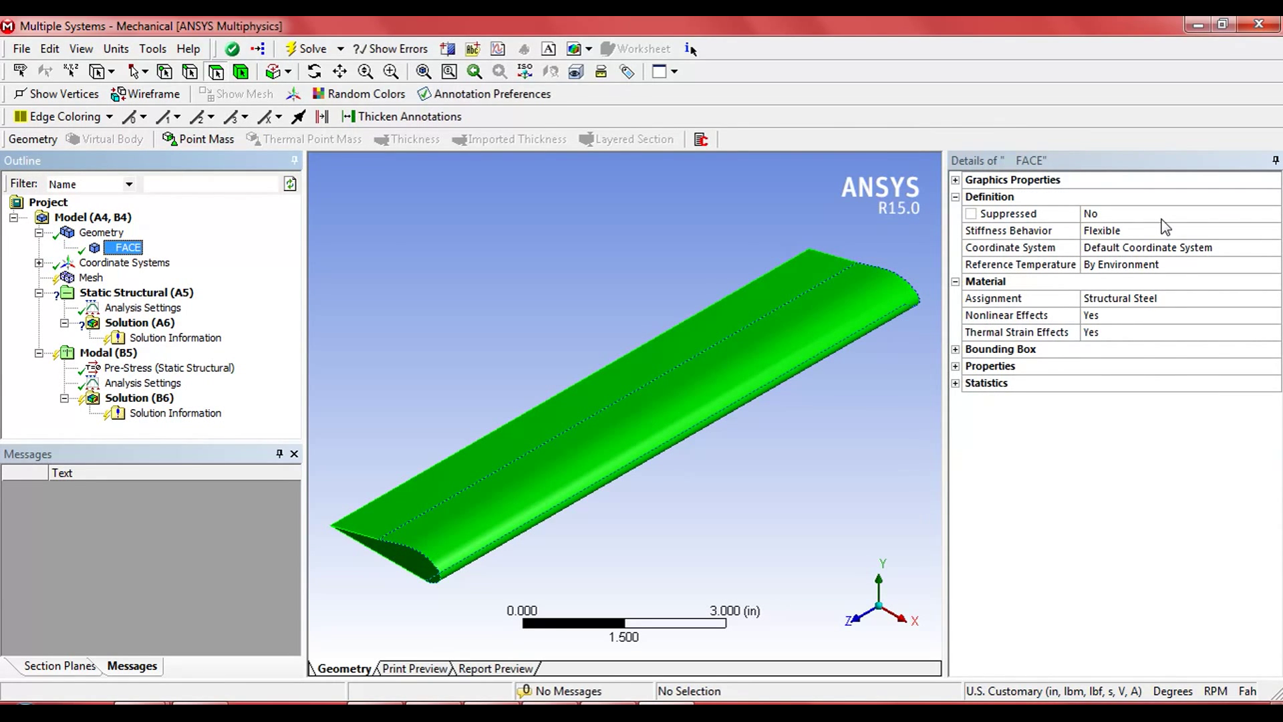
left_click(1147, 302)
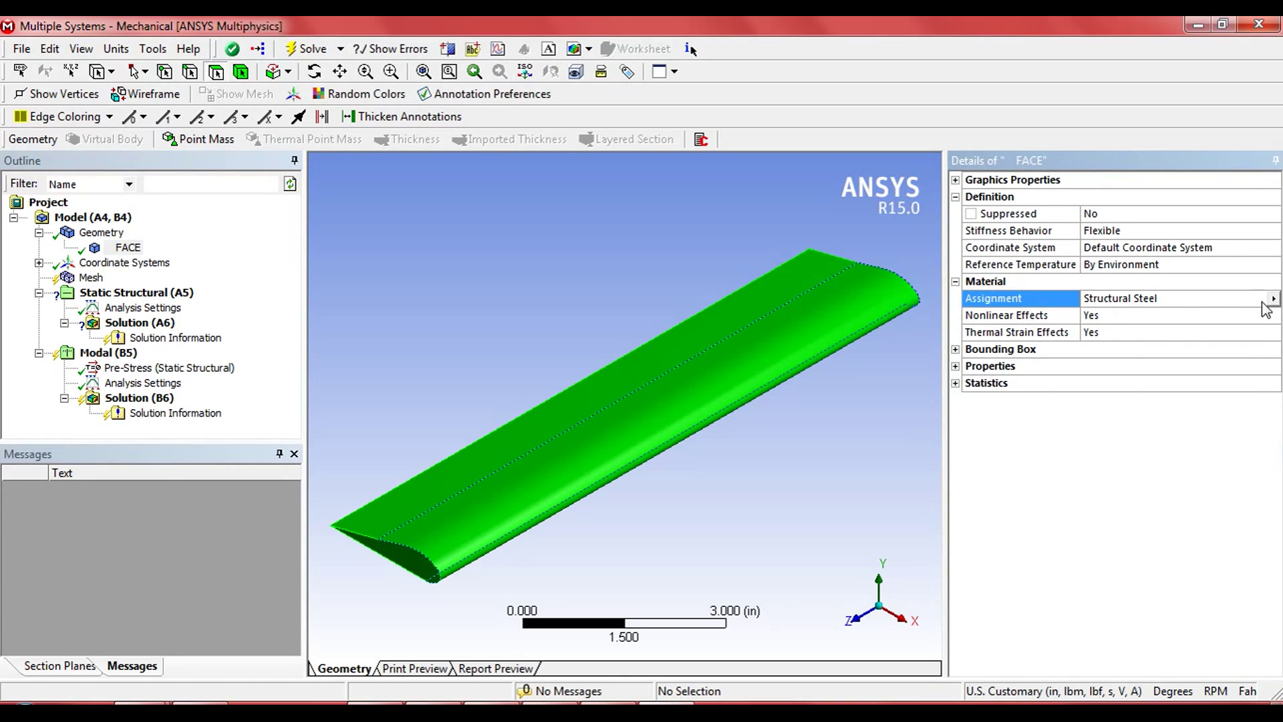
left_click(1273, 298)
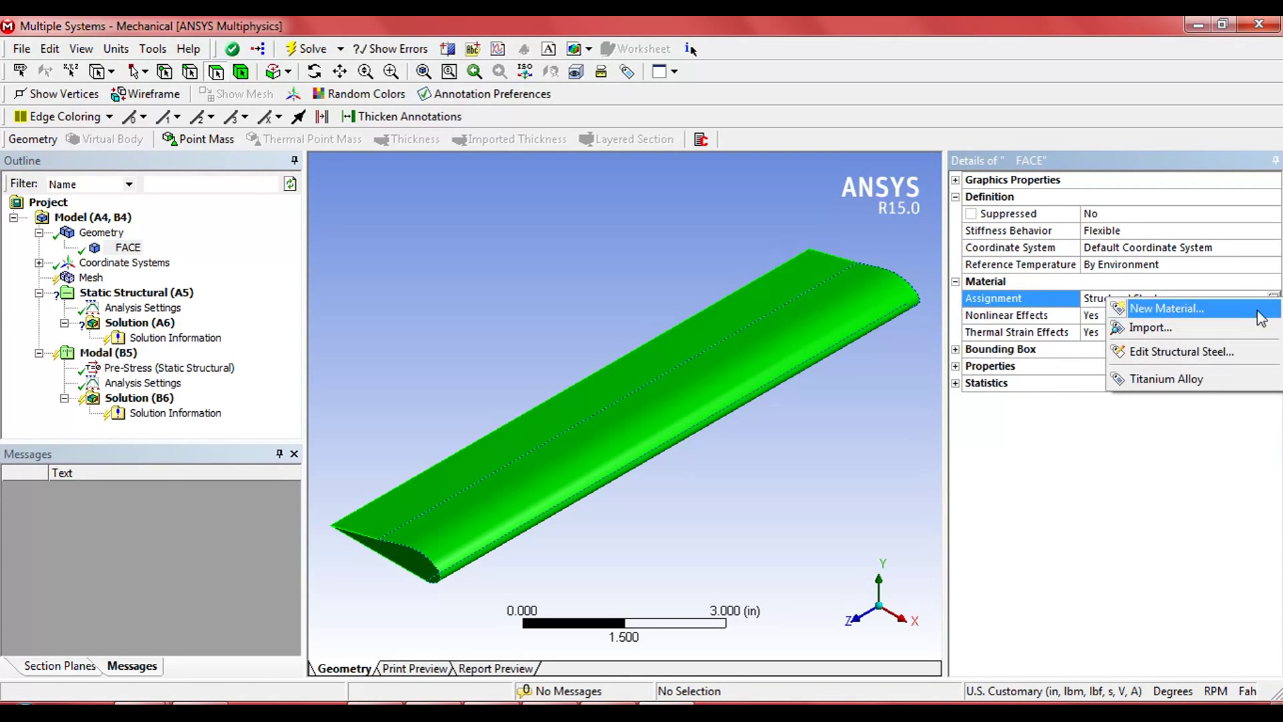
left_click(1213, 380)
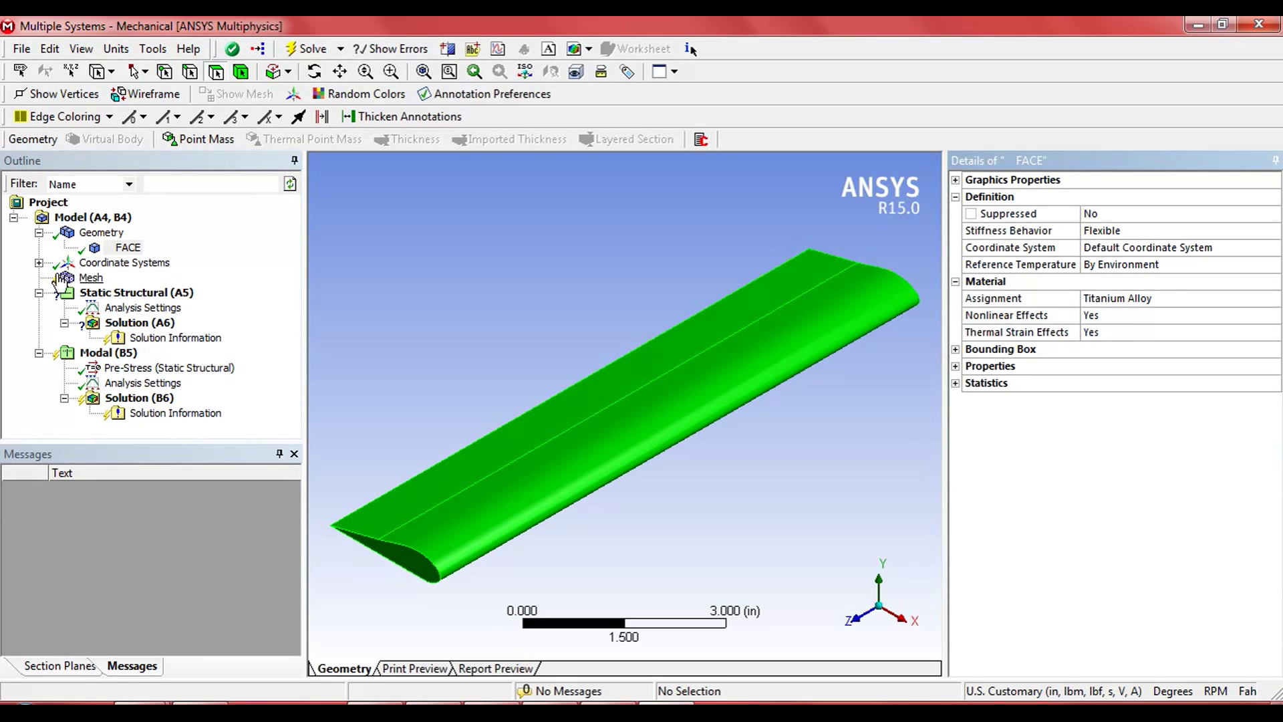
Step: Set the mesh's advanced size function to On: Proximity and Curvature and its relevance center to Fine
left_click(101, 278)
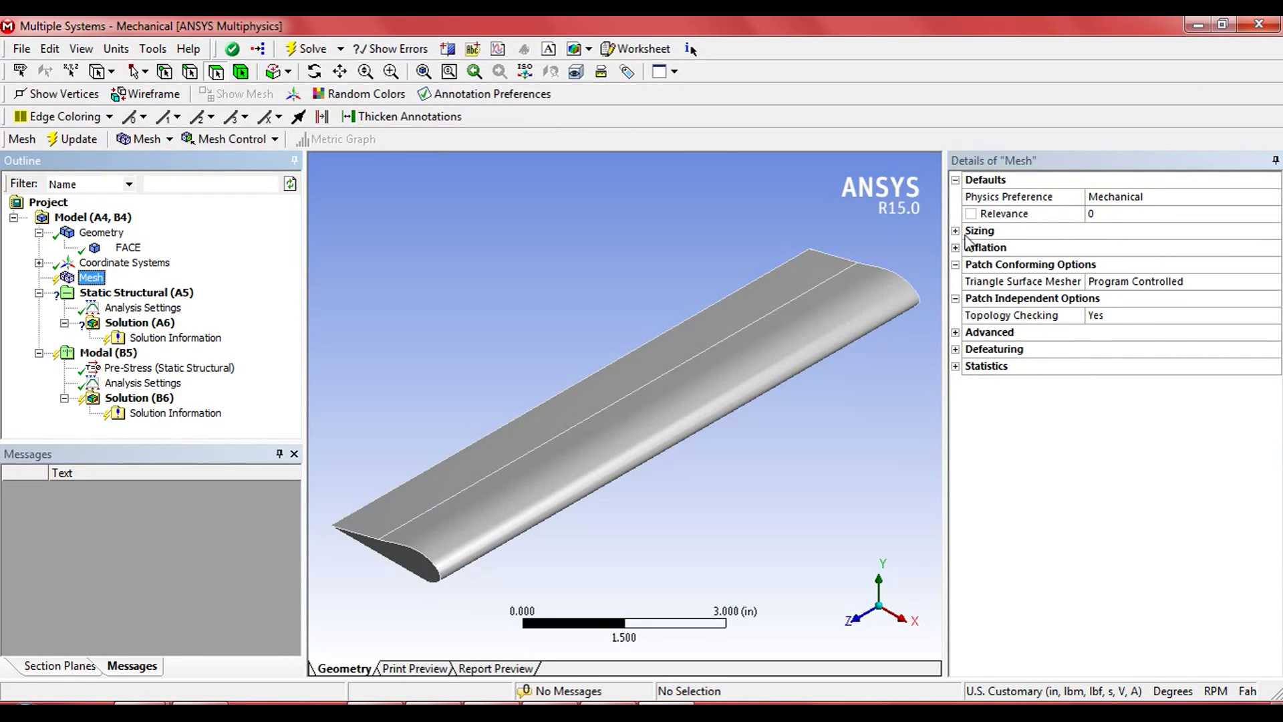
left_click(955, 230)
left_click(1219, 248)
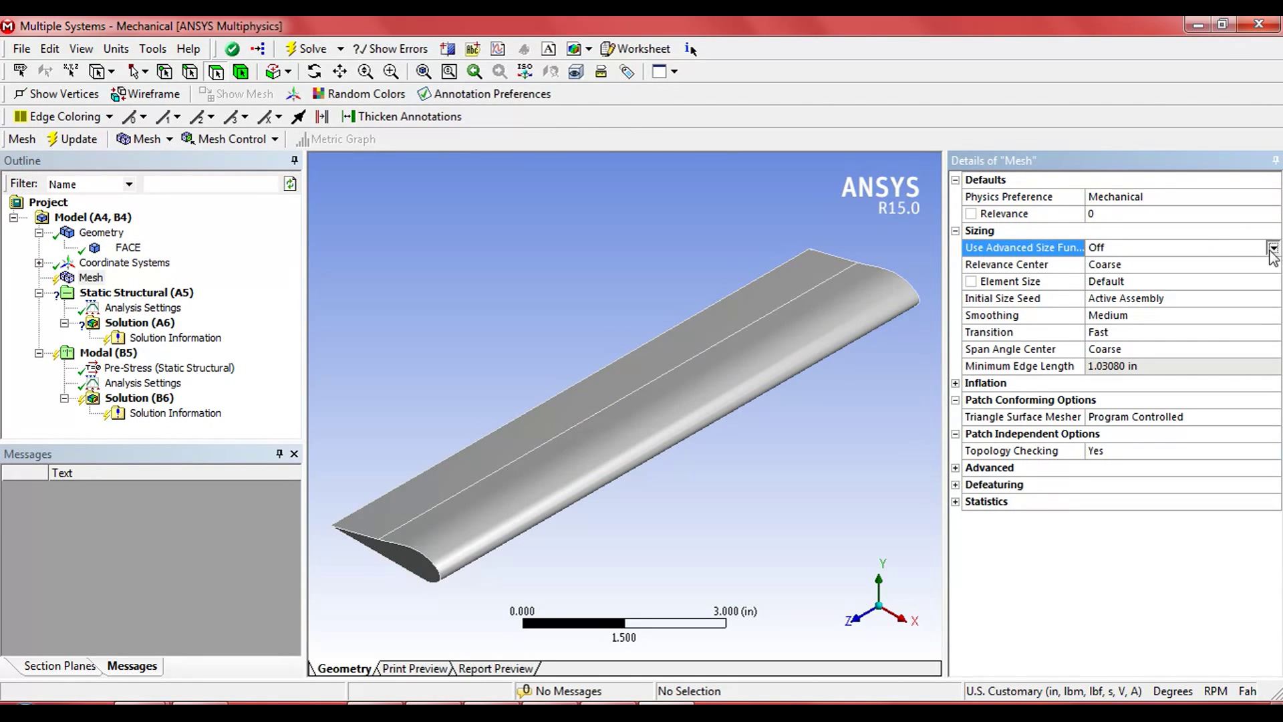
left_click(1218, 249)
left_click(1198, 278)
left_click(1146, 266)
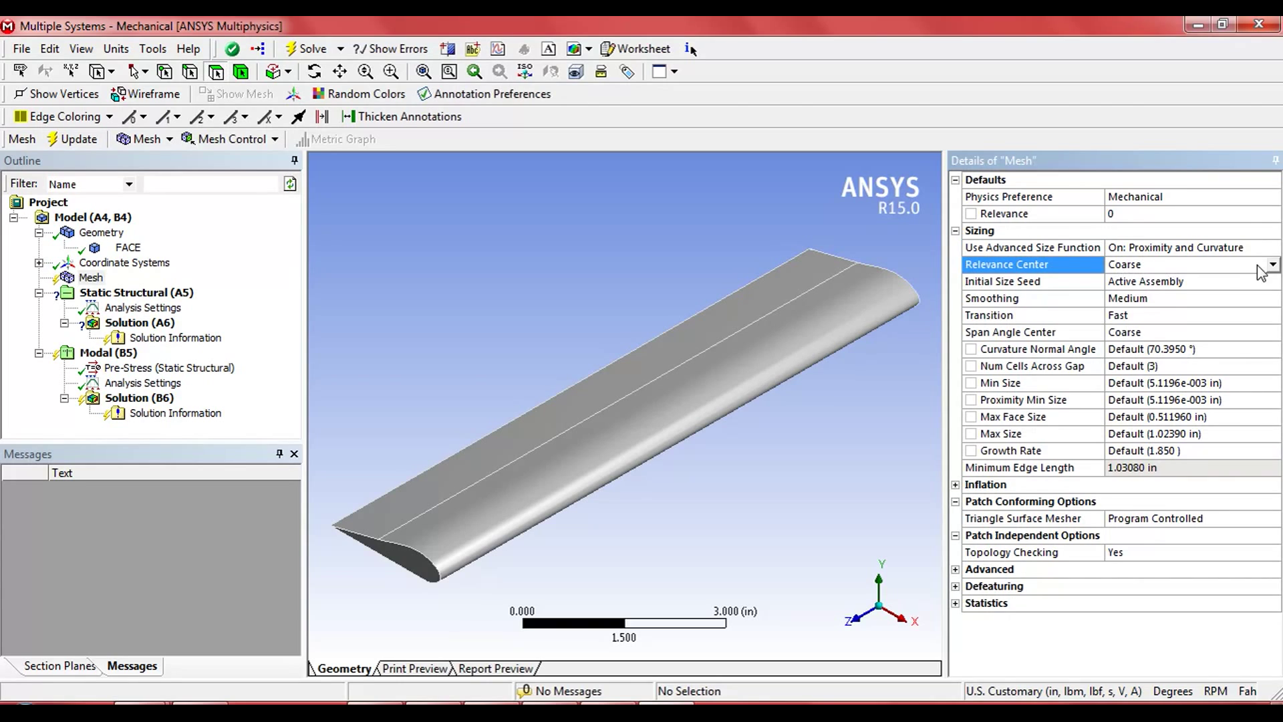
left_click(1273, 265)
left_click(1212, 303)
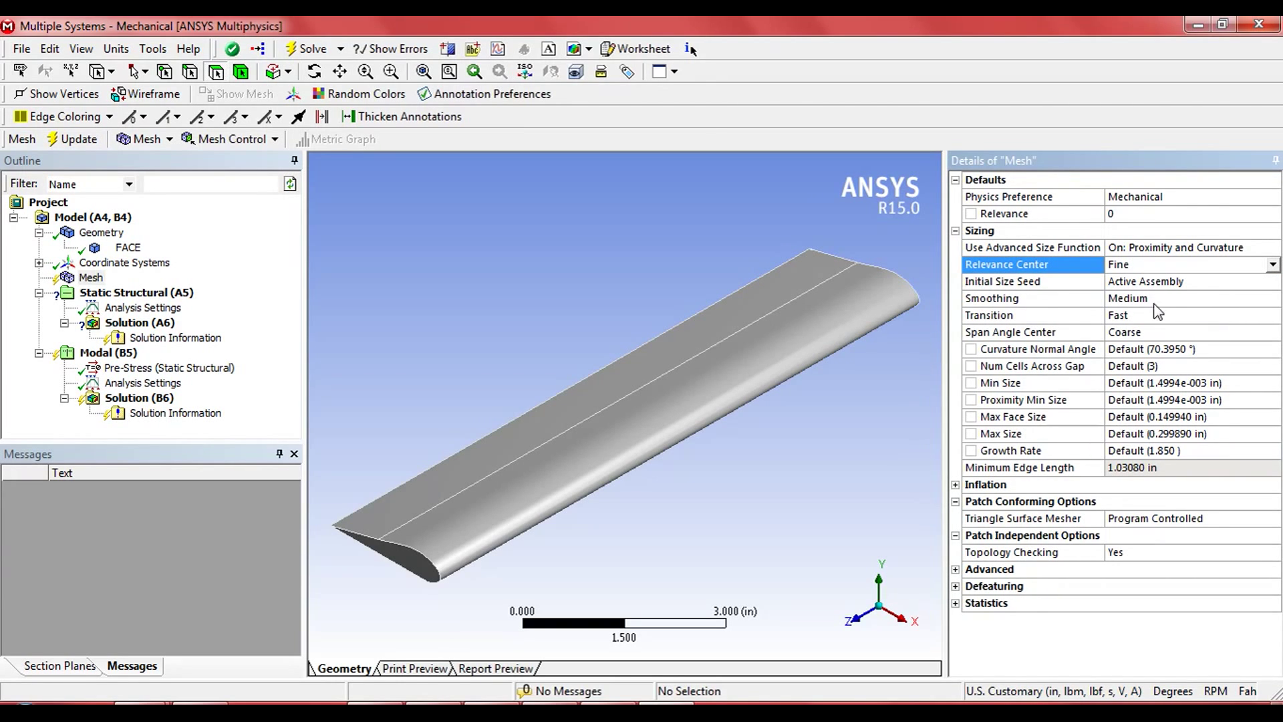
Step: Set the mesh's span angle center to Fine and generate the wing mesh
left_click(1141, 334)
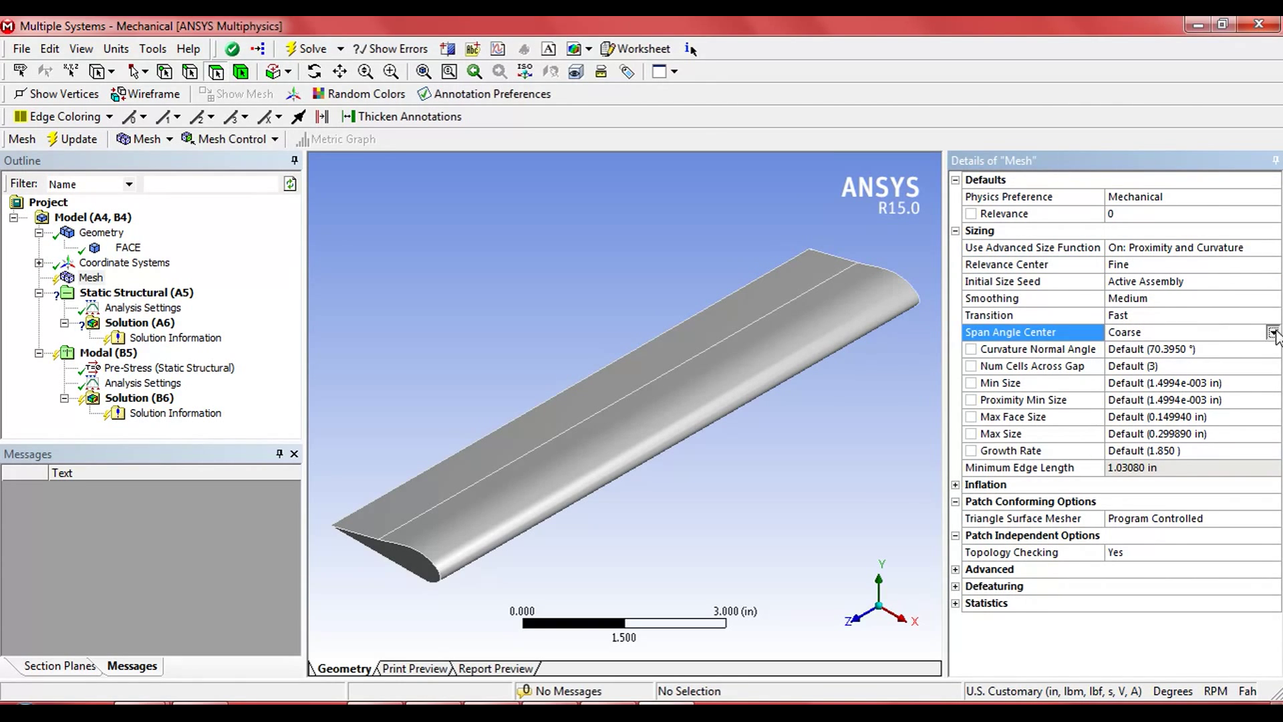
left_click(1273, 332)
left_click(1203, 372)
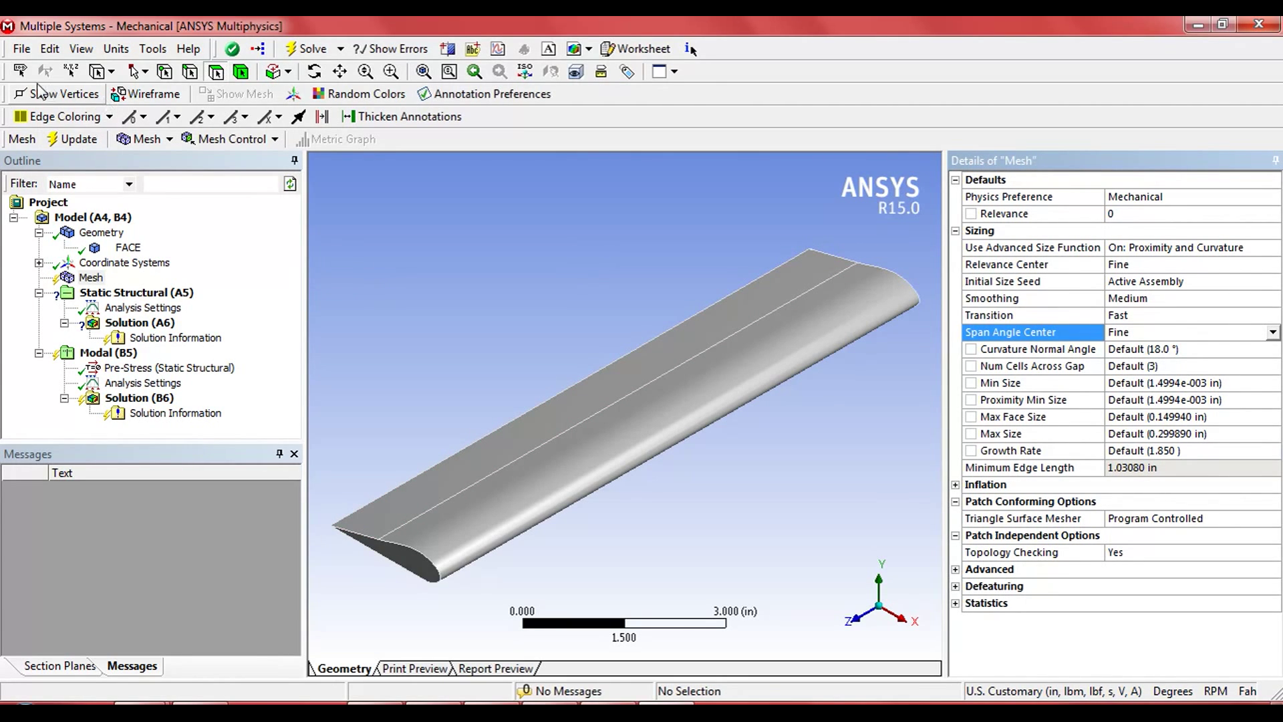
left_click(78, 140)
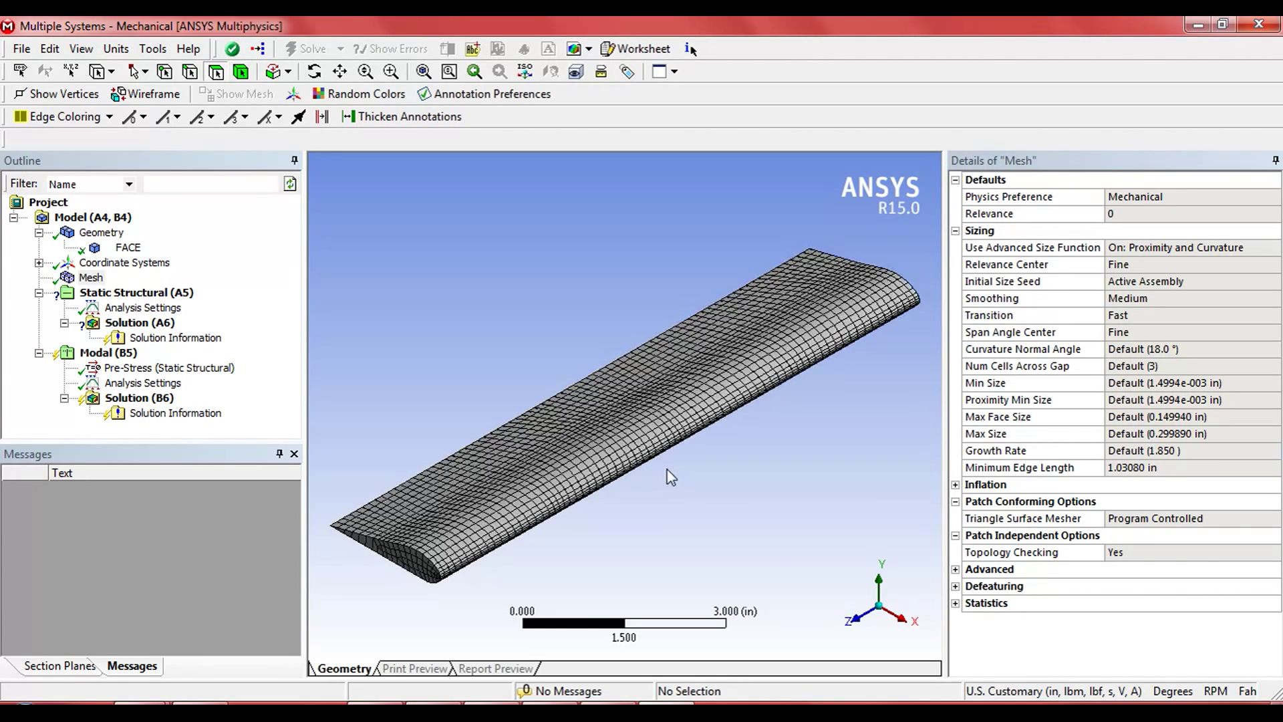
mouse_move(494, 391)
left_mouse_down()
mouse_move(509, 422)
mouse_move(532, 423)
left_mouse_up()
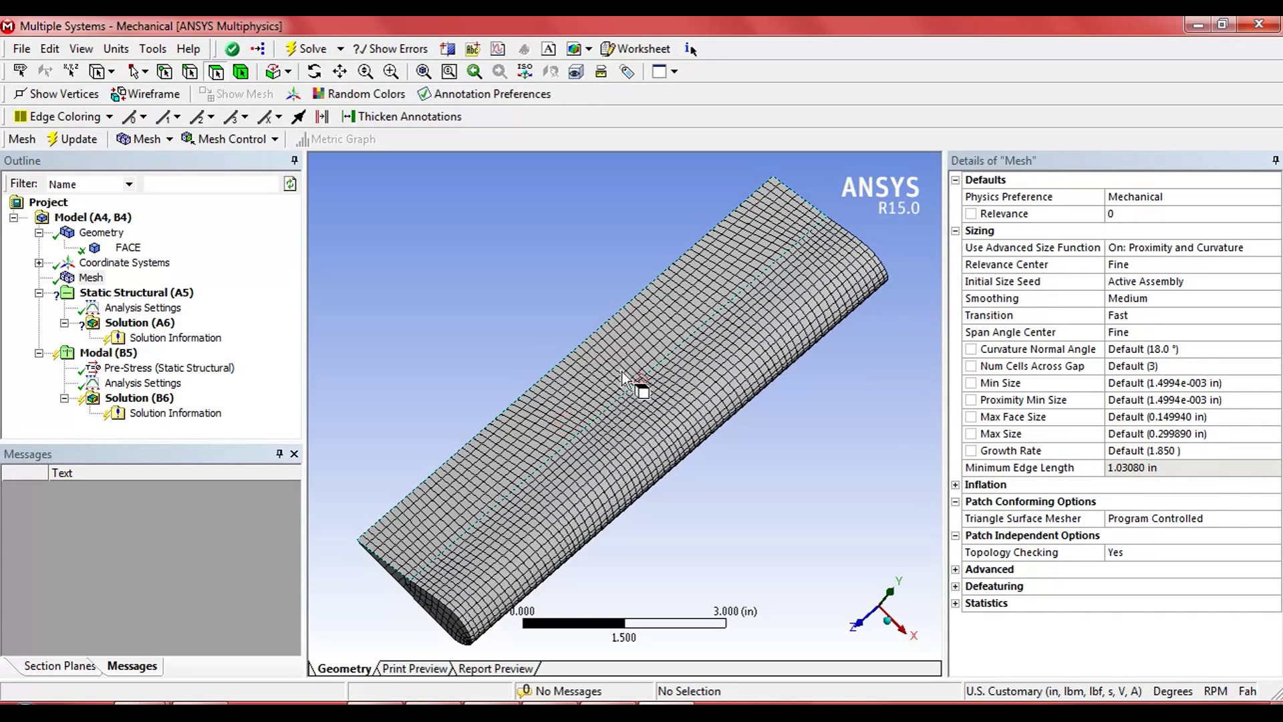
Step: Apply a fixed support to the airfoil-shaped end face of the wing in the Static Structural analysis
left_click(129, 296)
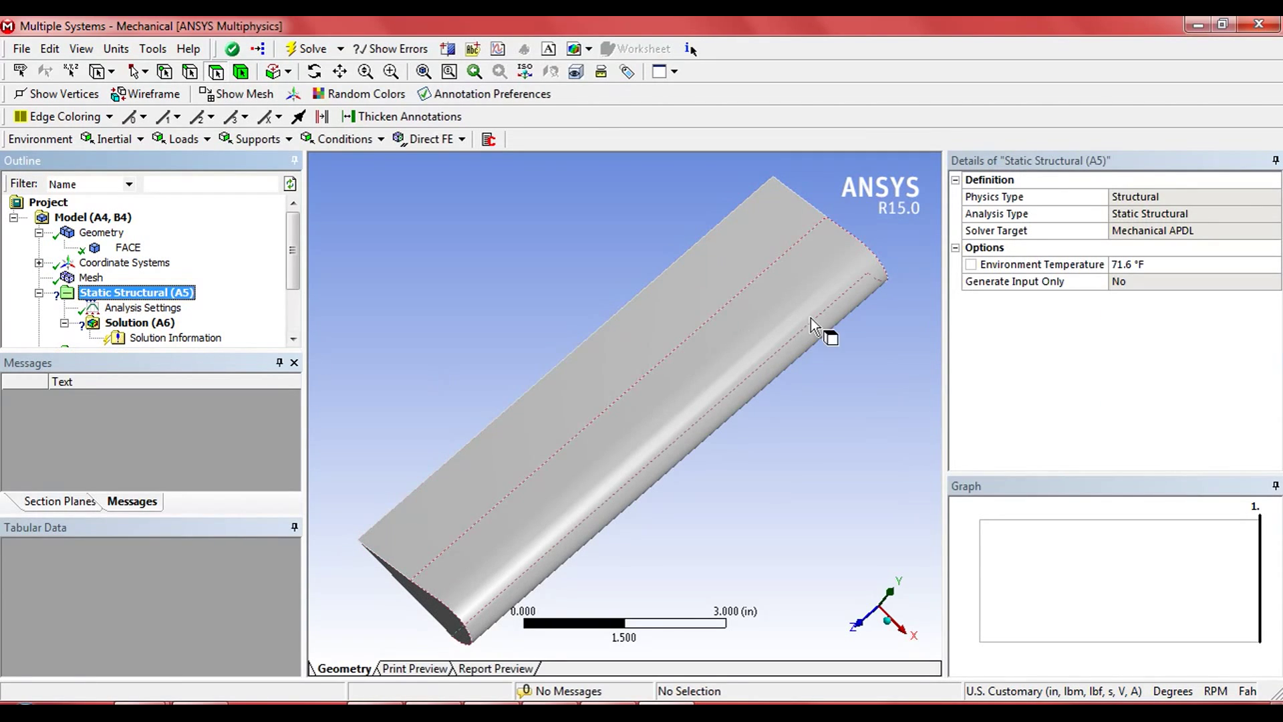
left_click(133, 311)
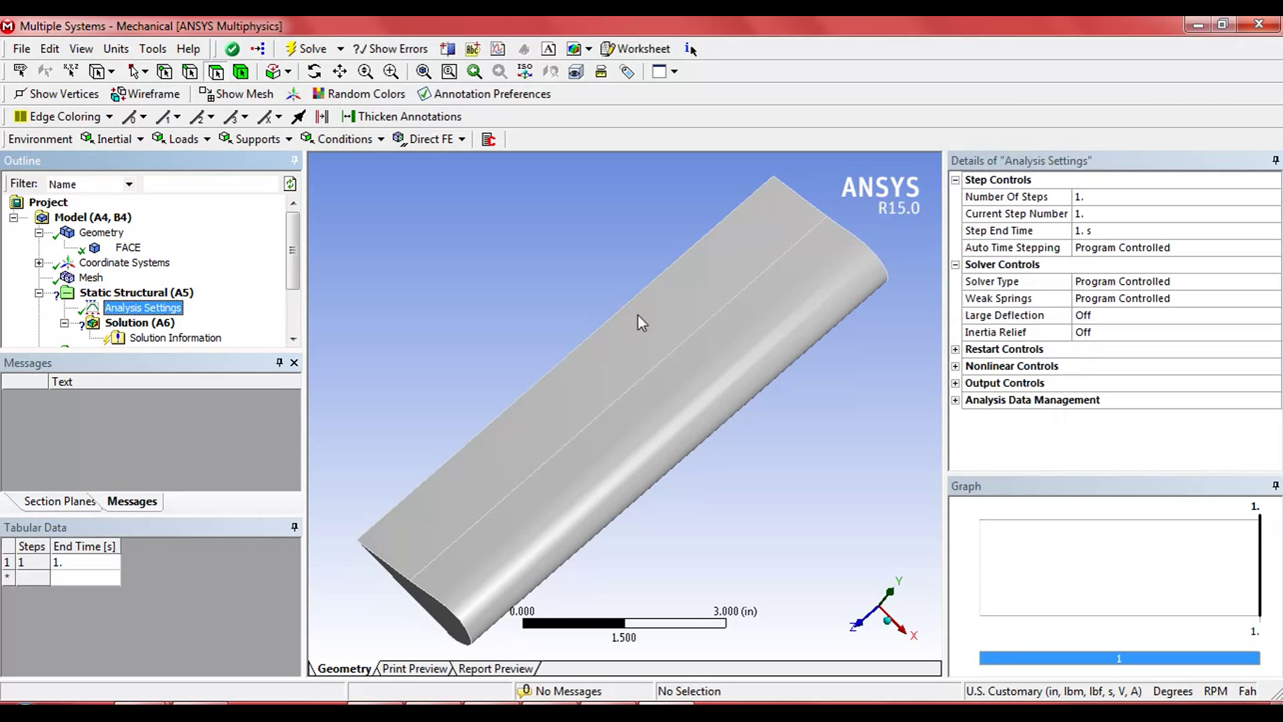
left_click(136, 292)
middle_click_drag(458, 537, 480, 485)
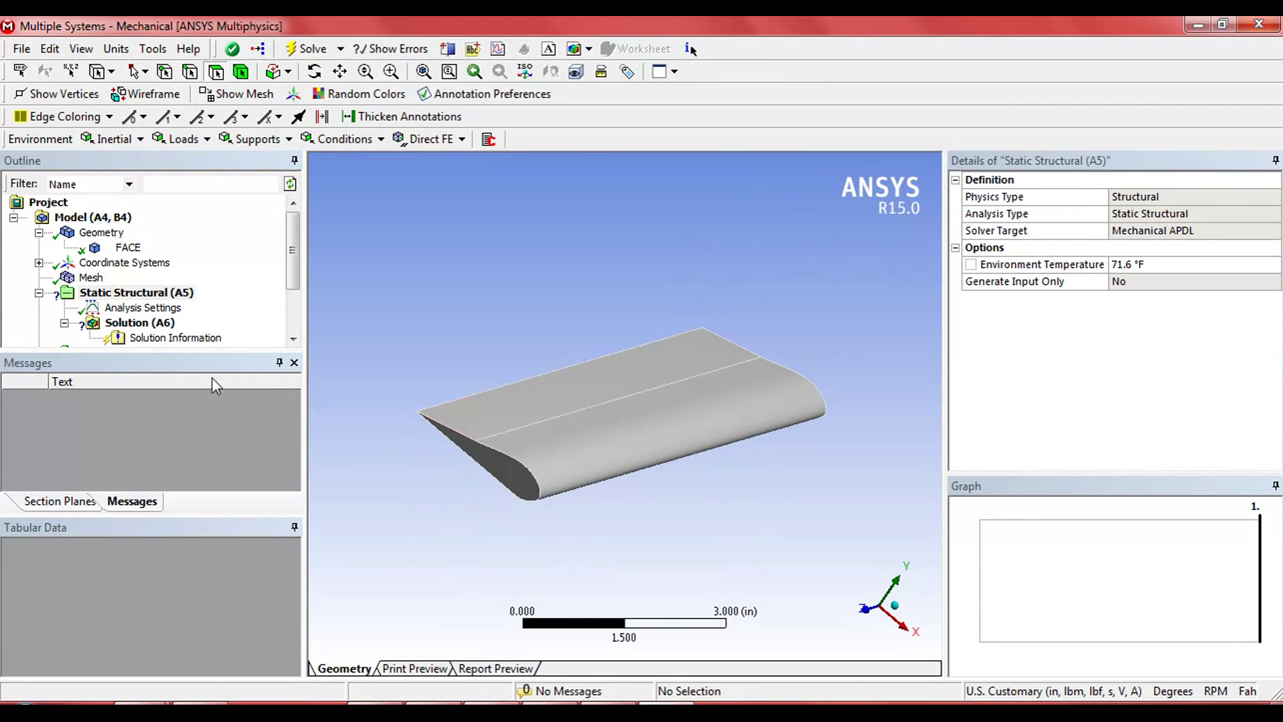
left_click(145, 294)
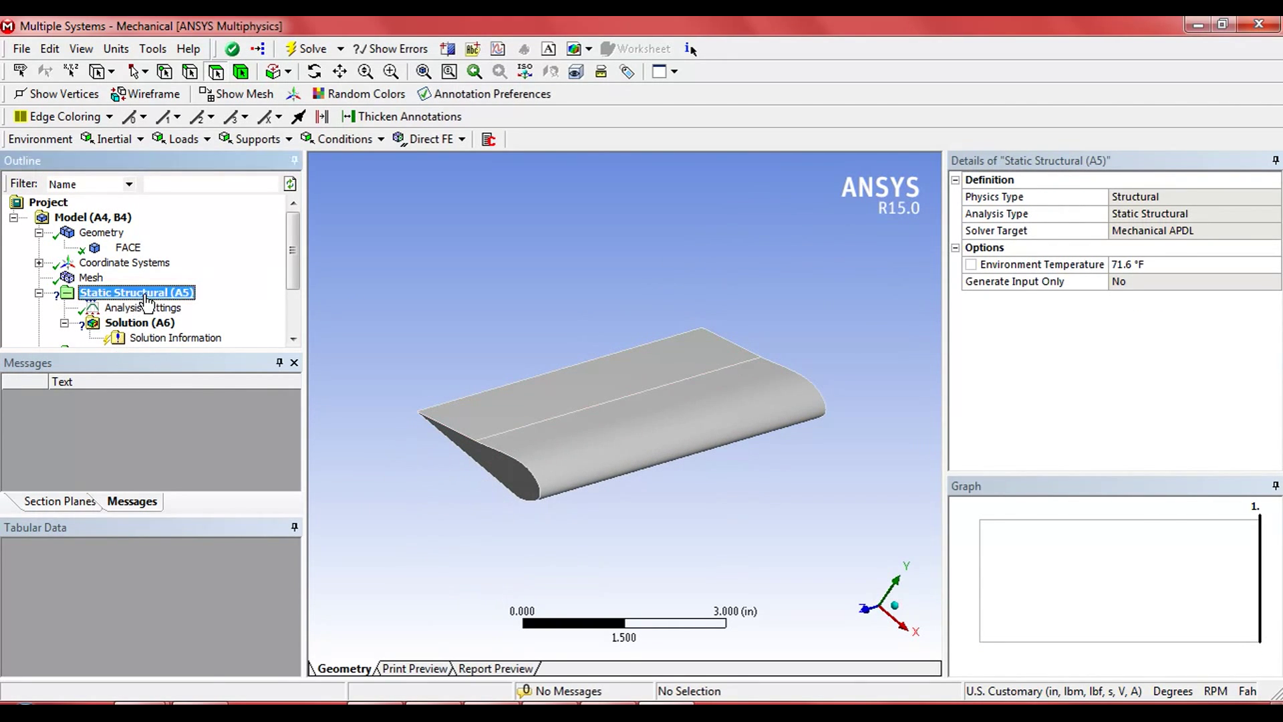
left_click(502, 466)
right_click(501, 466)
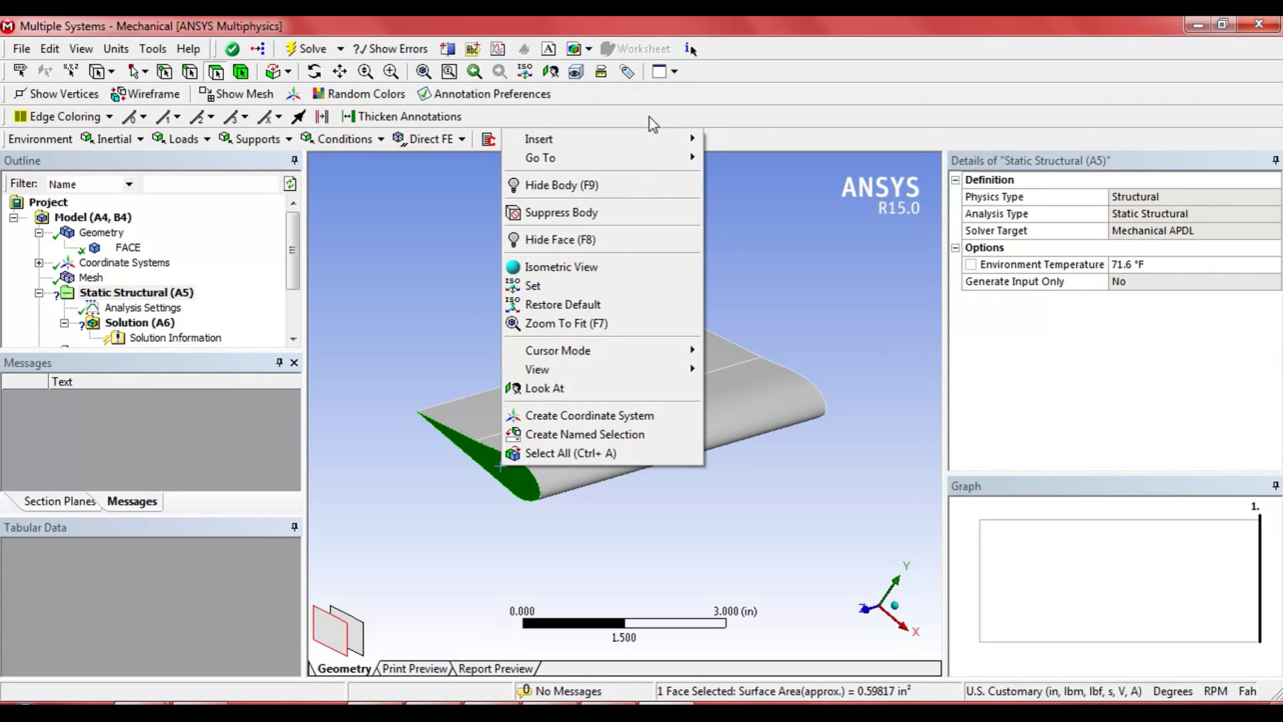
mouse_move(640, 144)
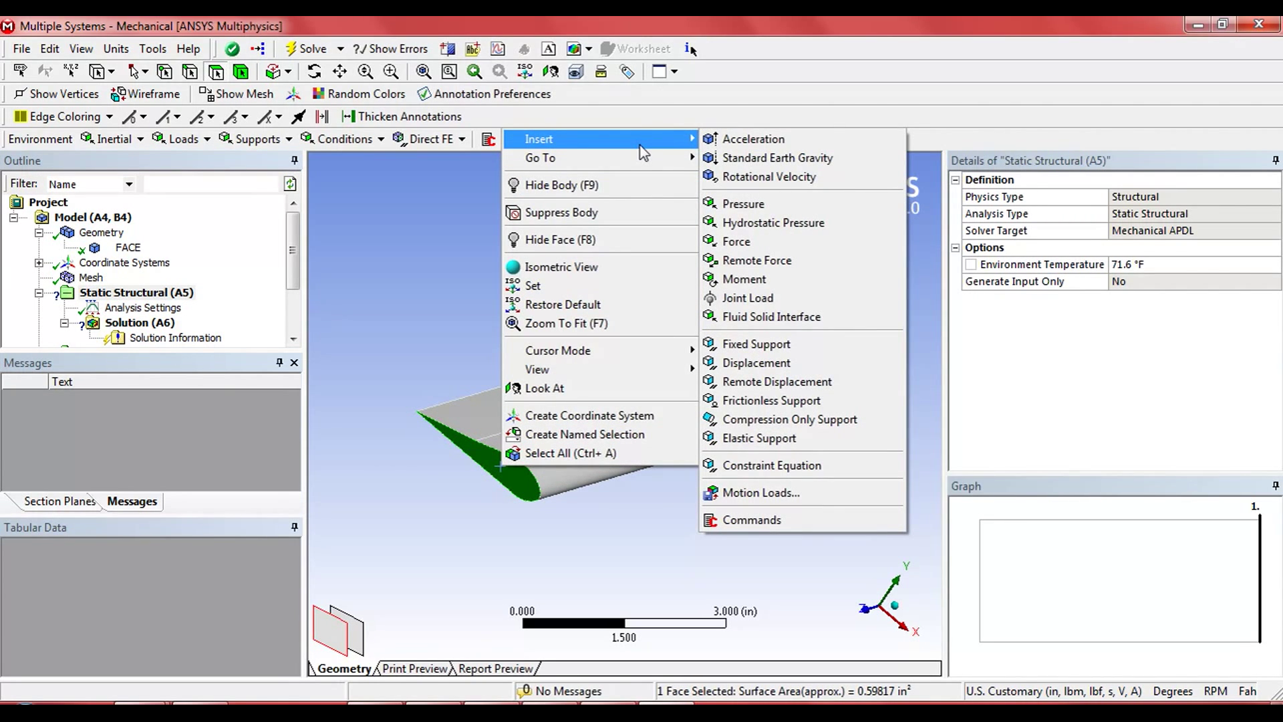
left_click(775, 344)
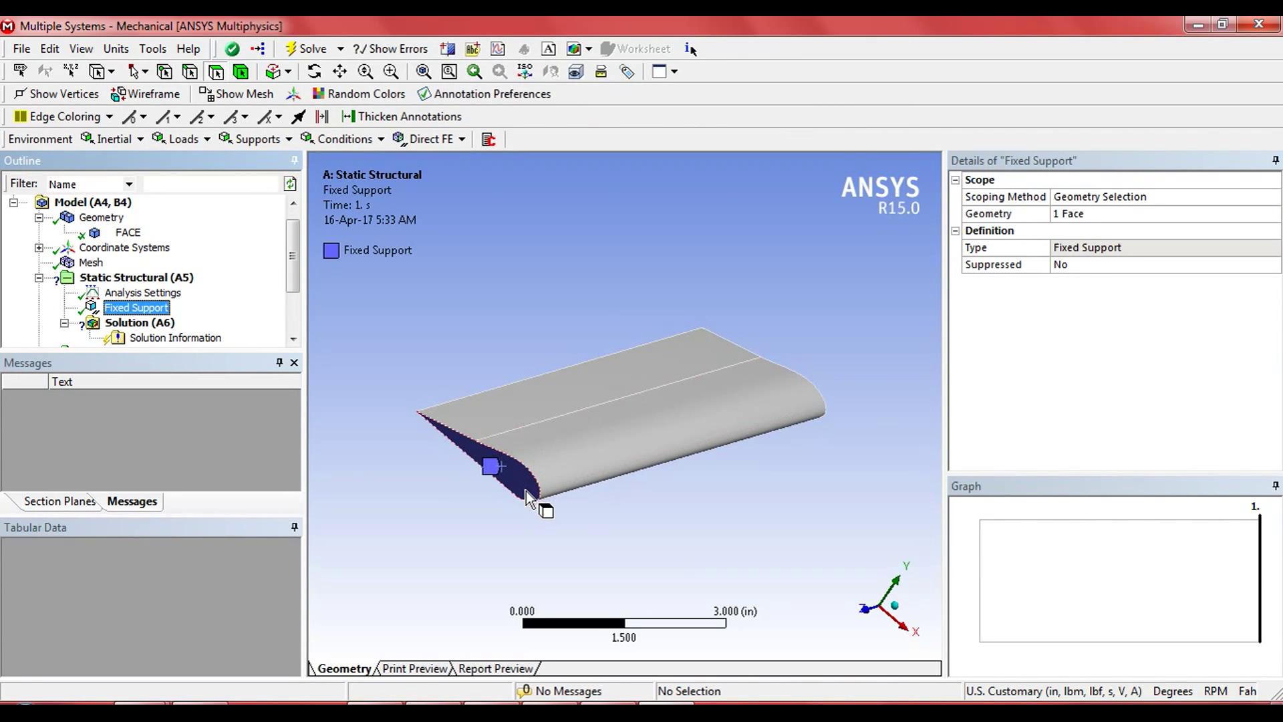
Step: Insert a pressure load on the wing's flat underside face in the Static Structural analysis
middle_click_drag(544, 504, 564, 535)
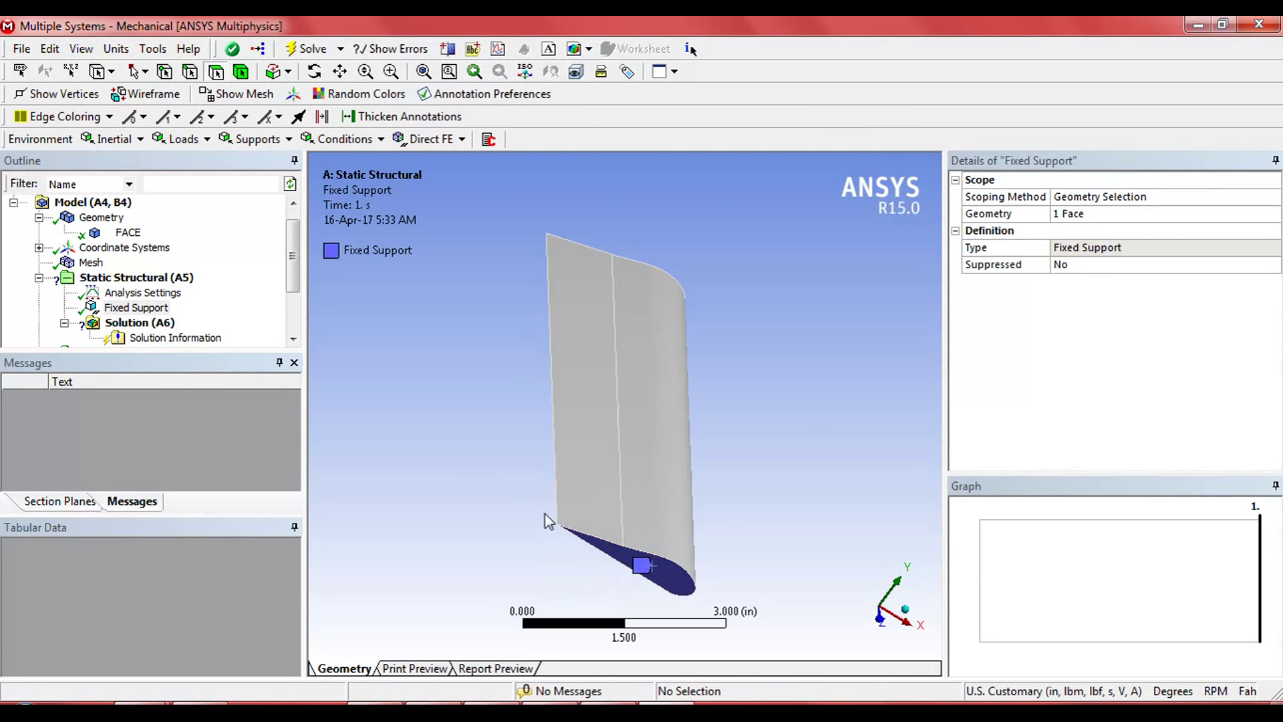
middle_click_drag(698, 561, 593, 393)
left_click(593, 393)
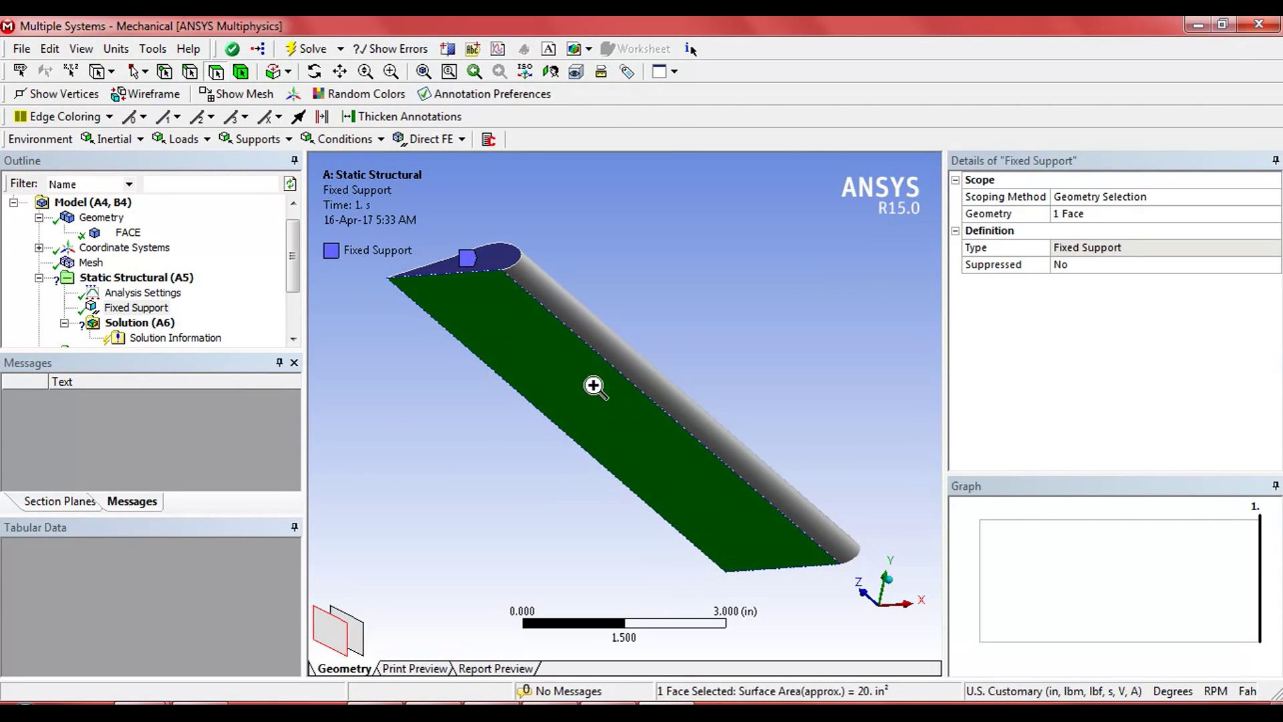
right_click(593, 391)
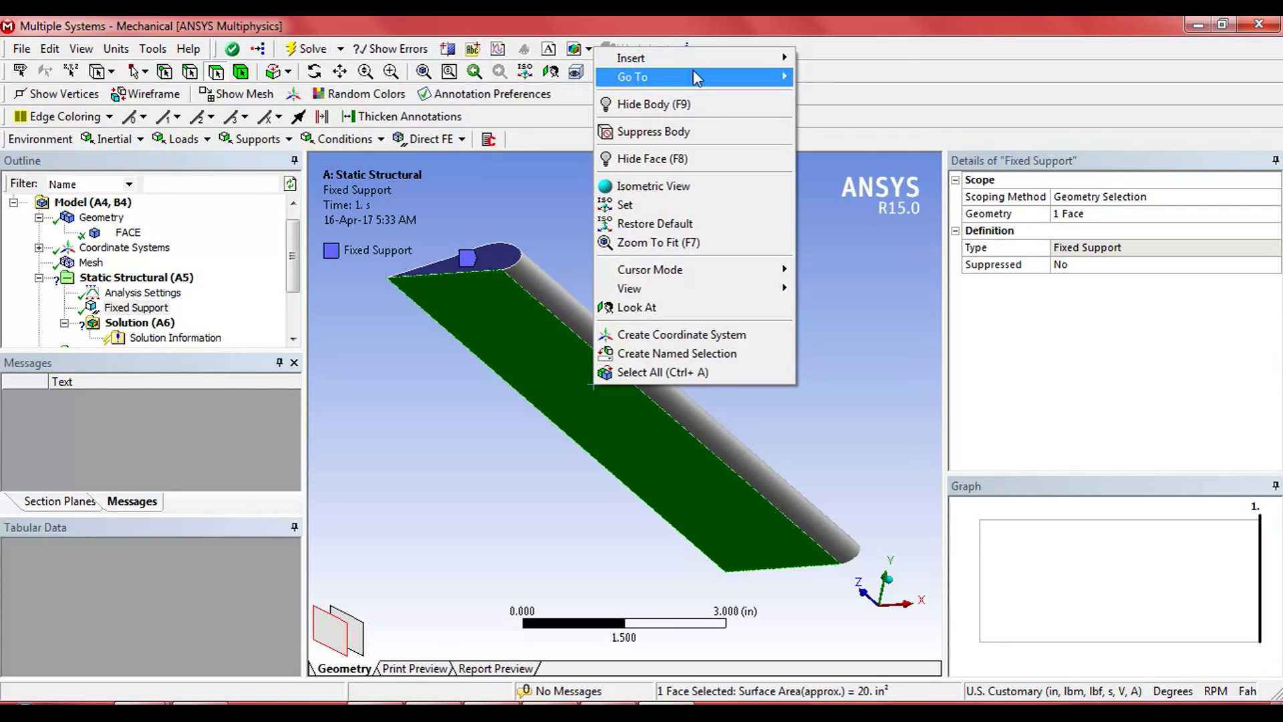
mouse_move(701, 58)
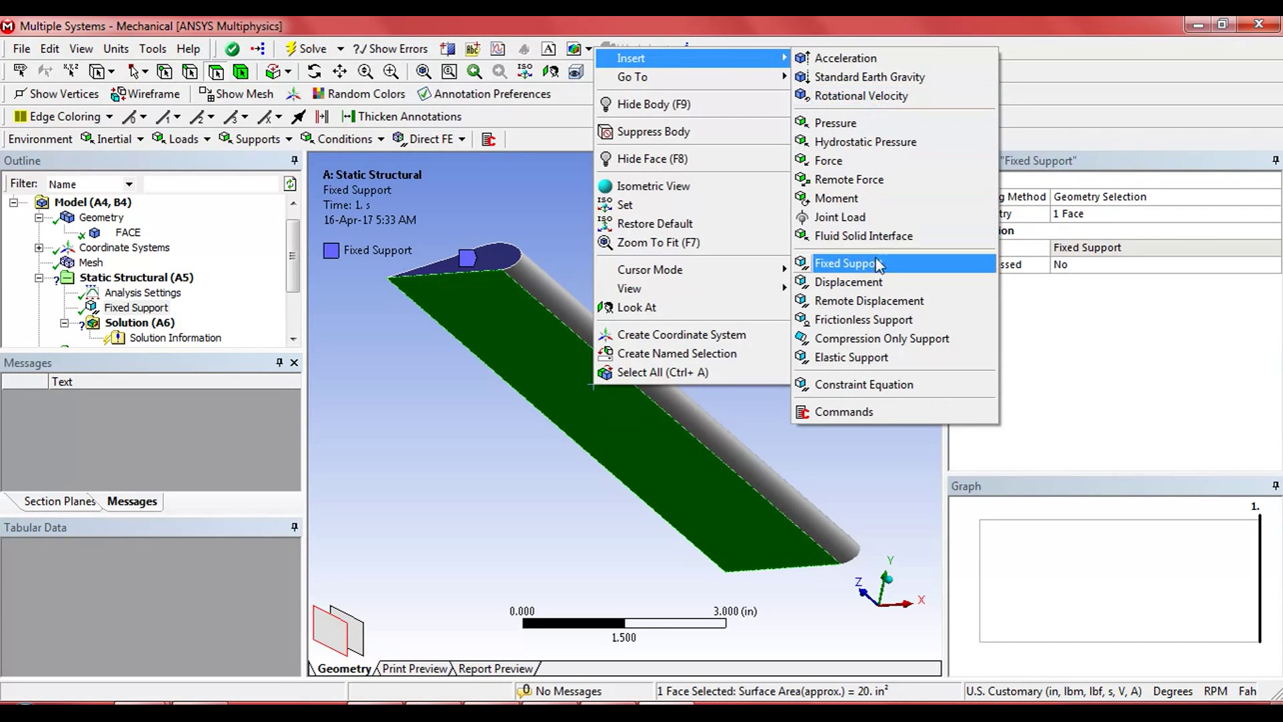
left_click(835, 123)
left_click(1141, 215)
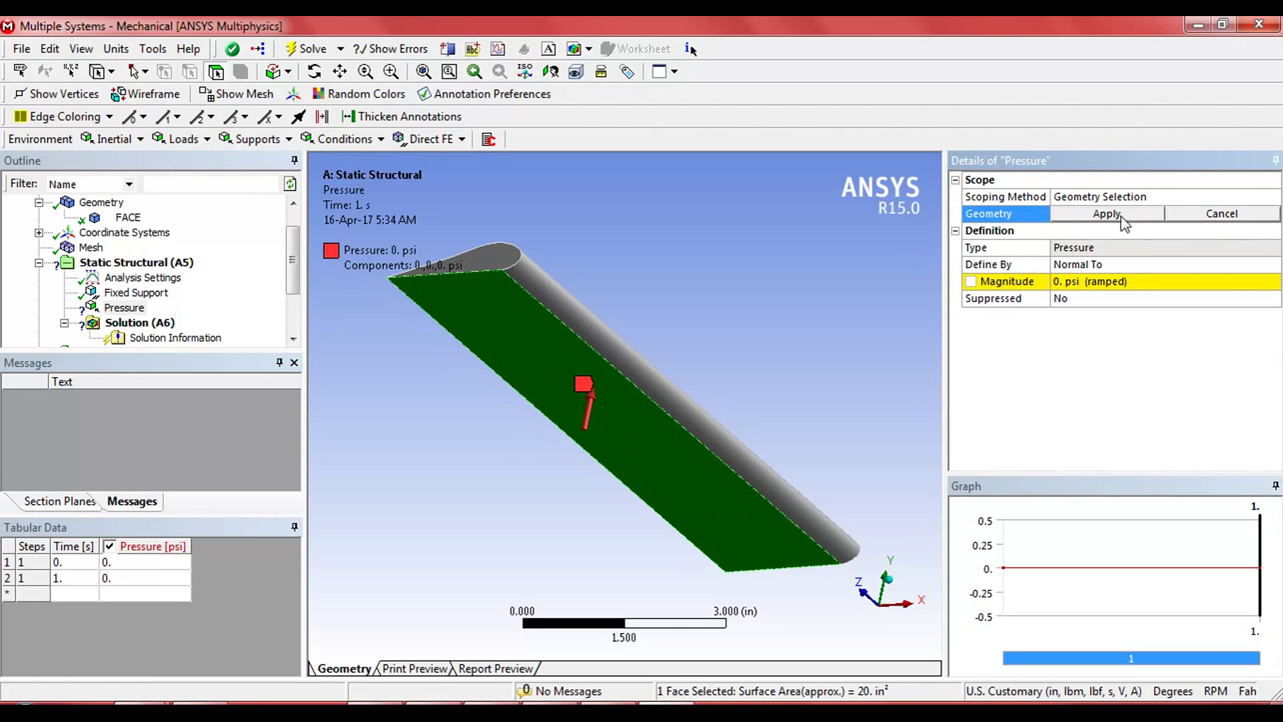
left_click(1120, 215)
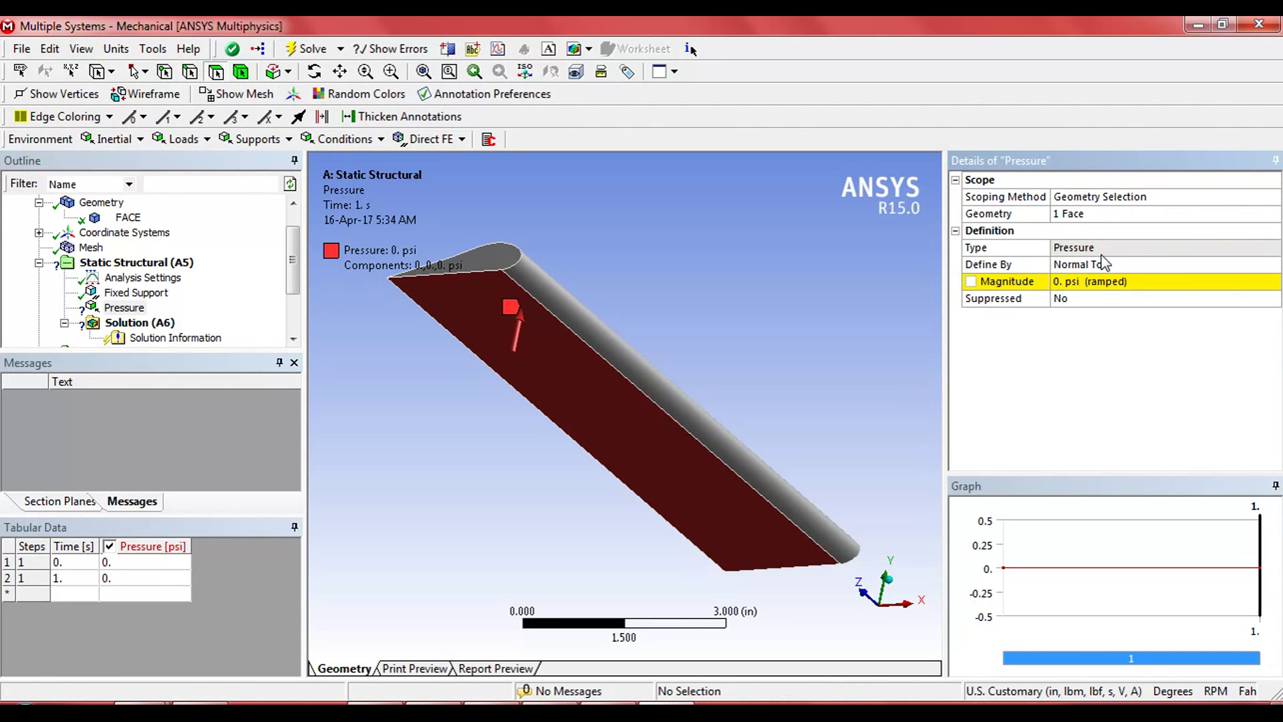
Step: Define the pressure by components in the global coordinate system with a Y component of 0.1 psi, and check its direction from the wing's end
left_click(1103, 263)
left_click(1273, 265)
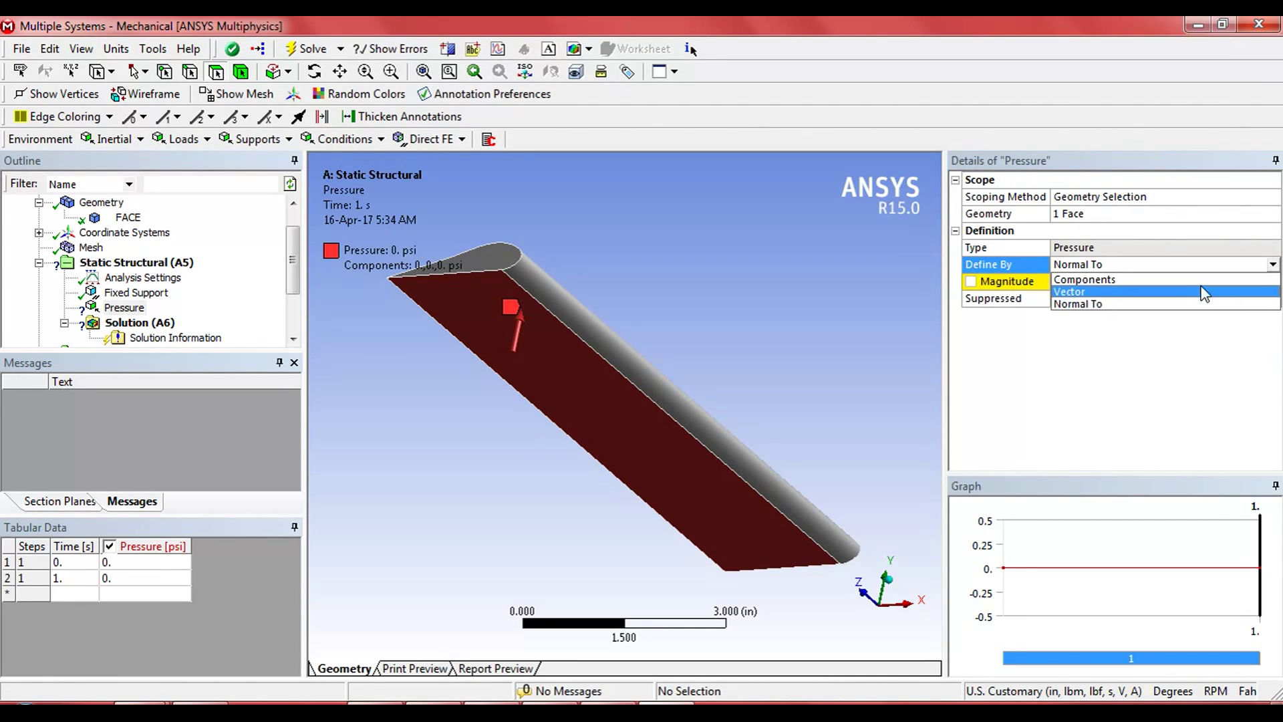
left_click(1203, 292)
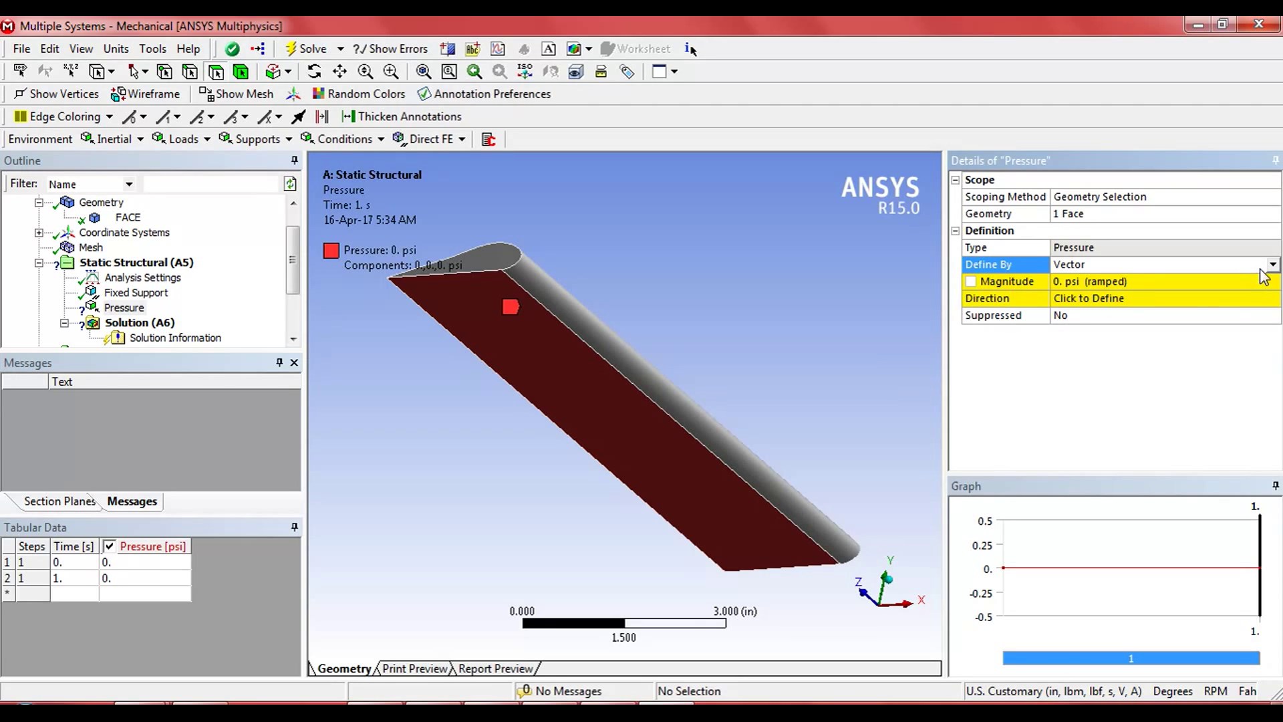
left_click(1273, 264)
left_click(1243, 279)
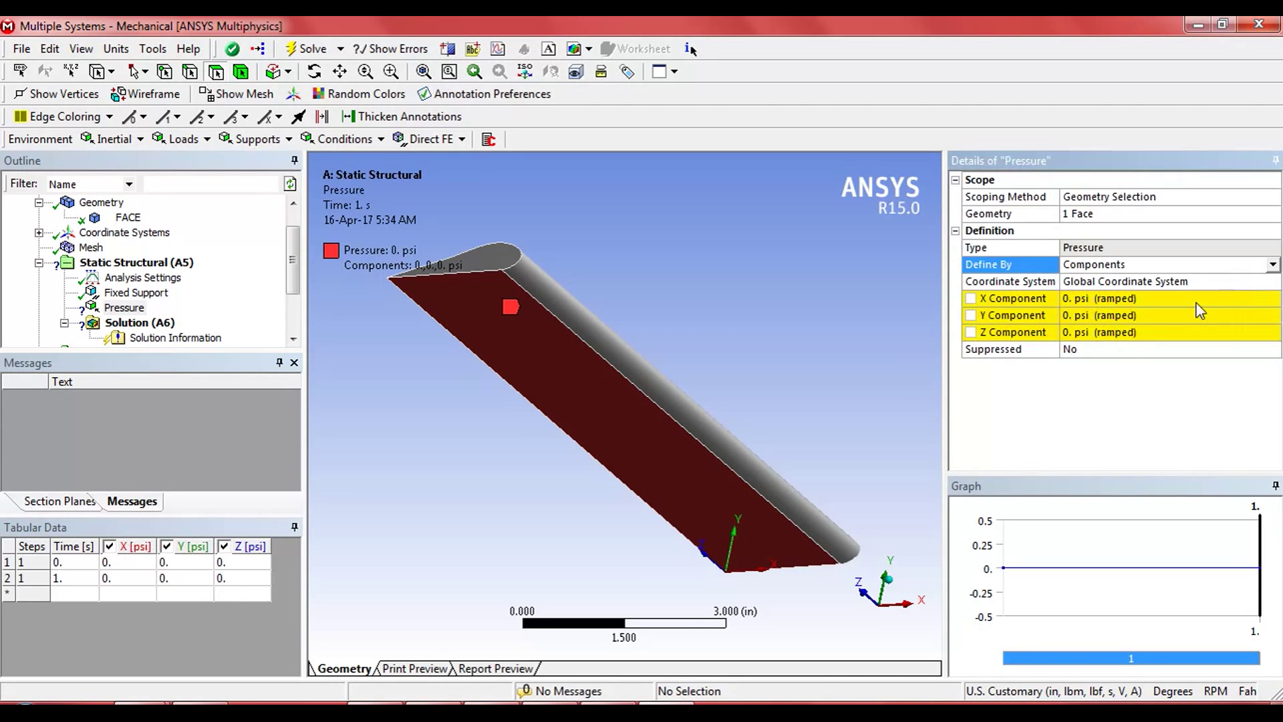
left_click(1114, 317)
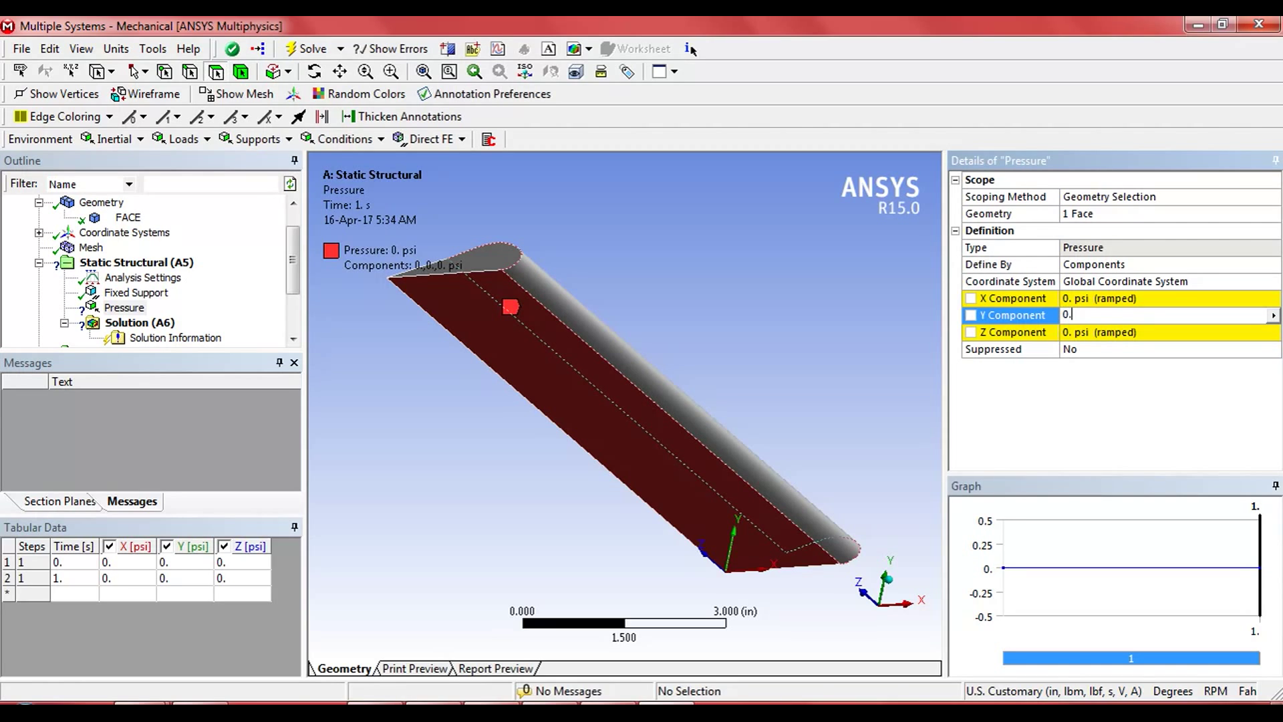
key("Return")
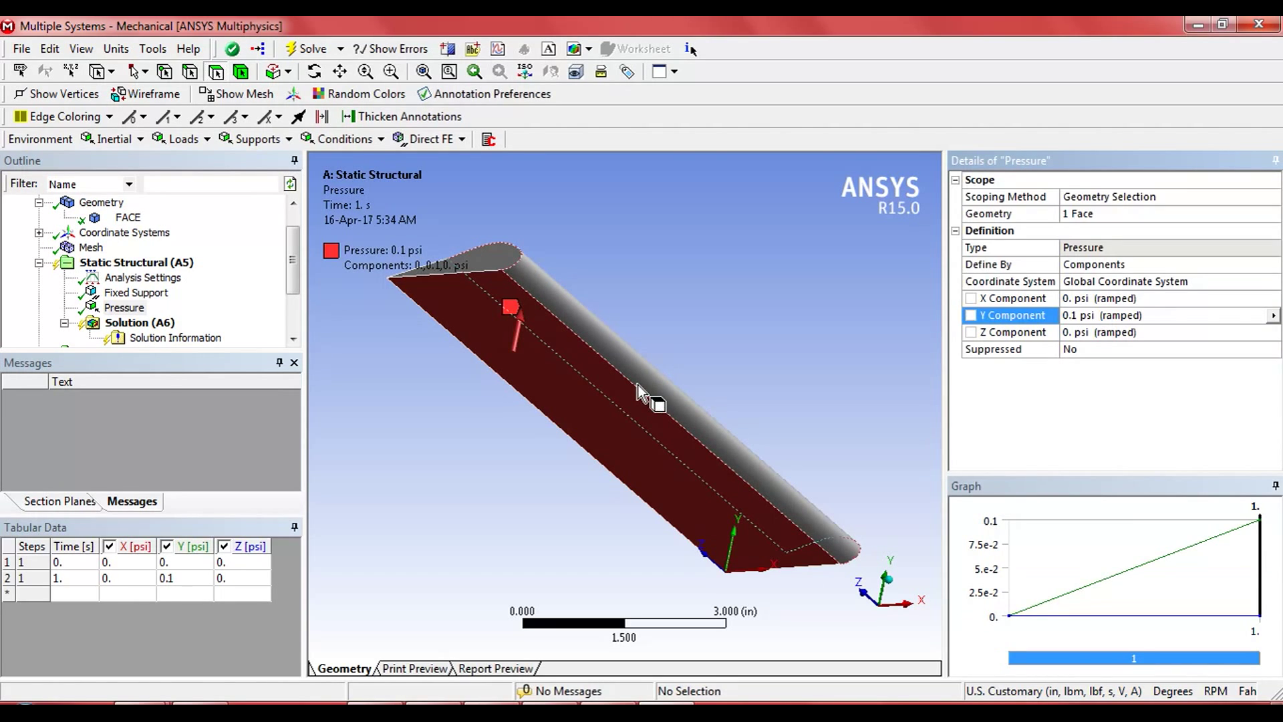
middle_click_drag(772, 235, 767, 272)
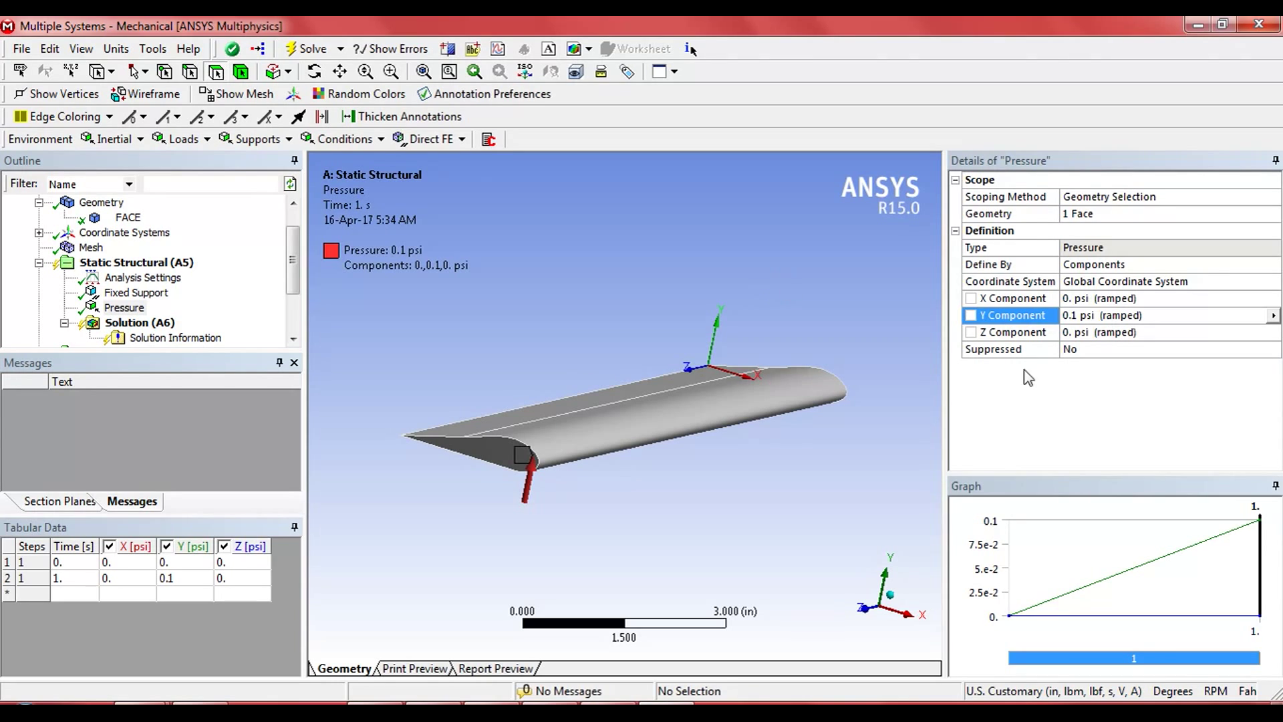
left_click(896, 620)
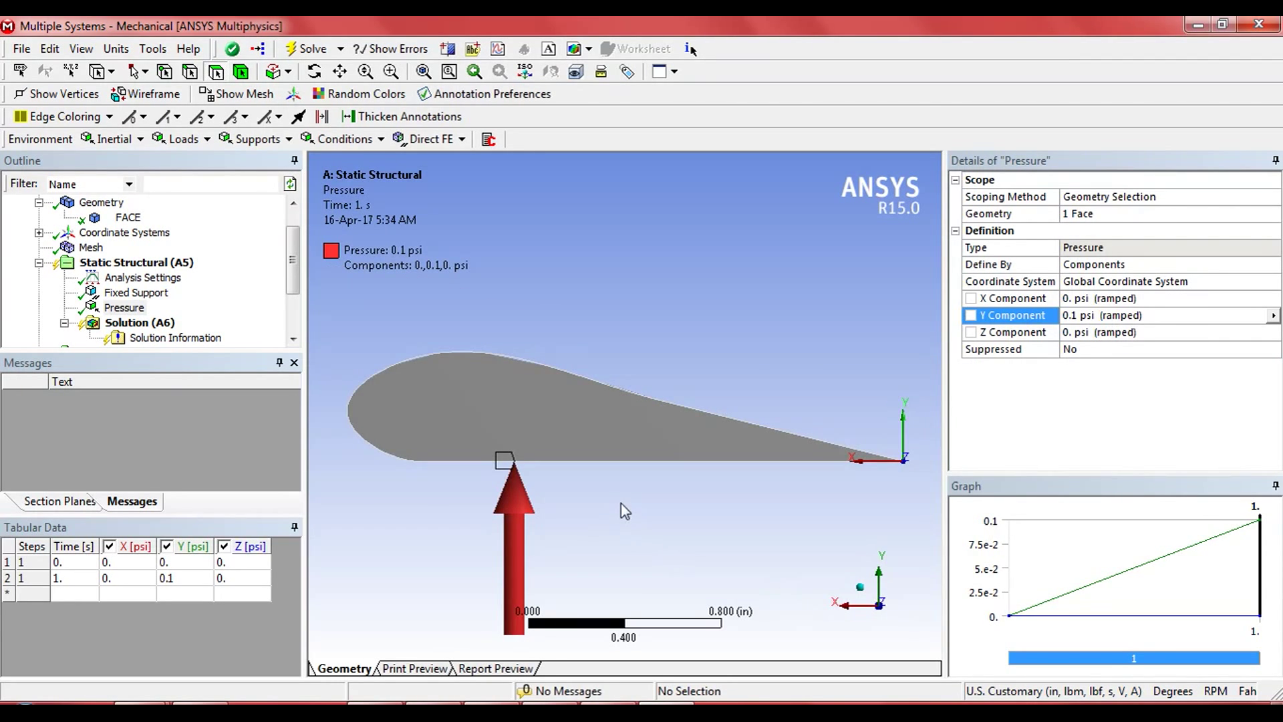
scroll(625, 491, "down", 5)
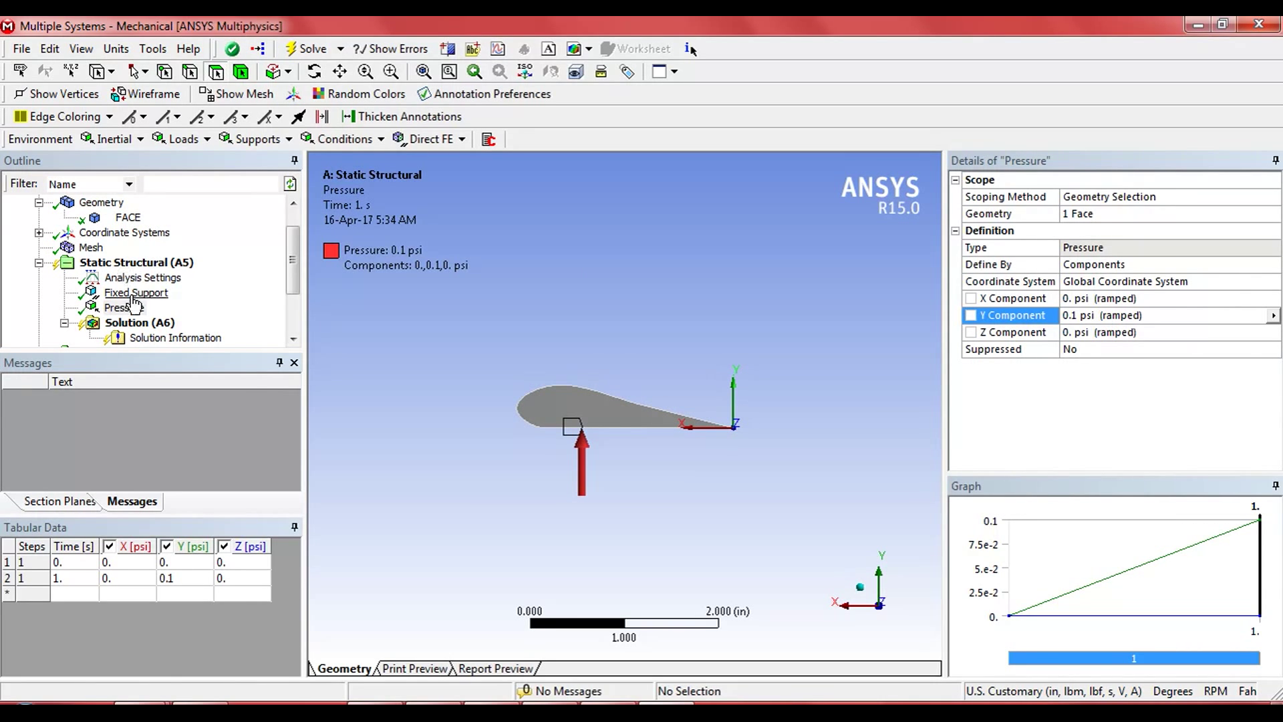
Step: Turn on Large Deflection in the Static Structural analysis settings
left_click(147, 278)
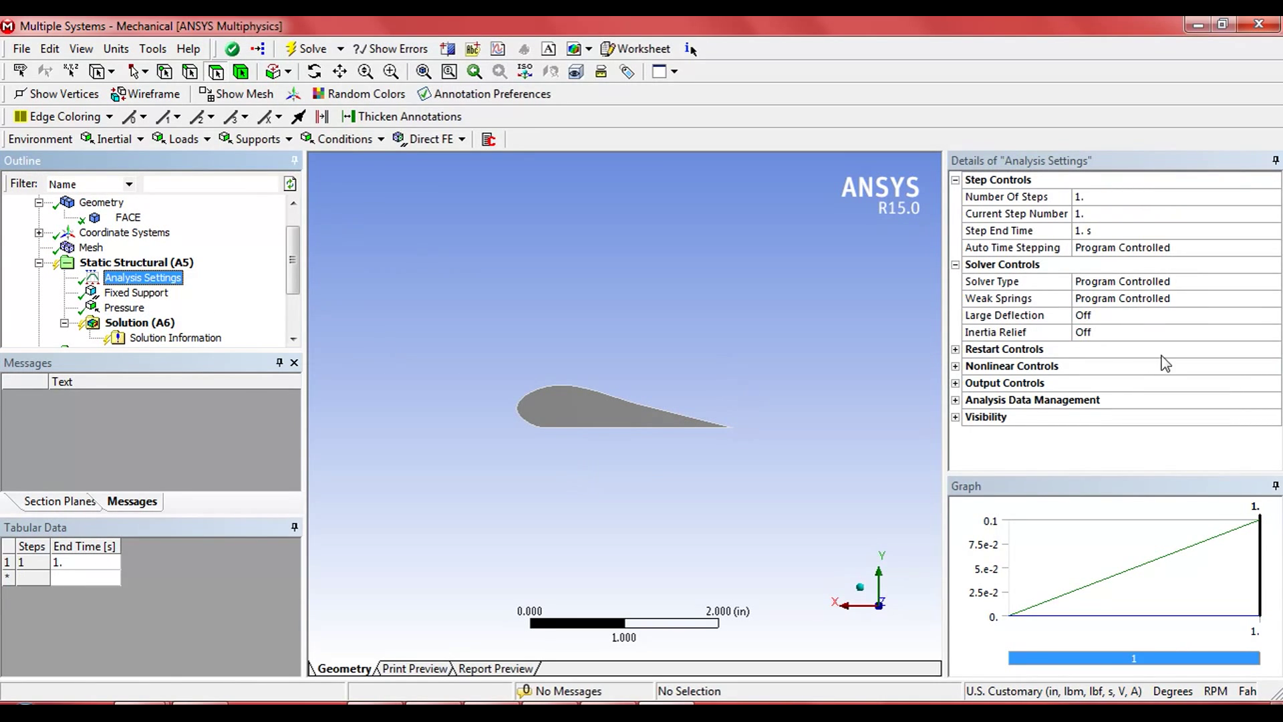
left_click(1086, 316)
left_click(1272, 318)
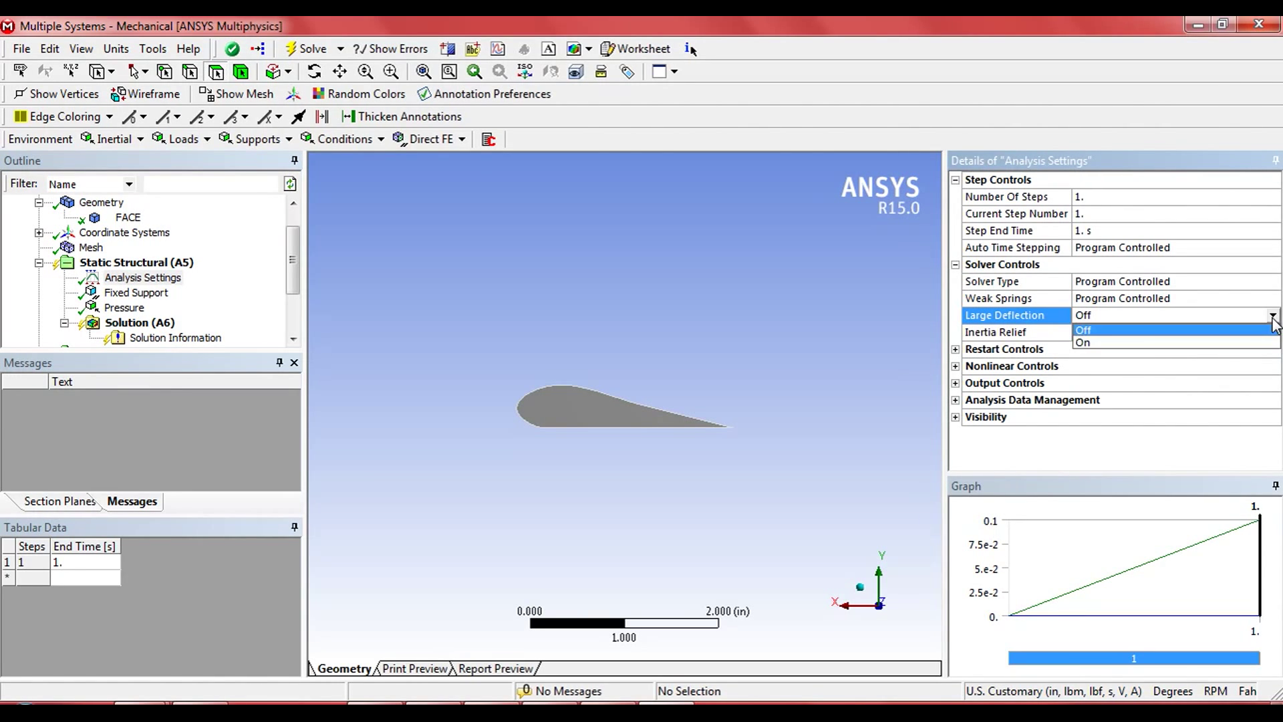
left_click(1105, 343)
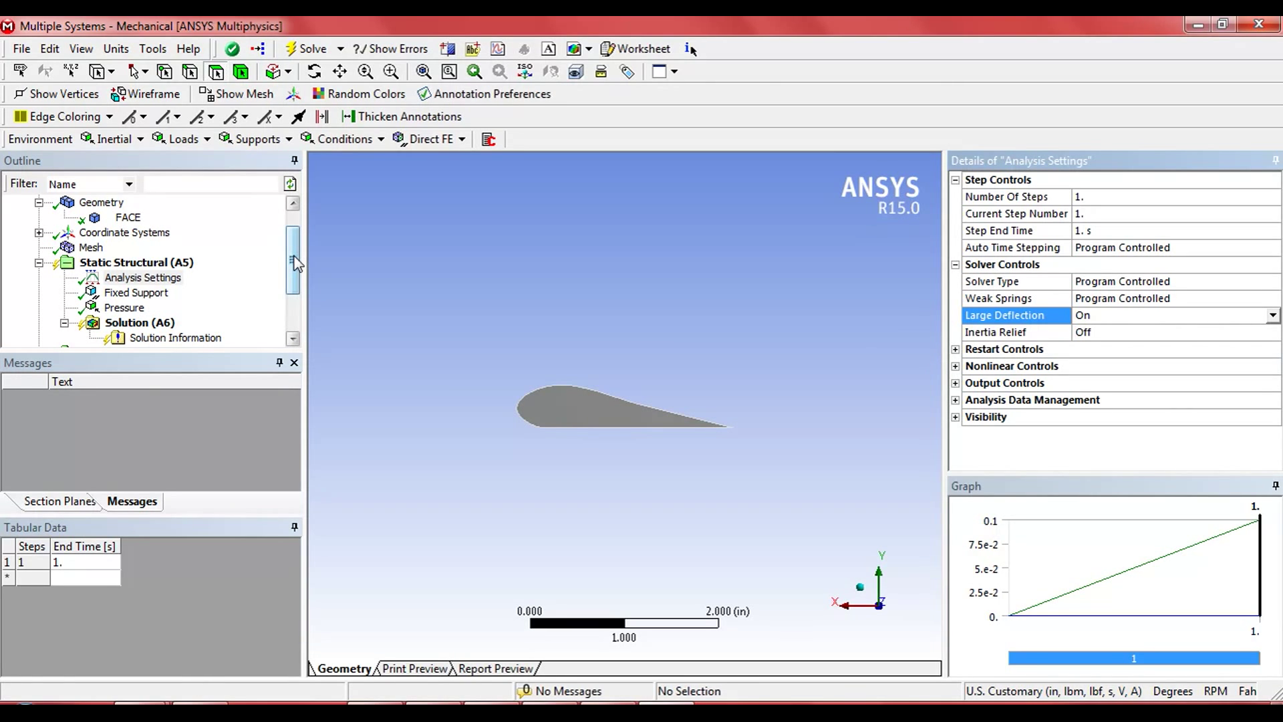
Step: Add Total Deformation and Equivalent (von-Mises) Stress results to the Static Structural solution
left_click_drag(294, 262, 295, 292)
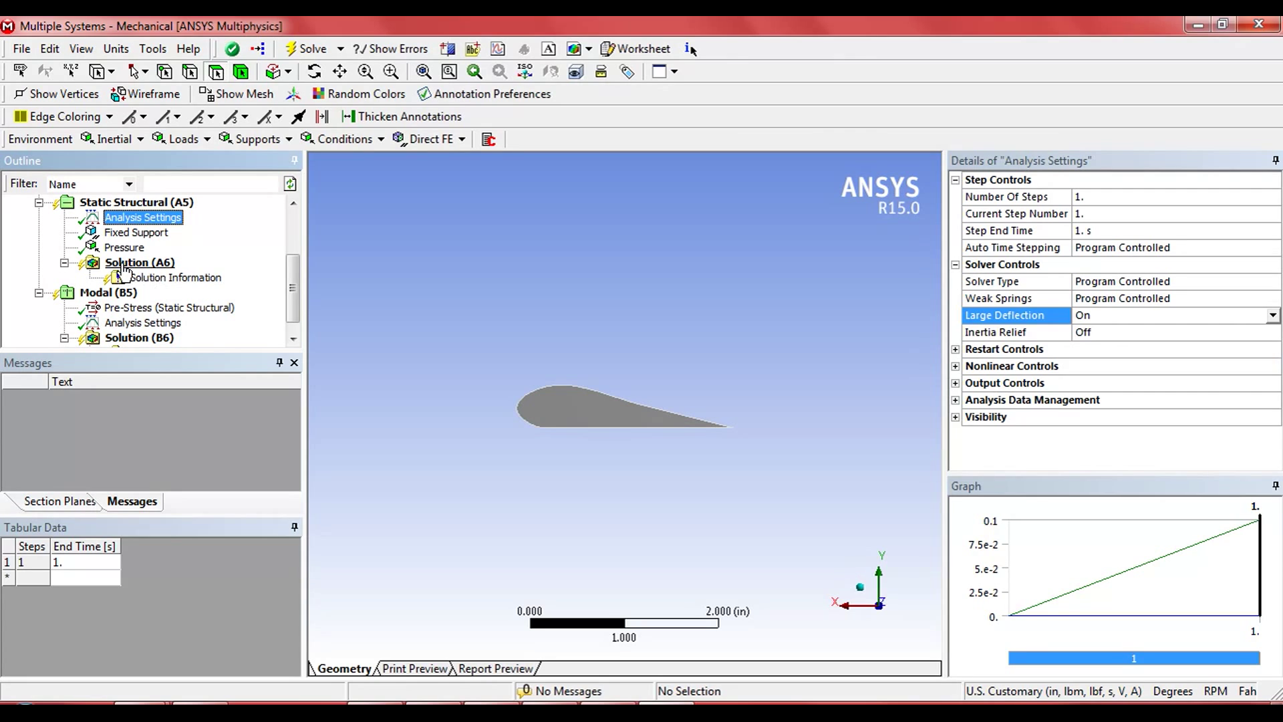
right_click(137, 262)
mouse_move(220, 274)
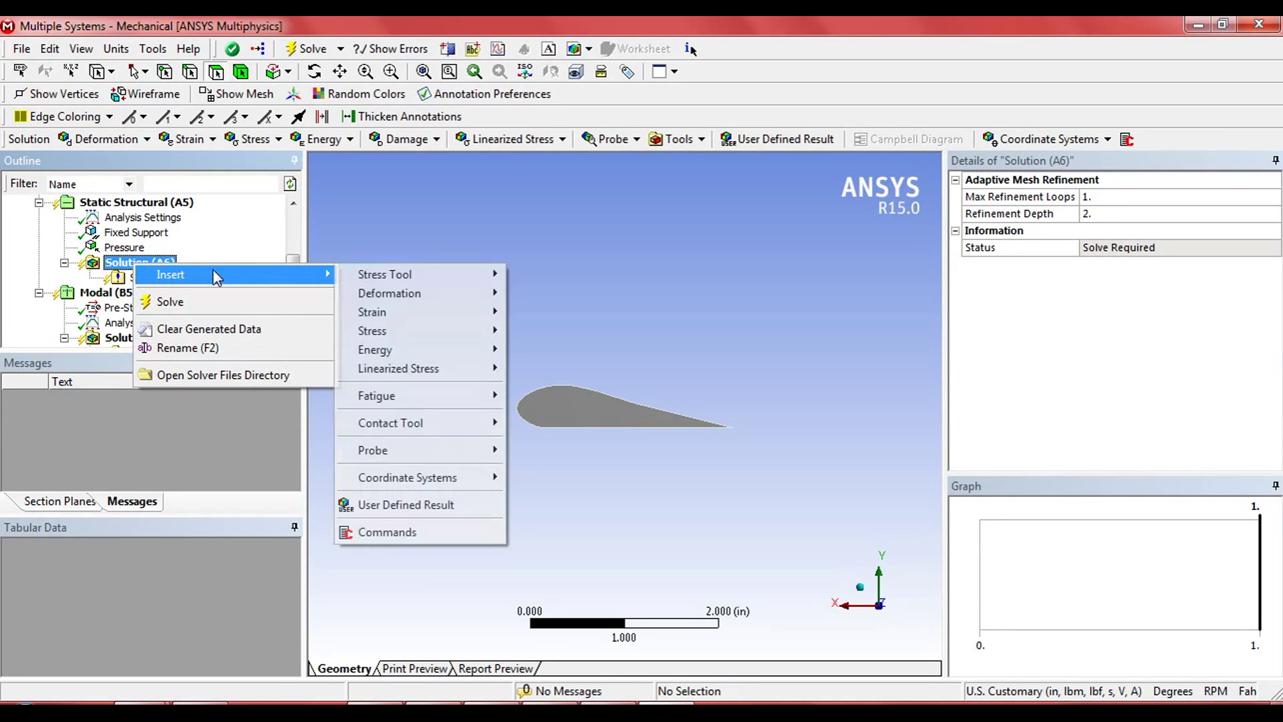
mouse_move(401, 292)
left_click(539, 292)
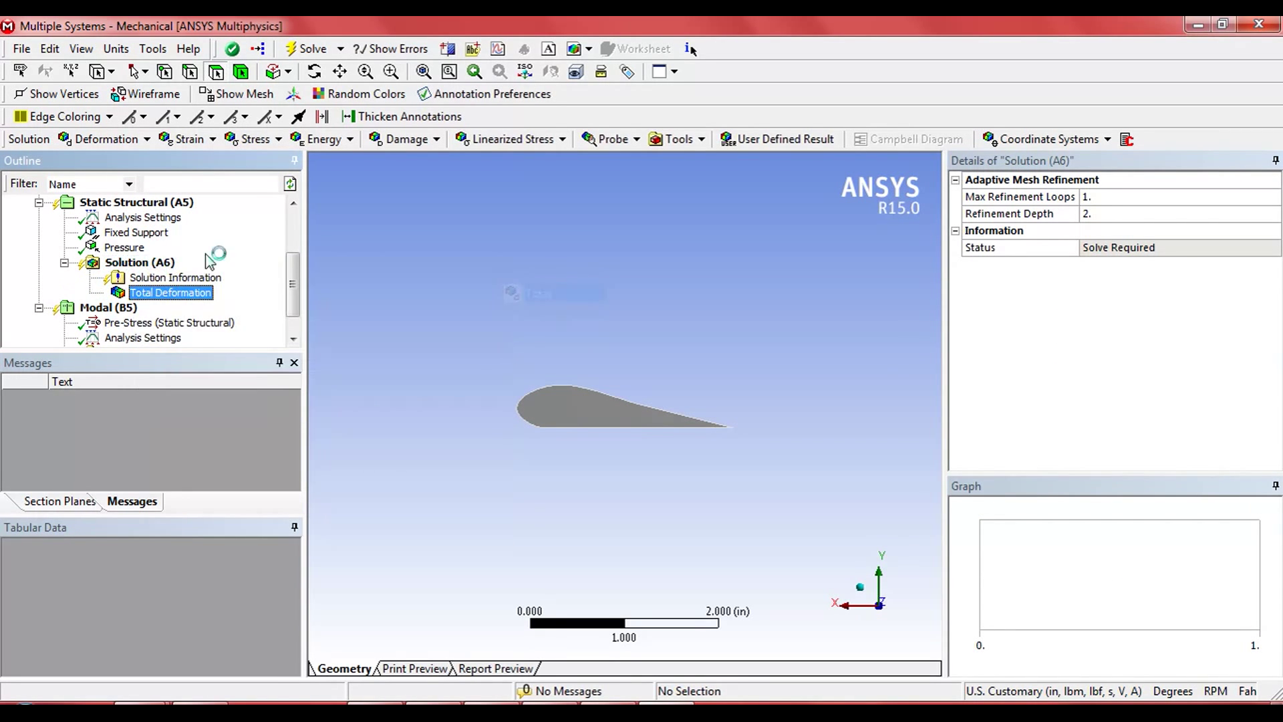
right_click(144, 263)
mouse_move(212, 276)
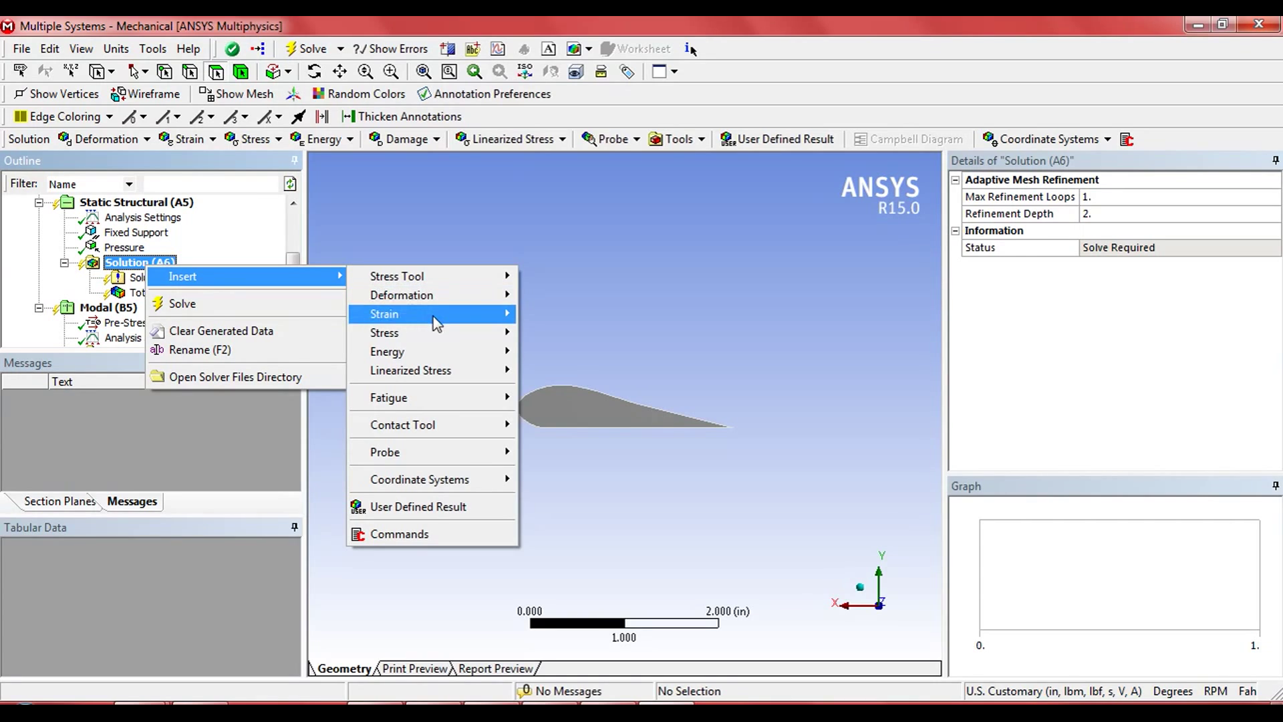
mouse_move(434, 332)
left_click(576, 334)
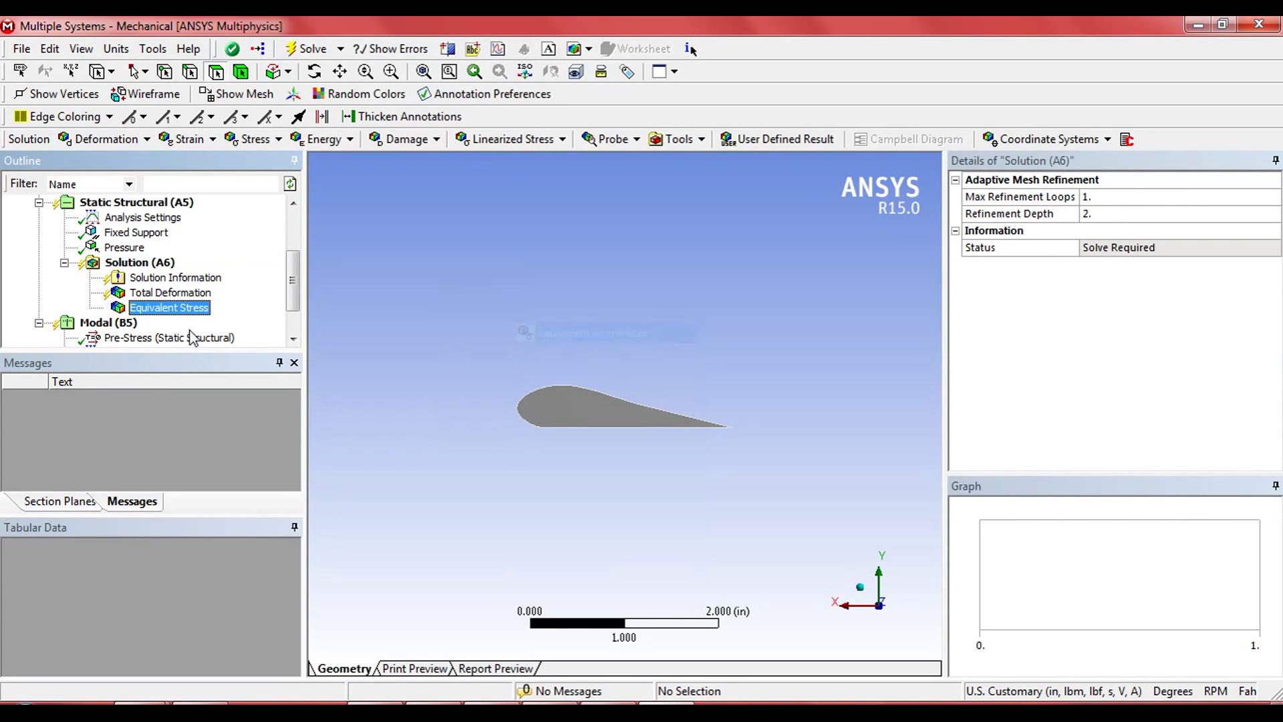
Step: Set the maximum number of modes to find to 5 in the Modal analysis settings
left_click_drag(294, 288, 304, 304)
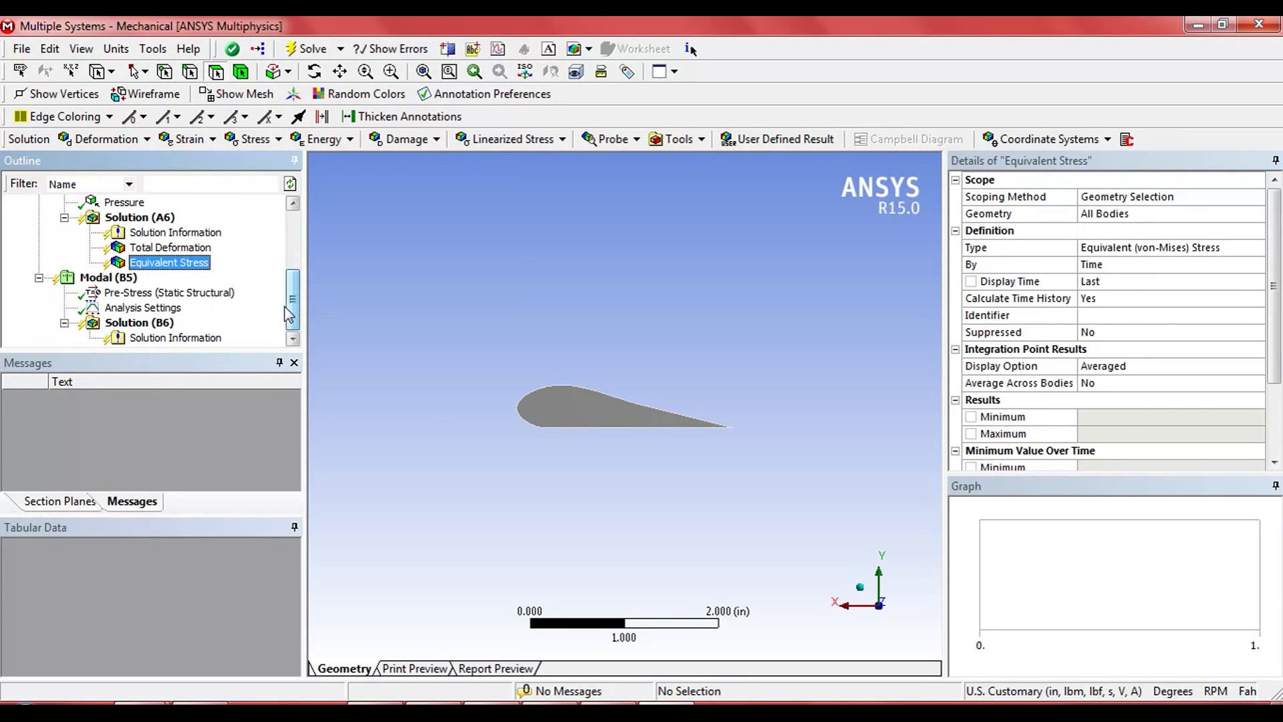
left_click(146, 308)
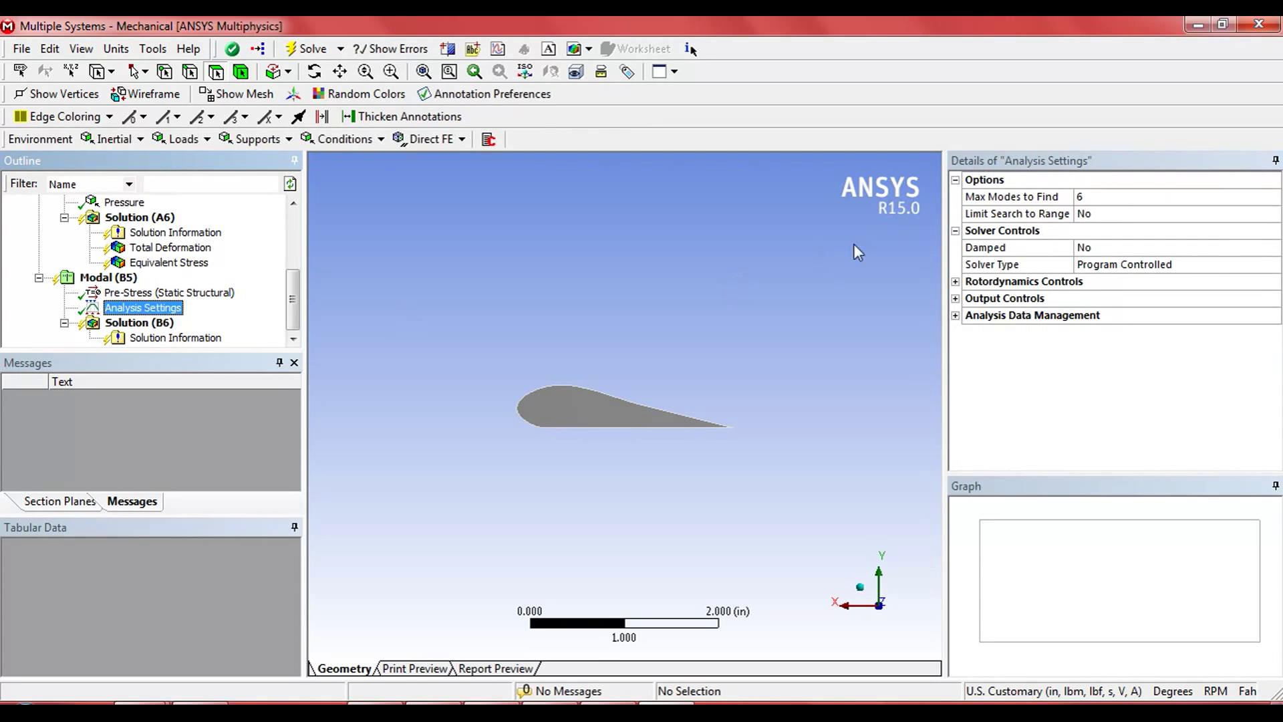
left_click(1118, 201)
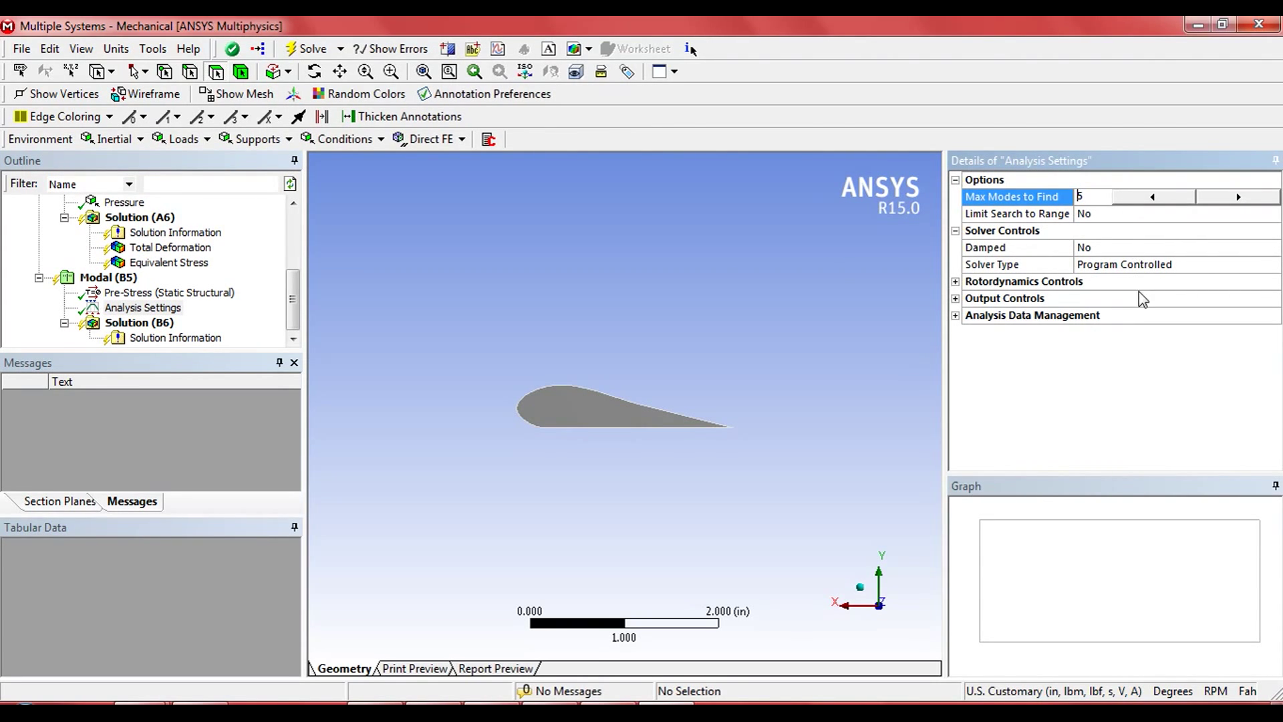
Step: Set the Stress and Strain output controls of the Modal analysis to Yes
left_click(956, 298)
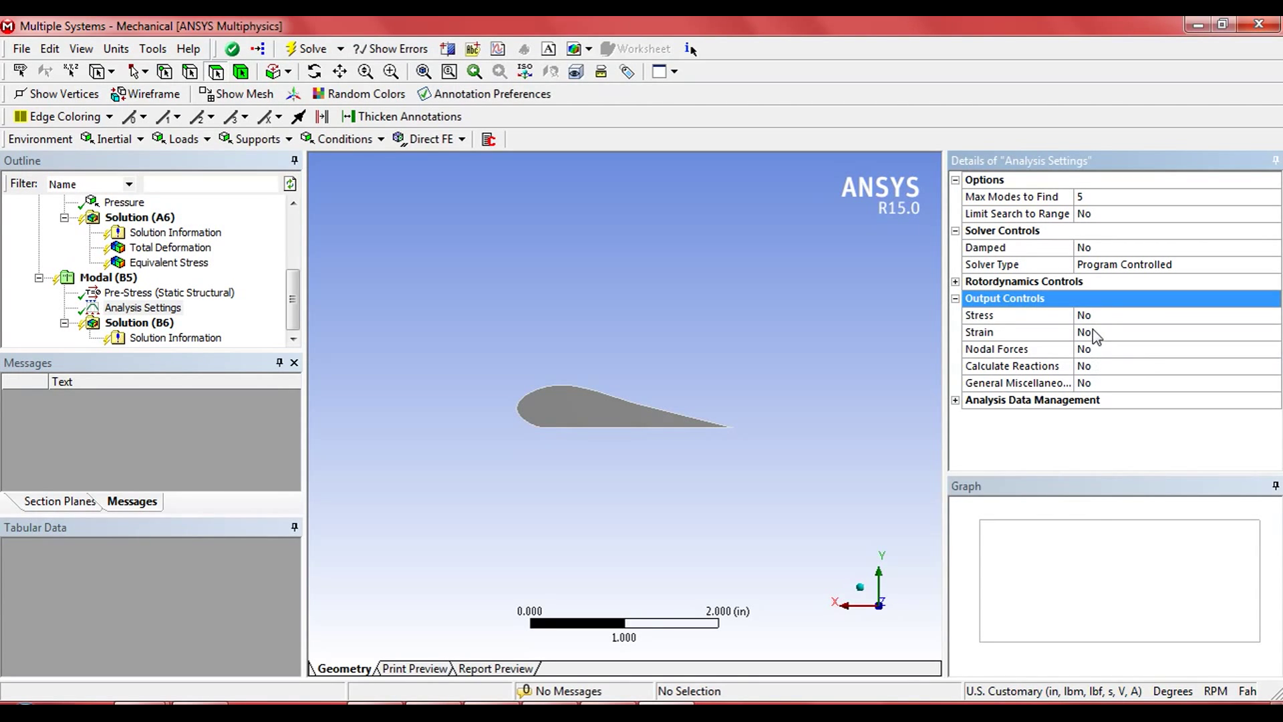
key("Down")
left_click(1273, 316)
left_click(1263, 331)
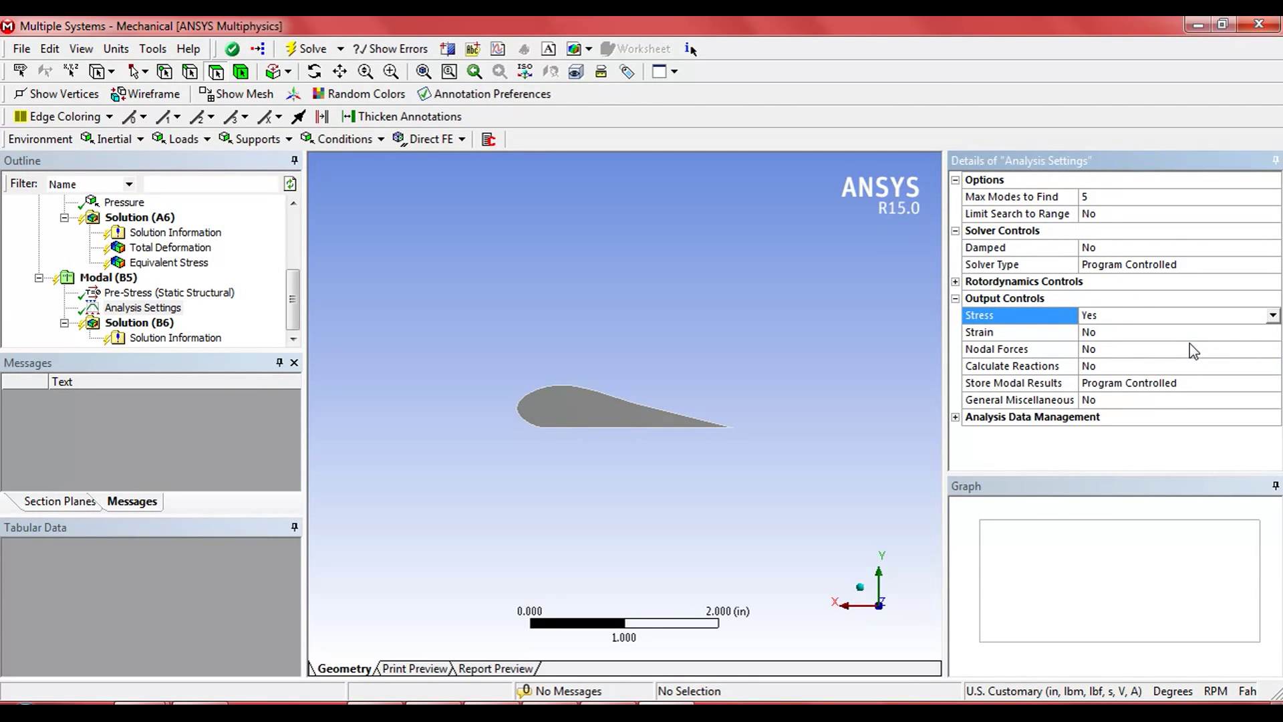
left_click(1266, 332)
left_click(1273, 332)
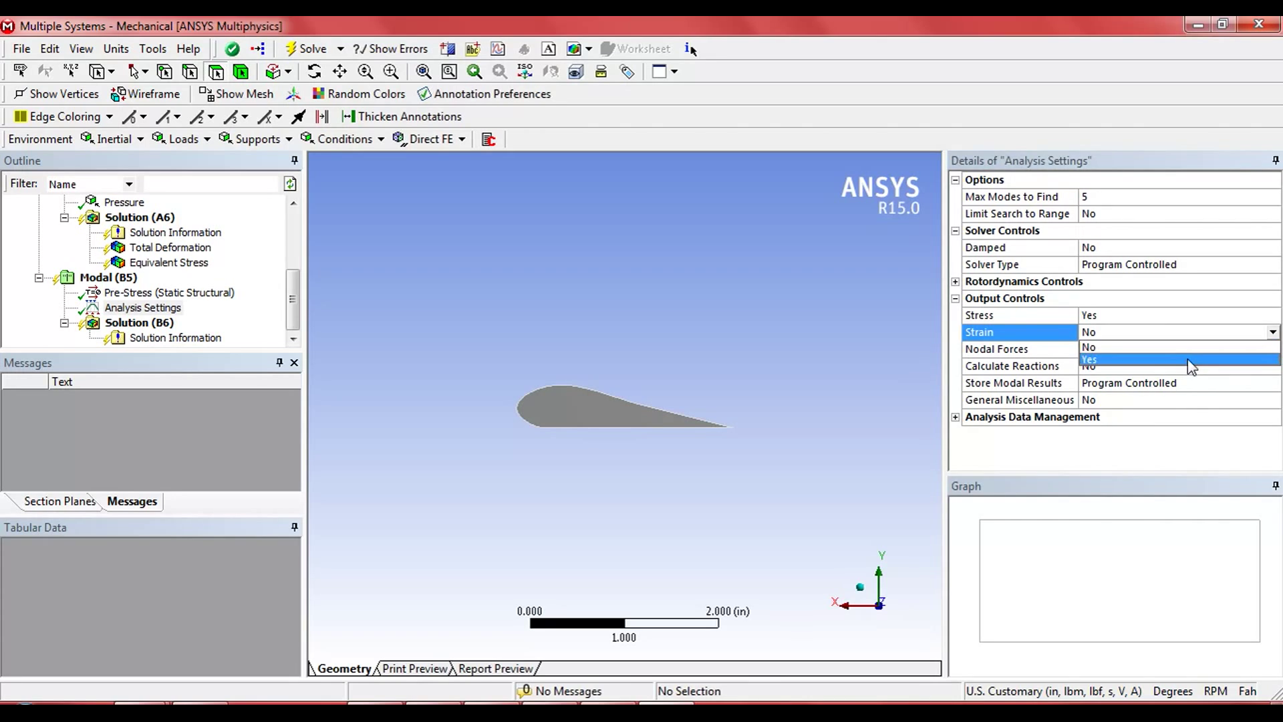
left_click(1190, 348)
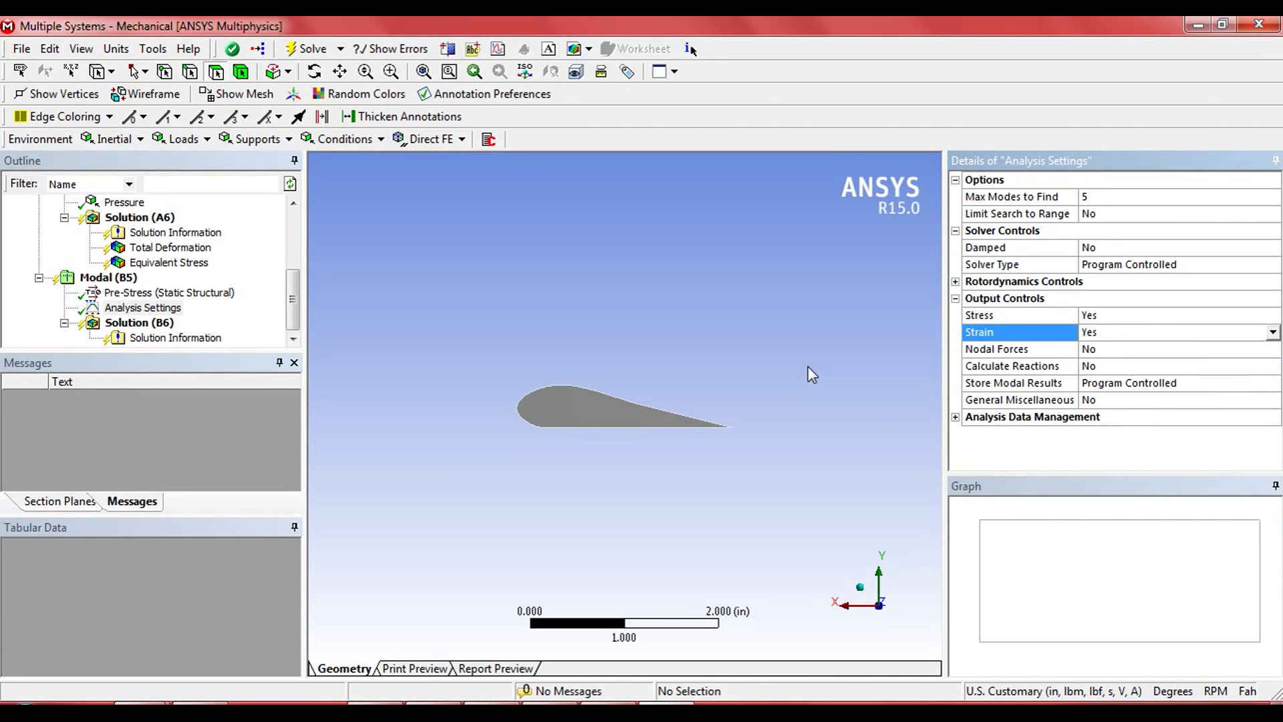
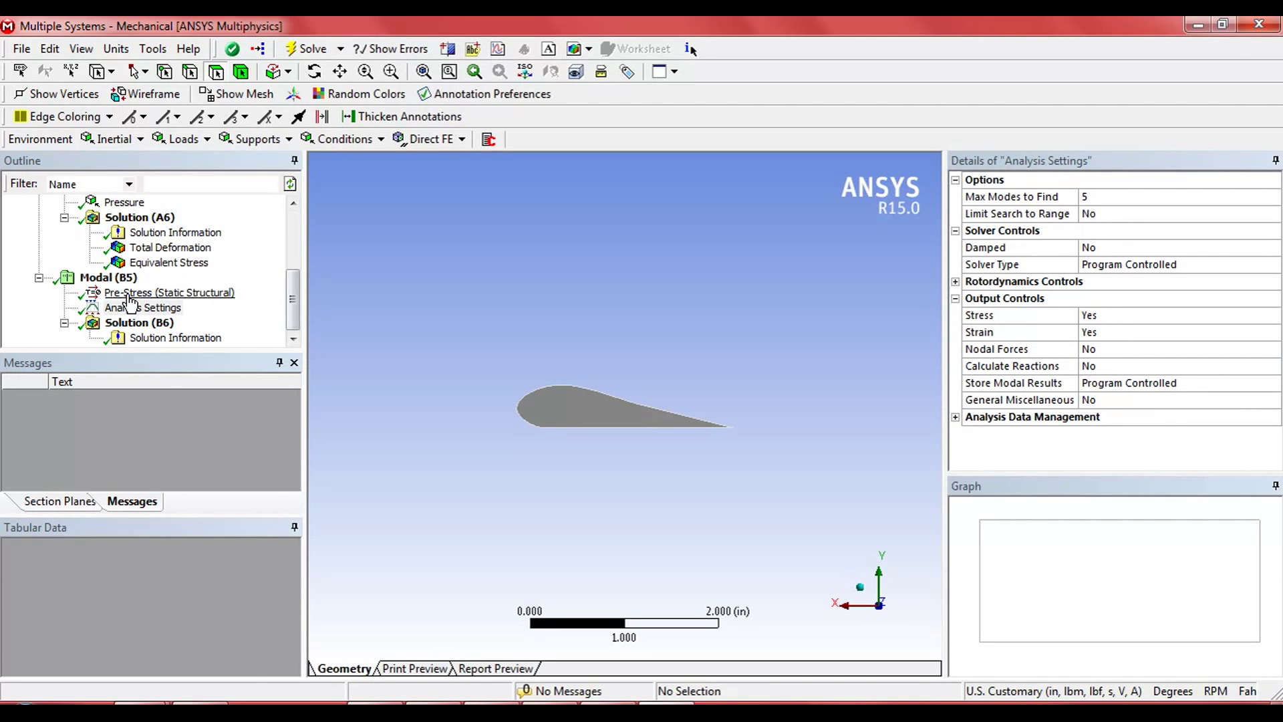
Step: Show the static Total Deformation result with smooth contours and inspect it along the wing
left_click(186, 248)
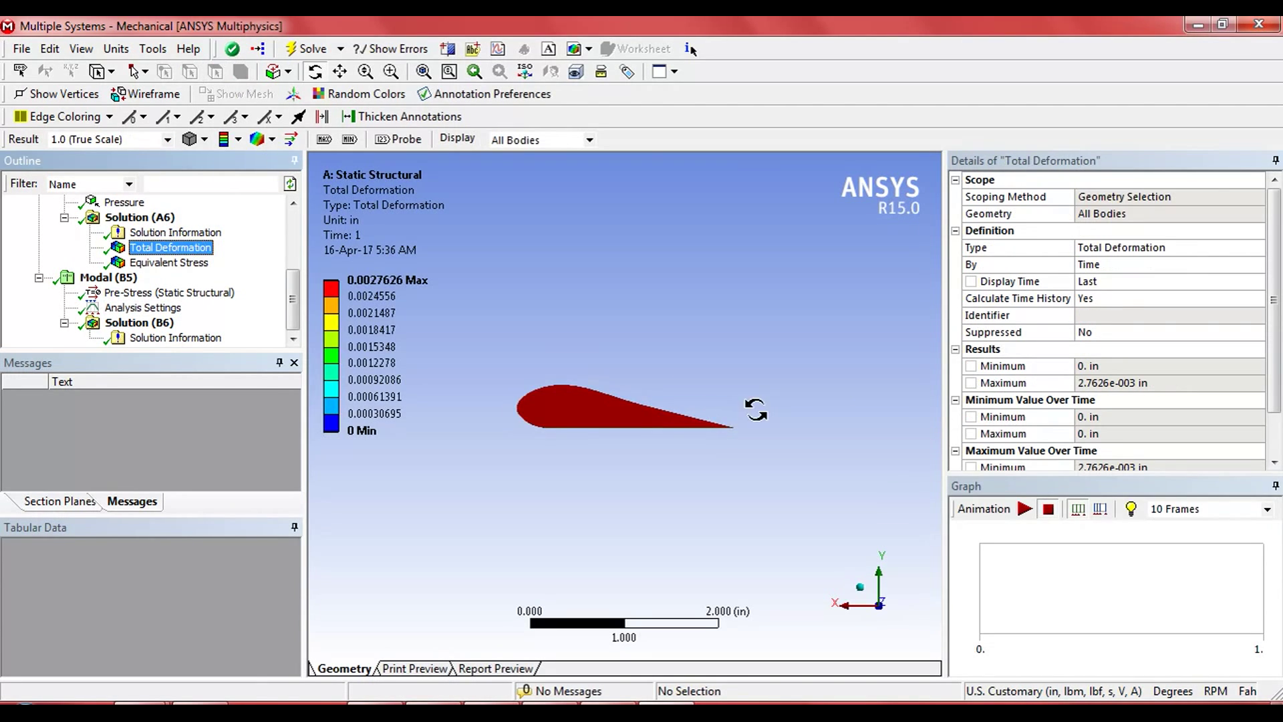
middle_click_drag(592, 346, 687, 381)
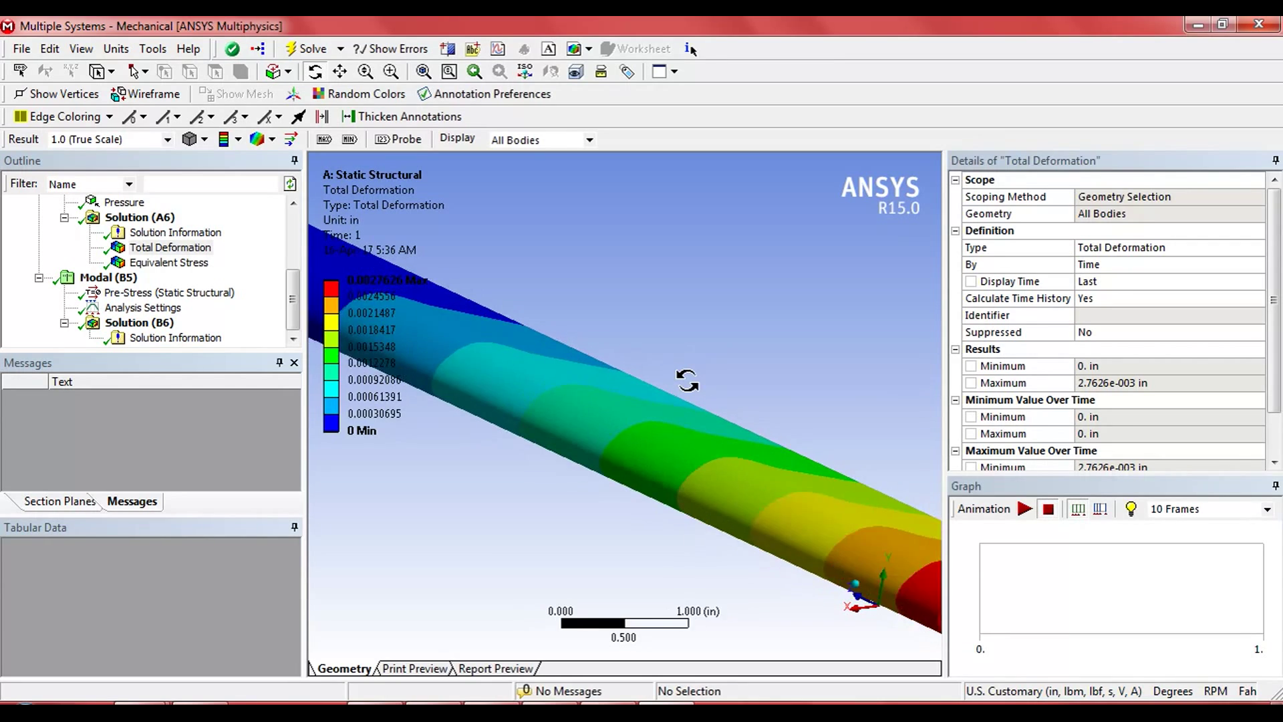
scroll(688, 381, "down", 3)
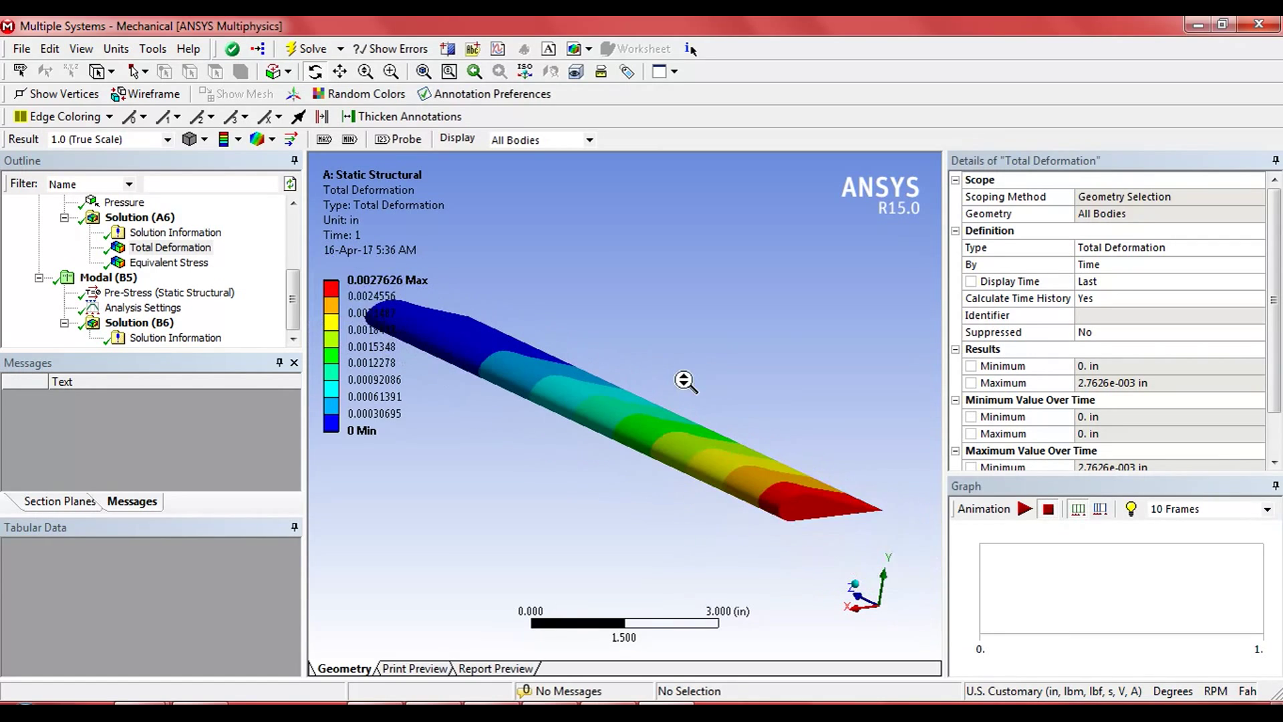
left_click(237, 143)
left_click(238, 161)
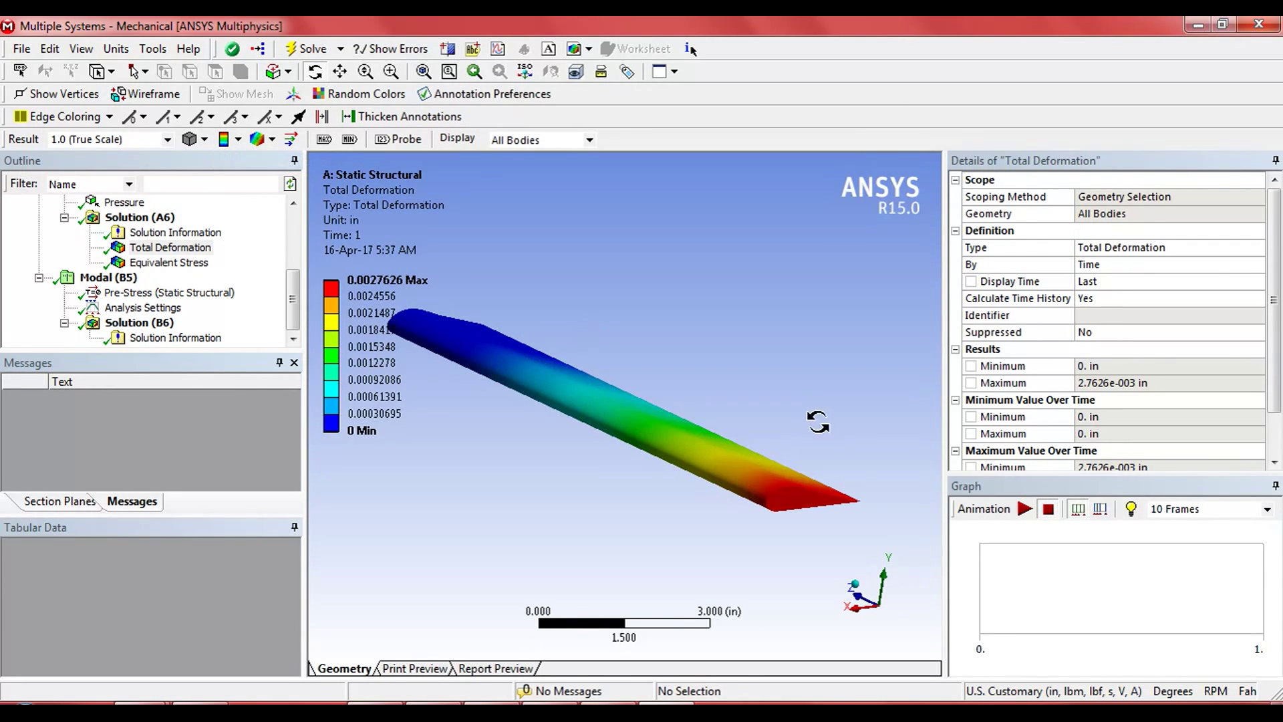
middle_click_drag(816, 415, 800, 425)
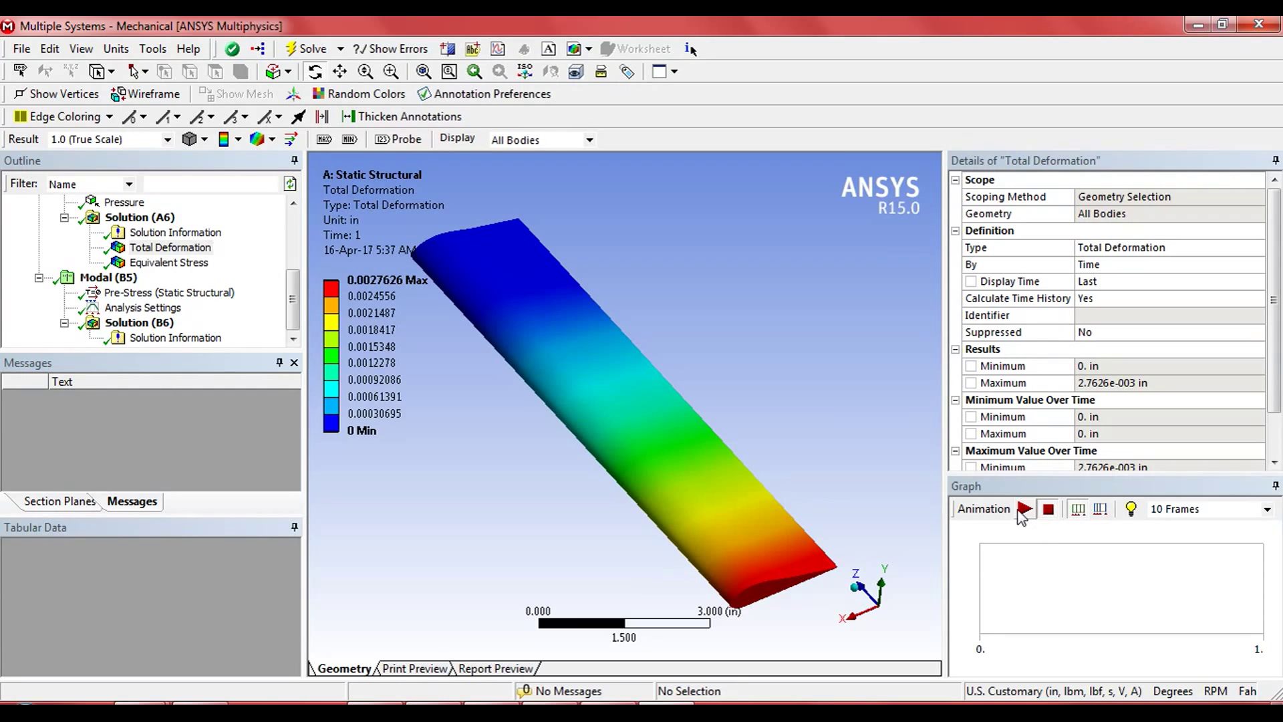
Step: Animate the static Total Deformation and Equivalent Stress results on the wing, viewing the stress animation from the side before stopping it
left_click(1016, 509)
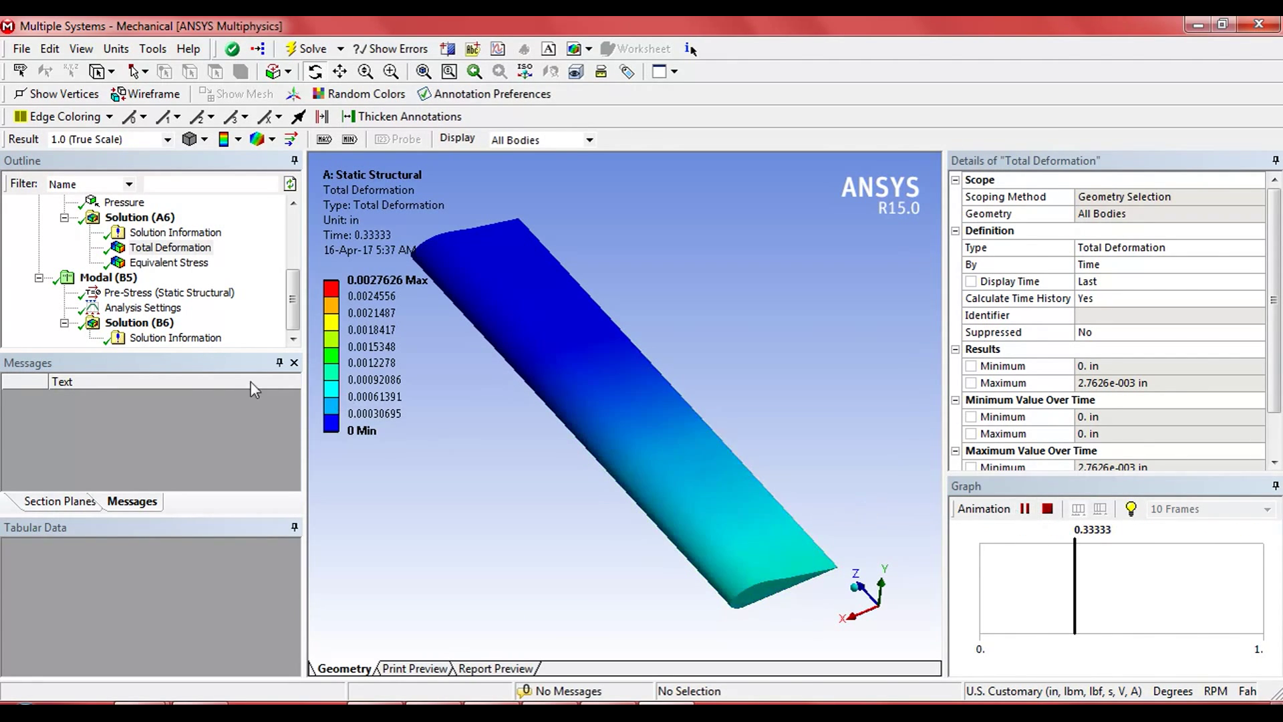
left_click(179, 262)
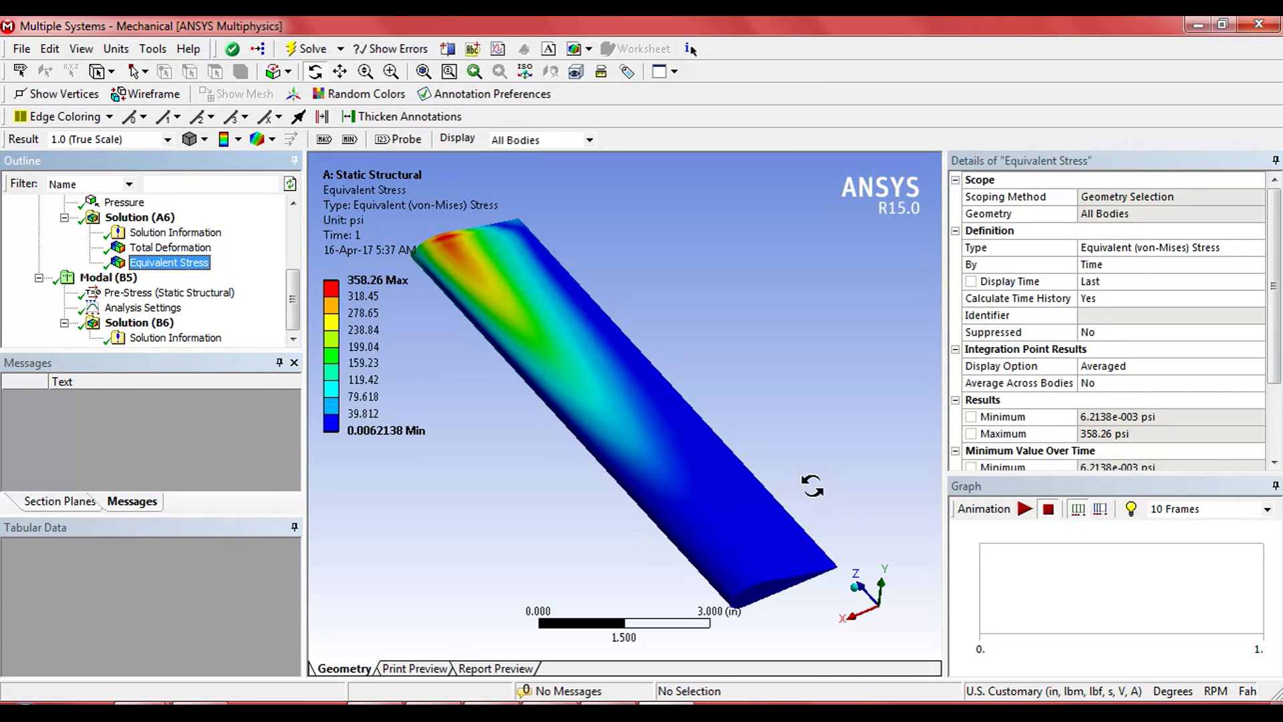
left_click(1024, 510)
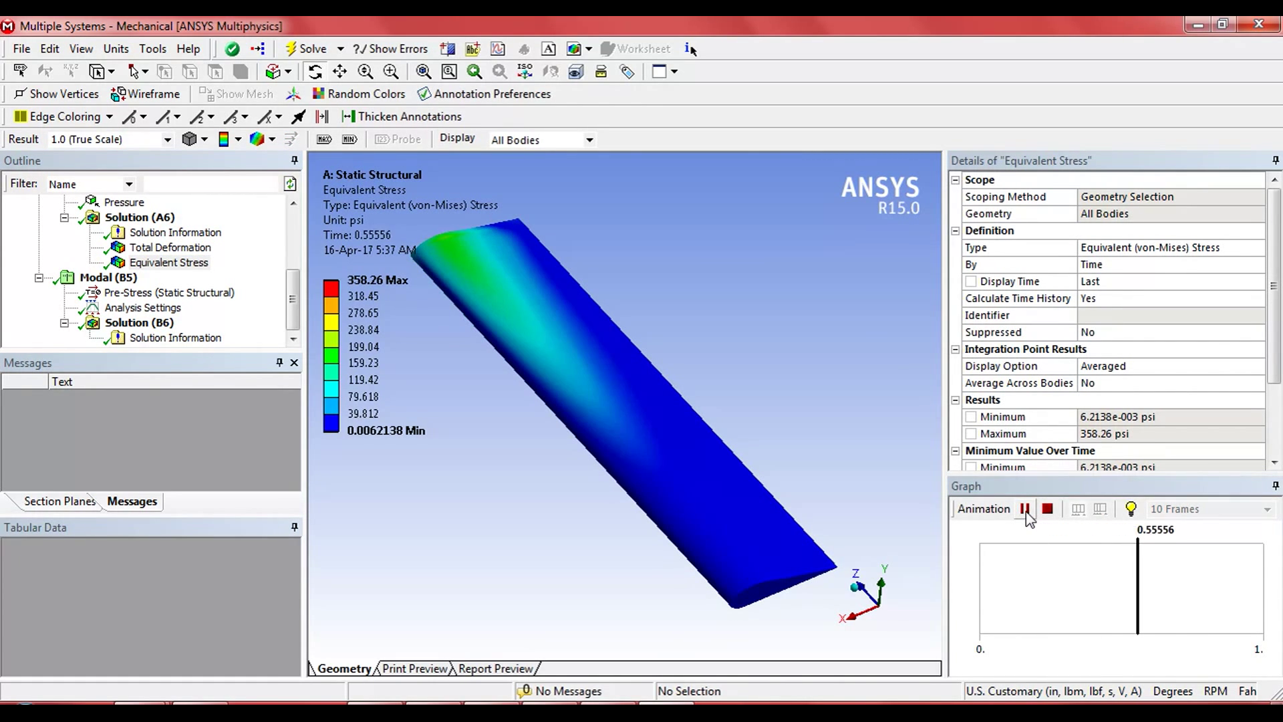
middle_click_drag(739, 510, 802, 567)
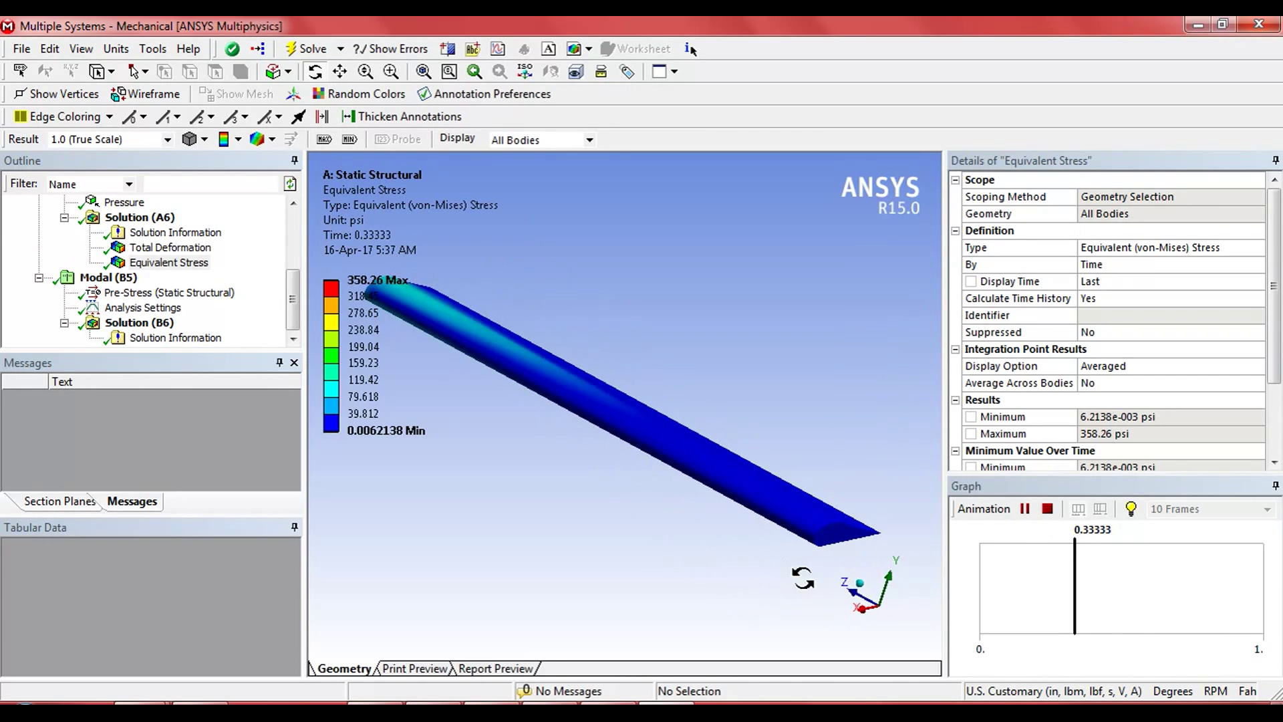
left_click(880, 618)
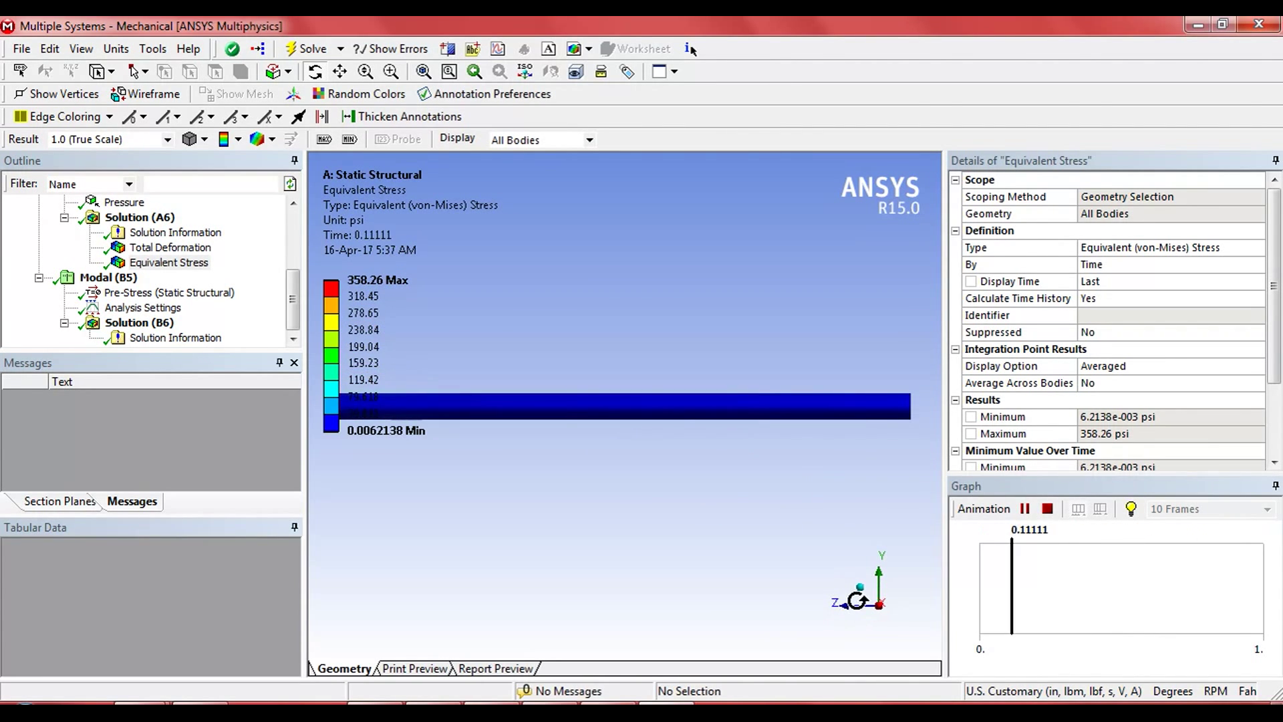
left_click(1047, 509)
Step: Play and stop the static Total Deformation animation in the wing's side view
left_click(170, 247)
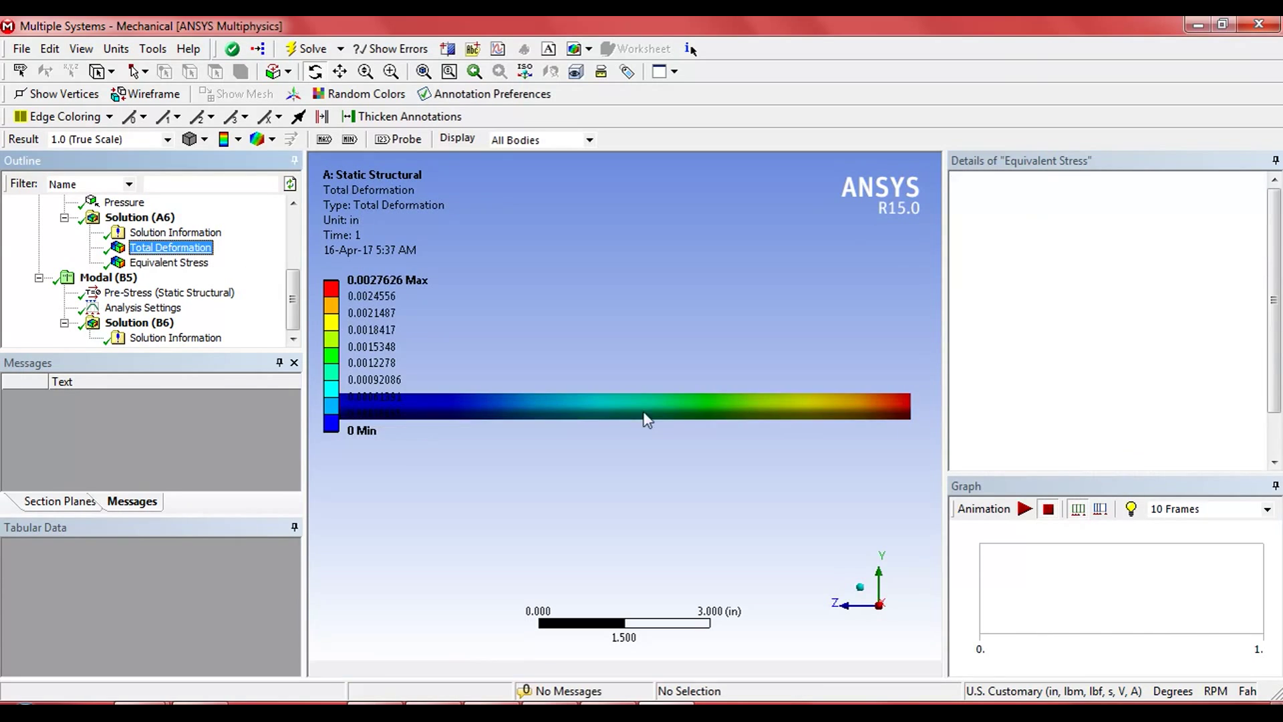
left_click(1024, 509)
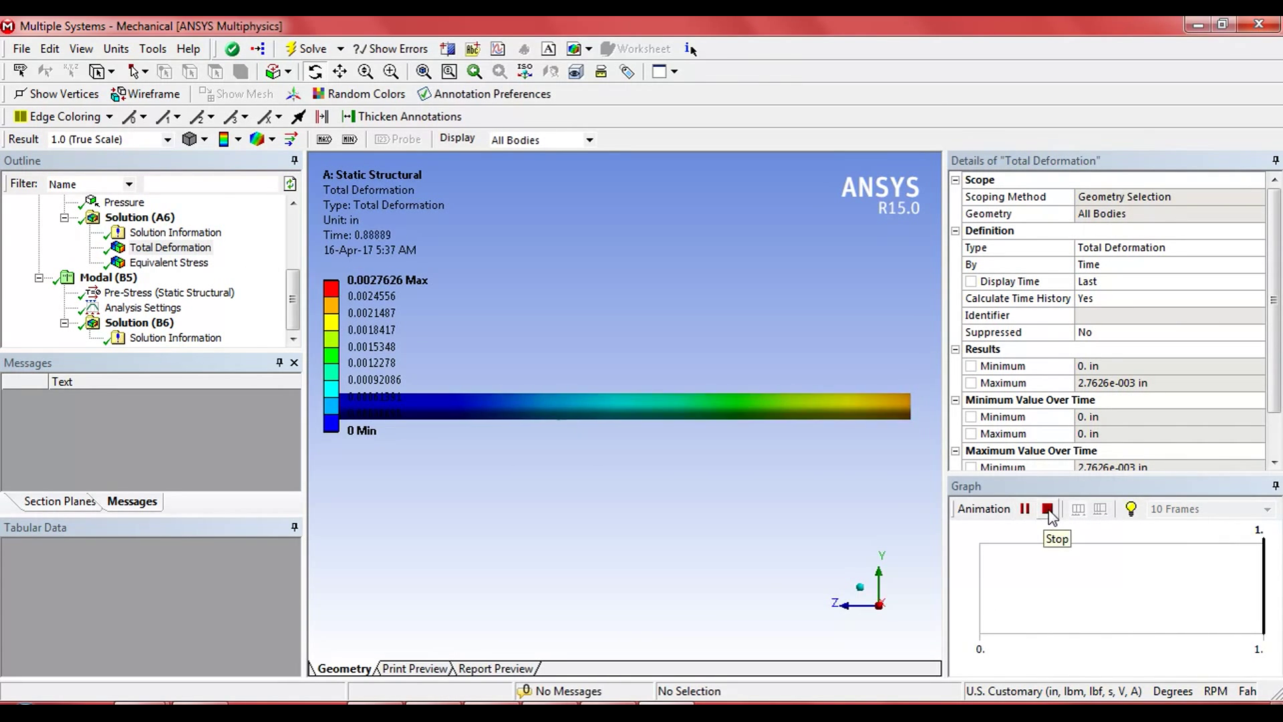
left_click(1046, 510)
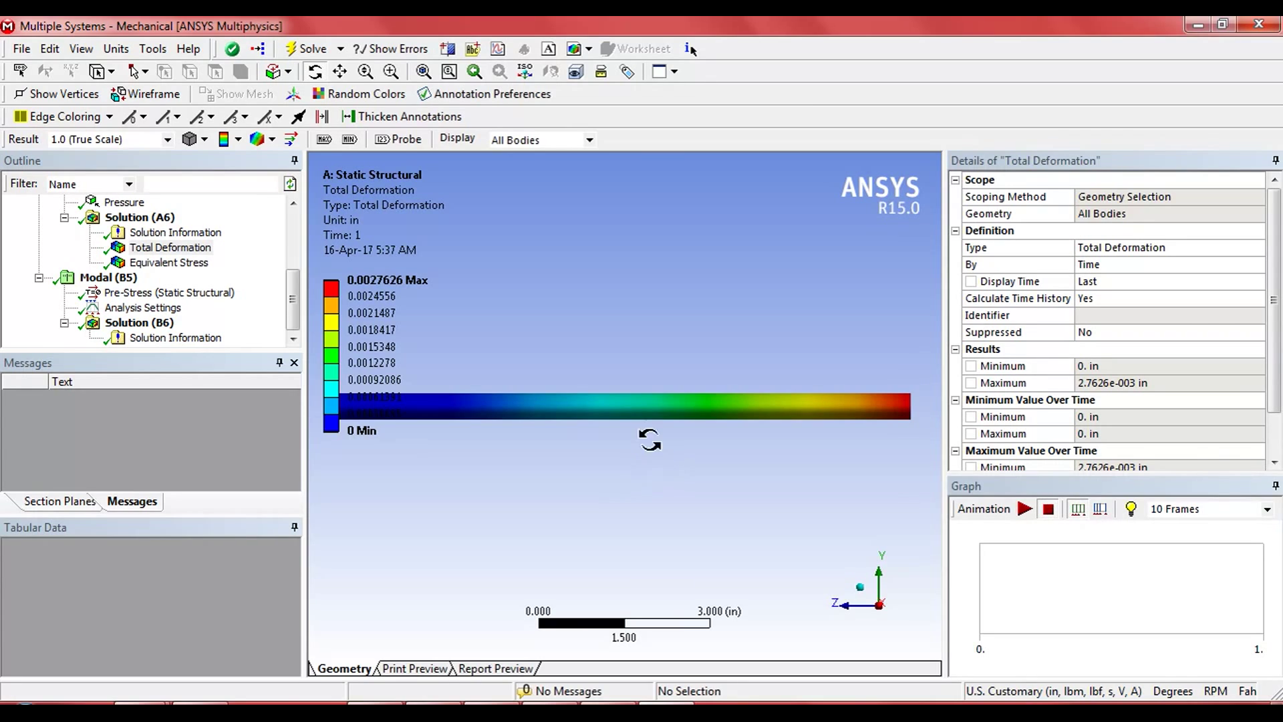
Step: Create mode shape results for all five frequencies of the Modal solution and evaluate them
left_click(175, 338)
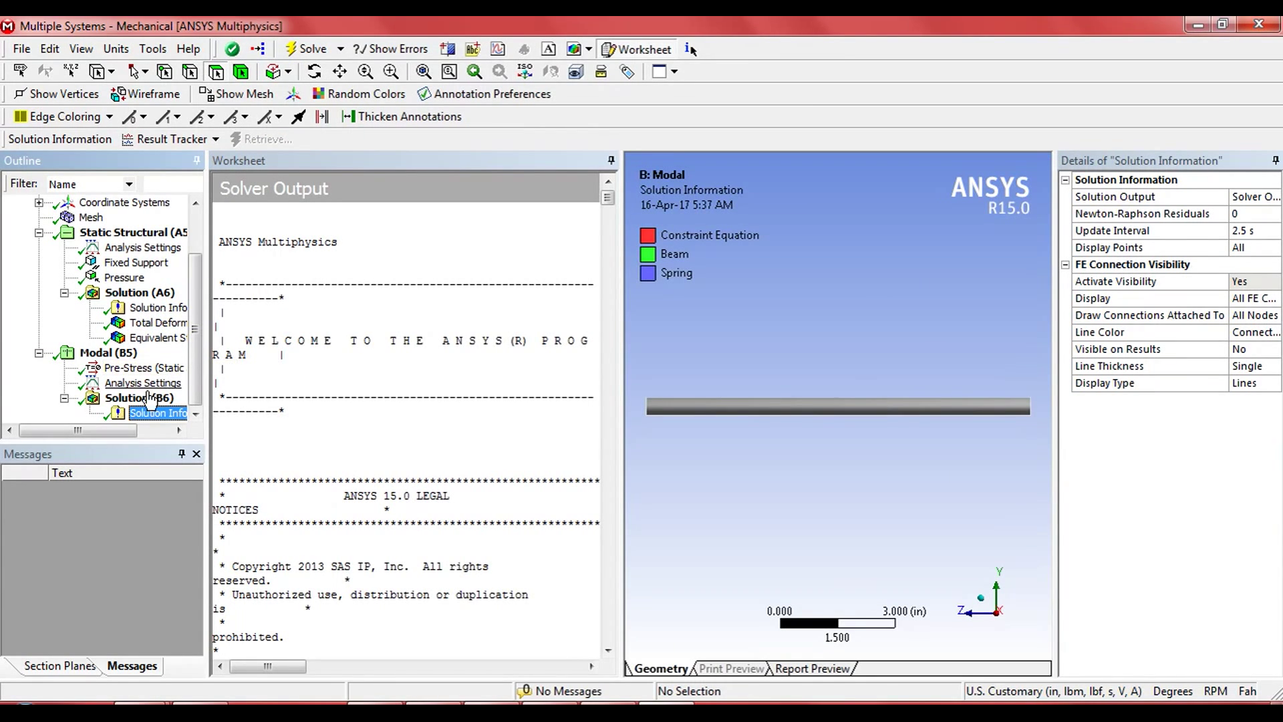
left_click(137, 399)
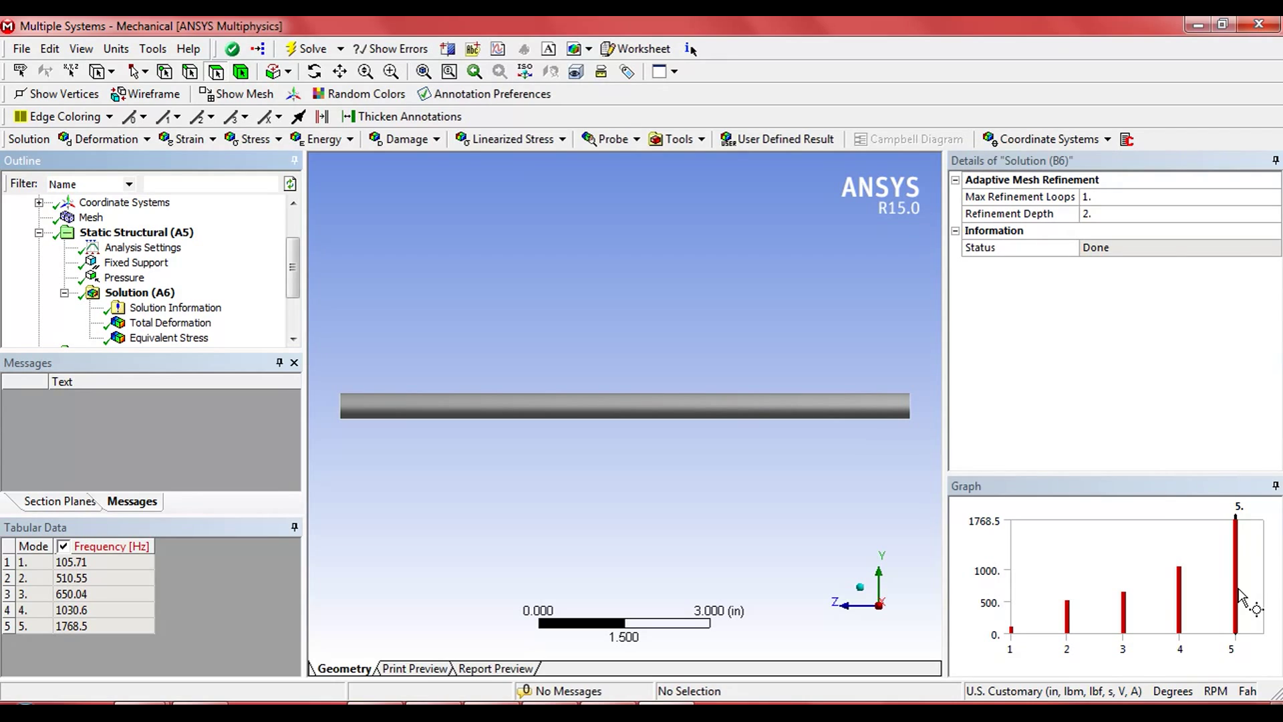
left_click(79, 562)
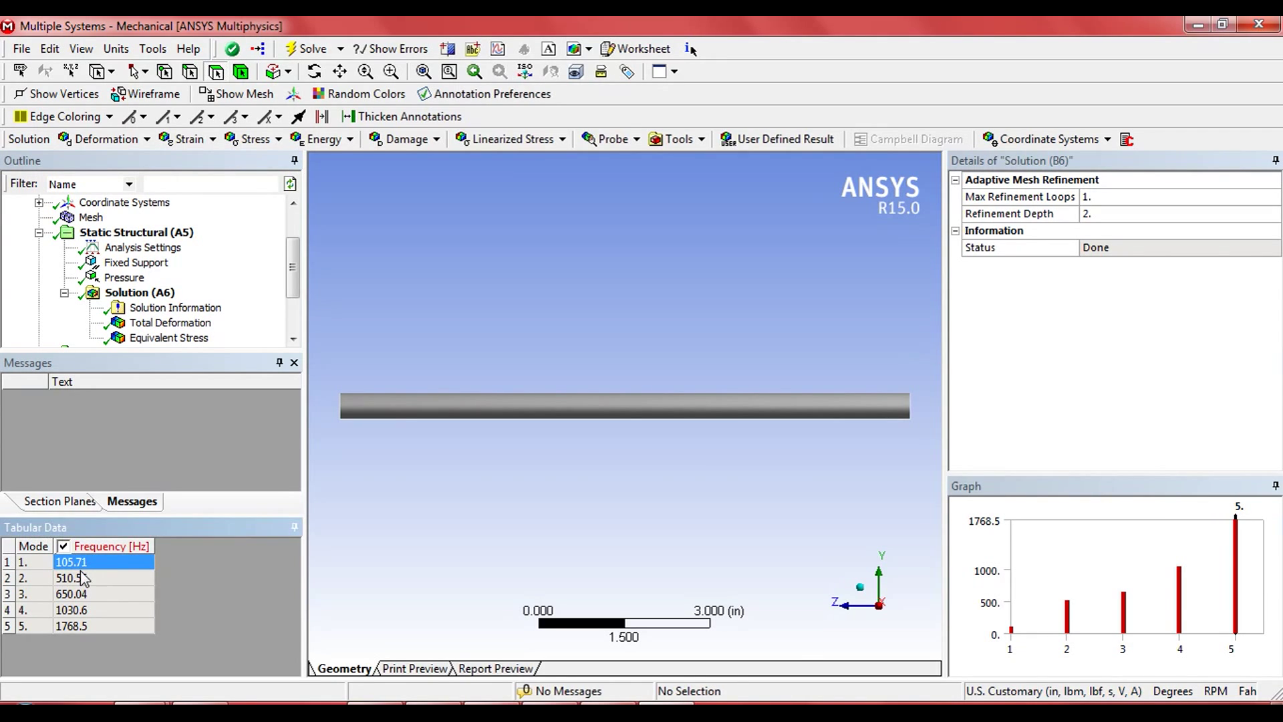
left_click_drag(80, 581, 79, 632)
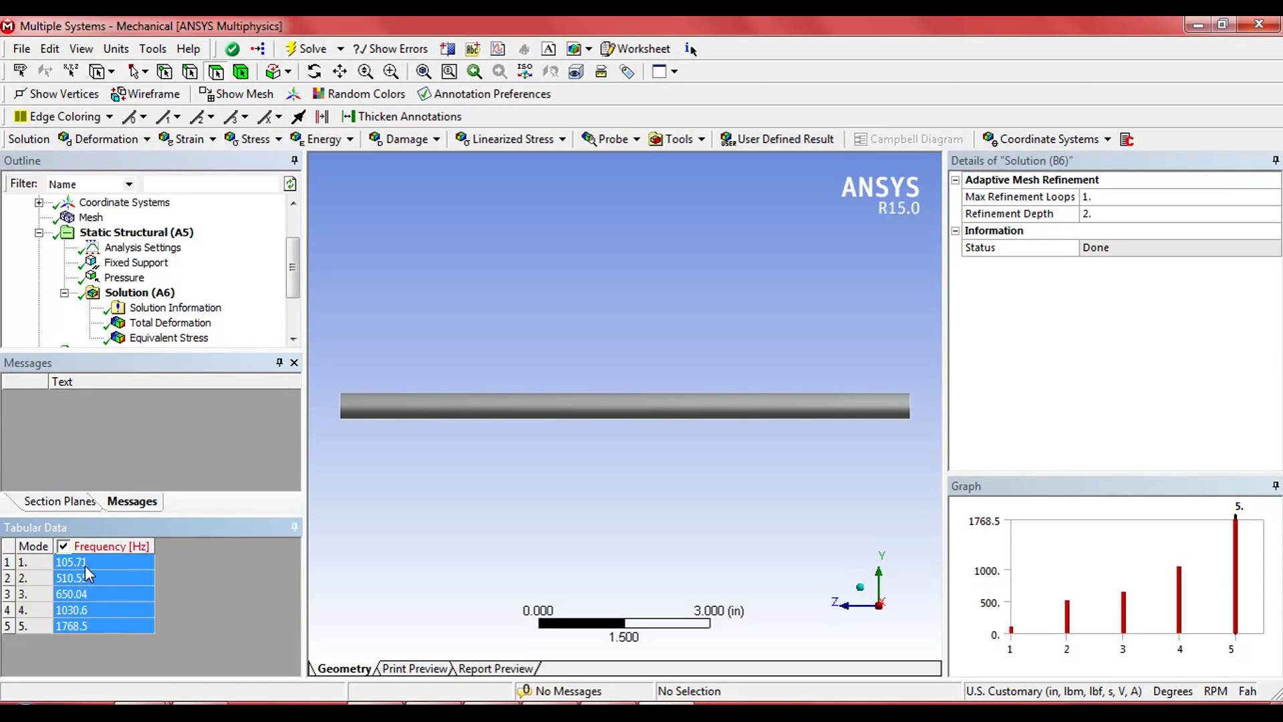
right_click(87, 567)
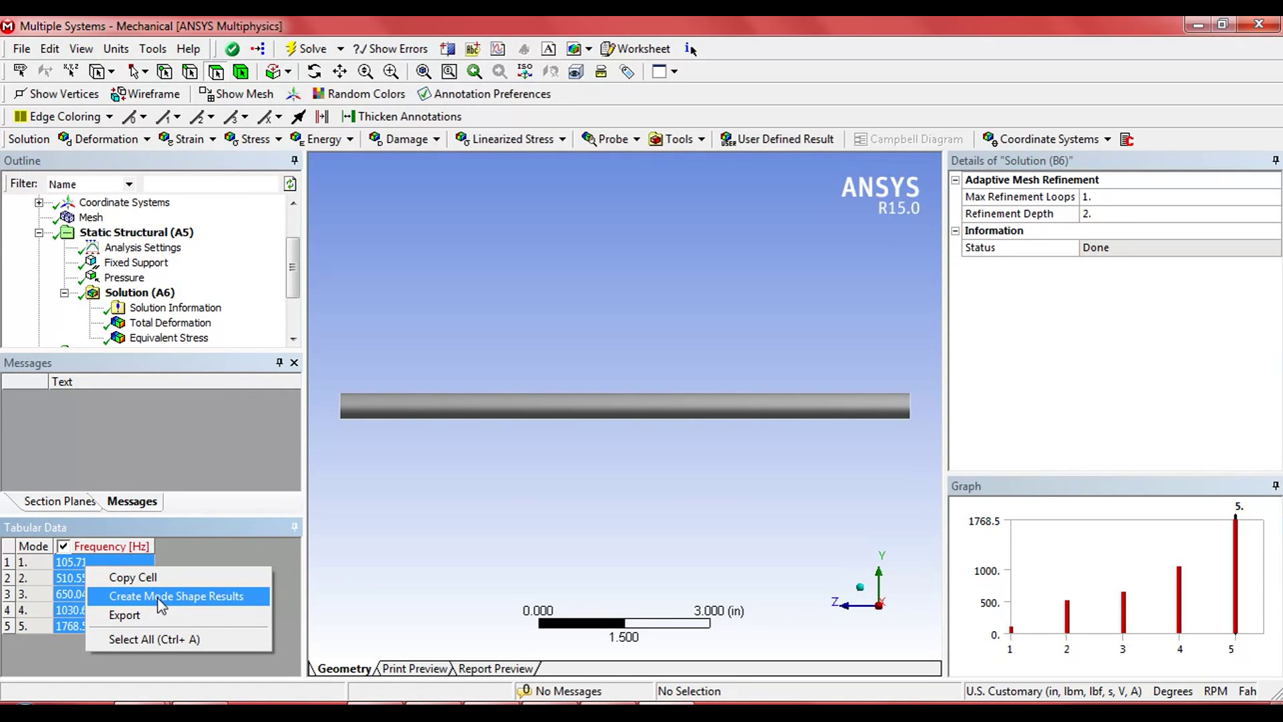
left_click(160, 597)
left_click(296, 326)
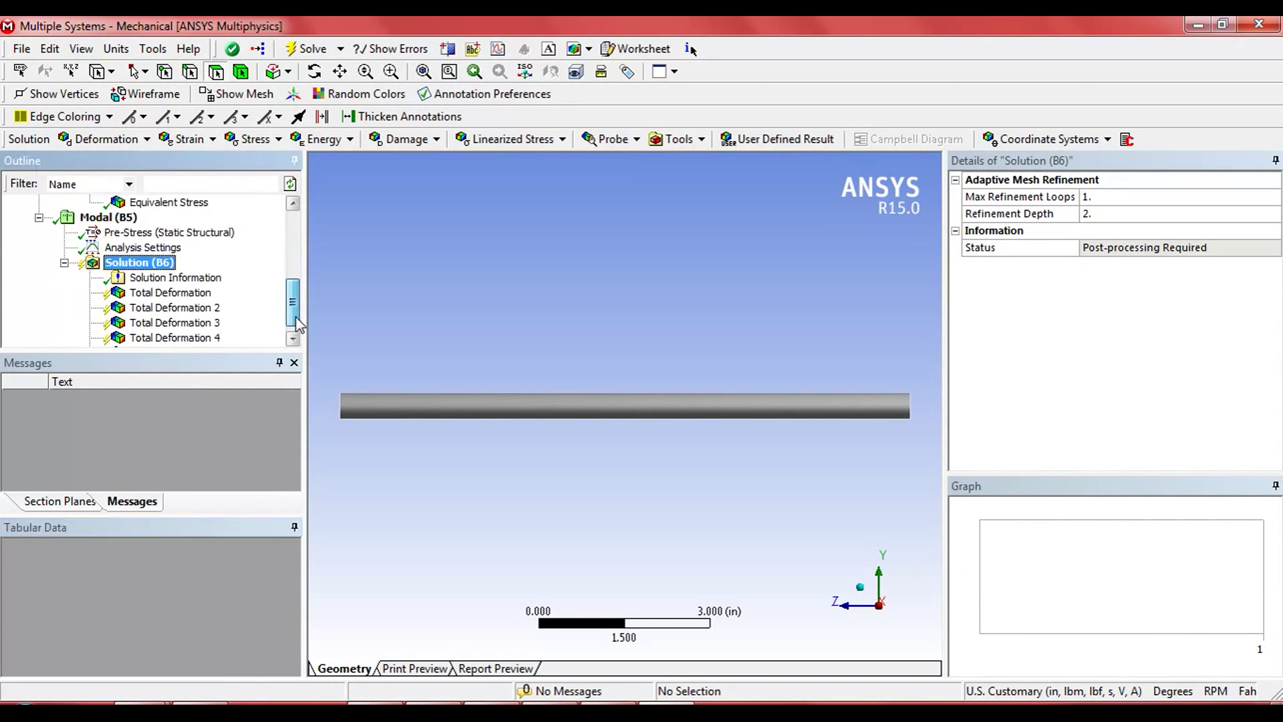
left_click_drag(296, 325, 296, 328)
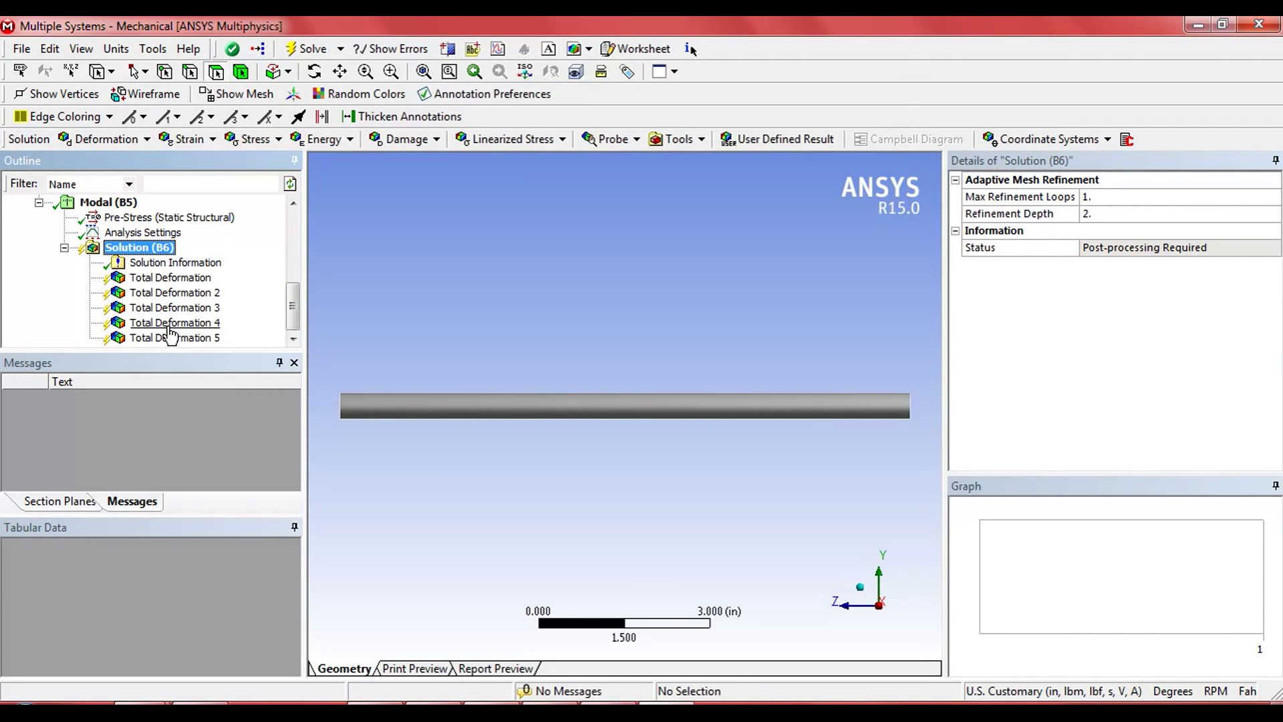
left_click(408, 321)
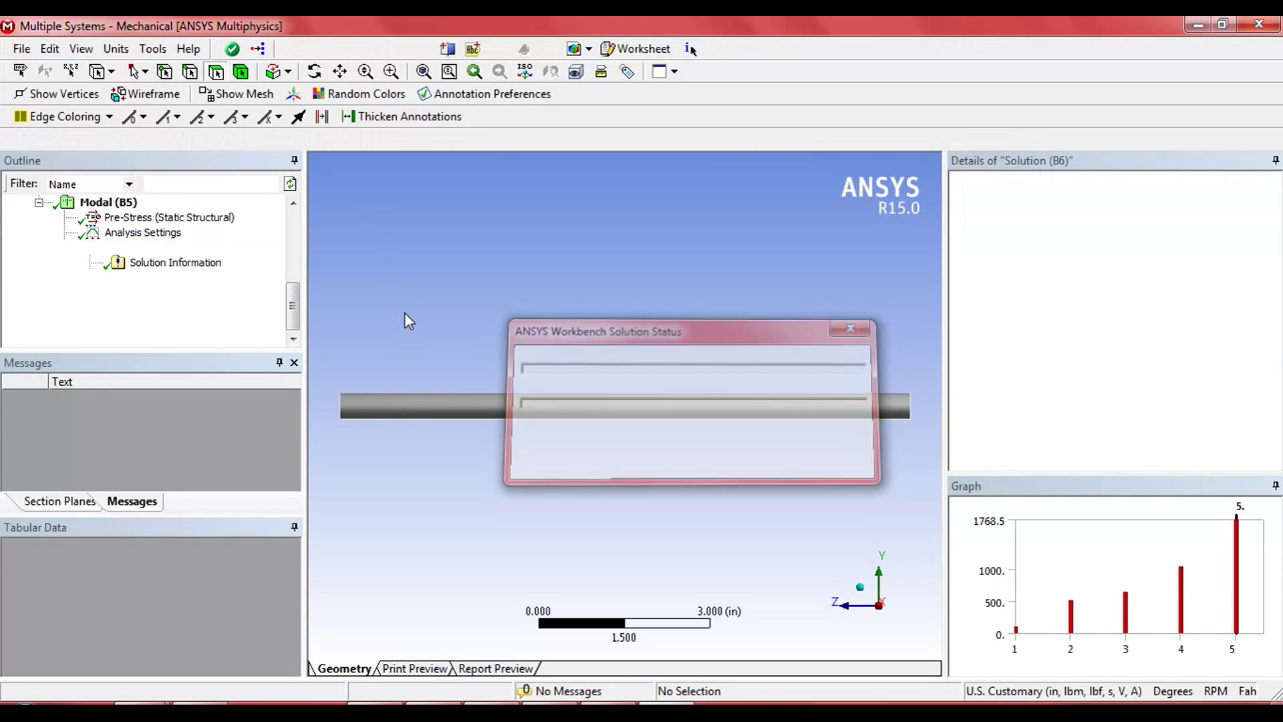
Step: Show the Total Deformation result of mode 1 and animate the wing's mode shape
left_click(203, 281)
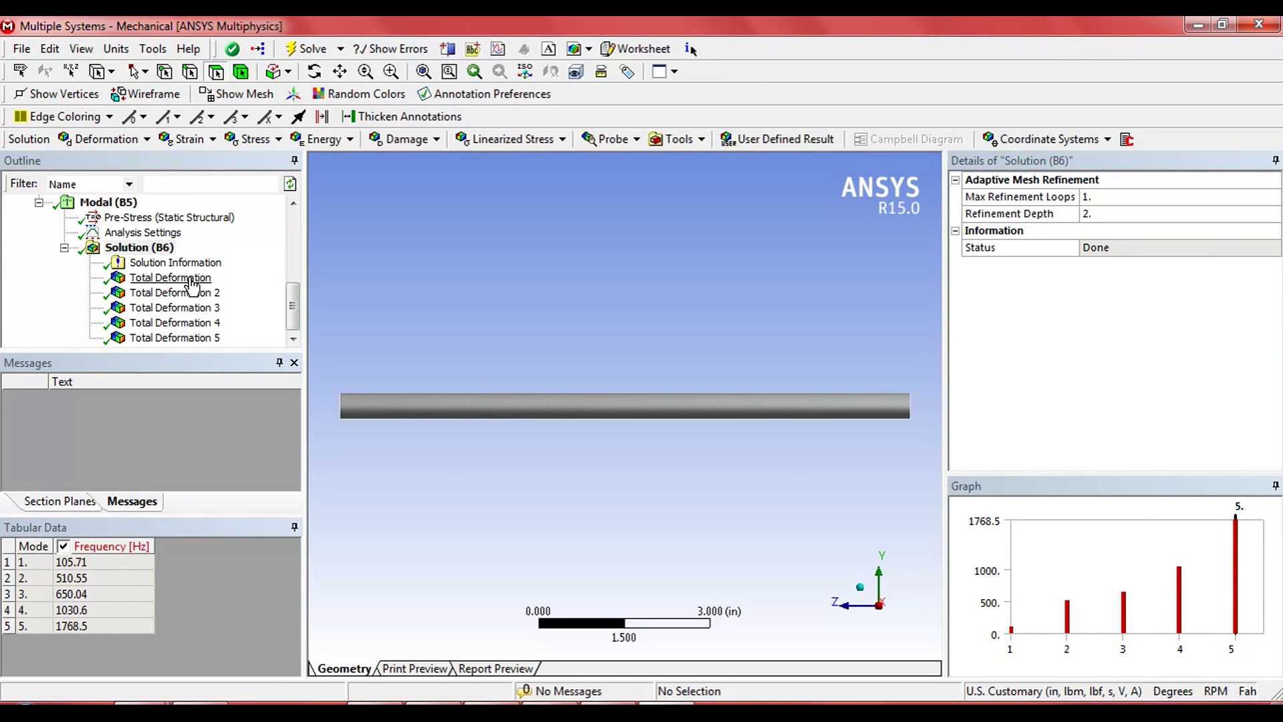
scroll(664, 415, "down", 10)
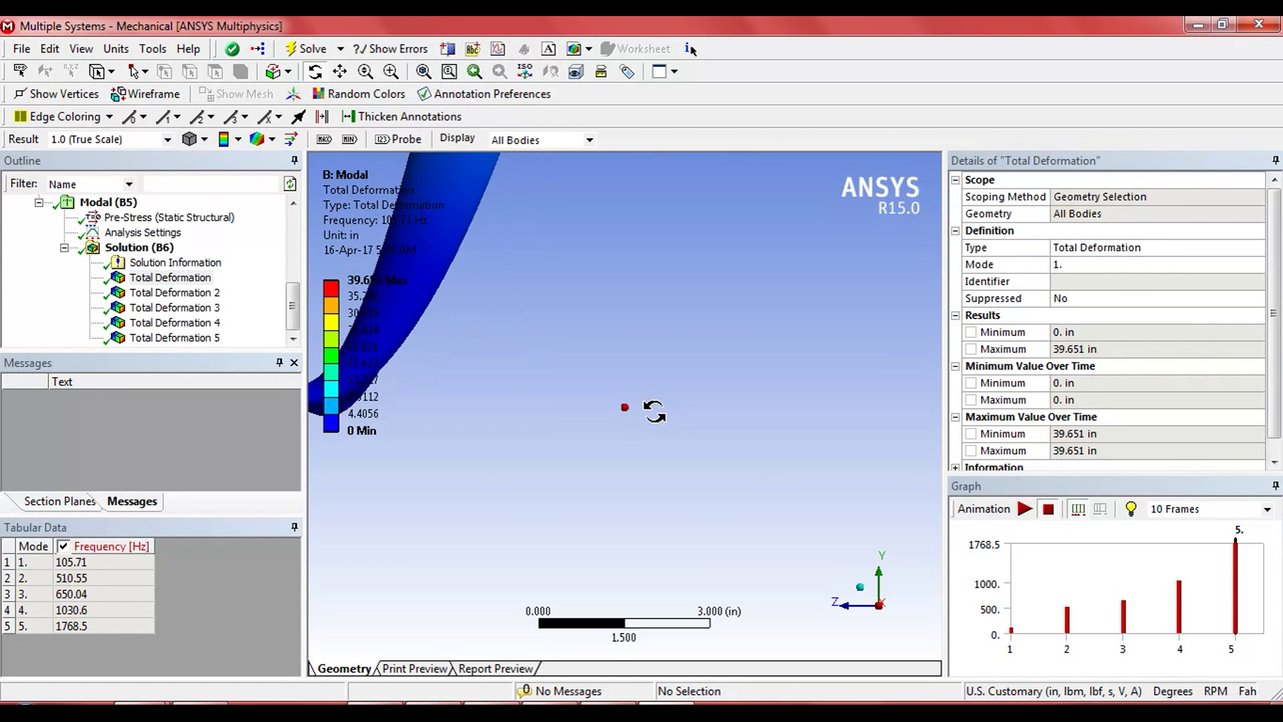
scroll(631, 379, "down", 4)
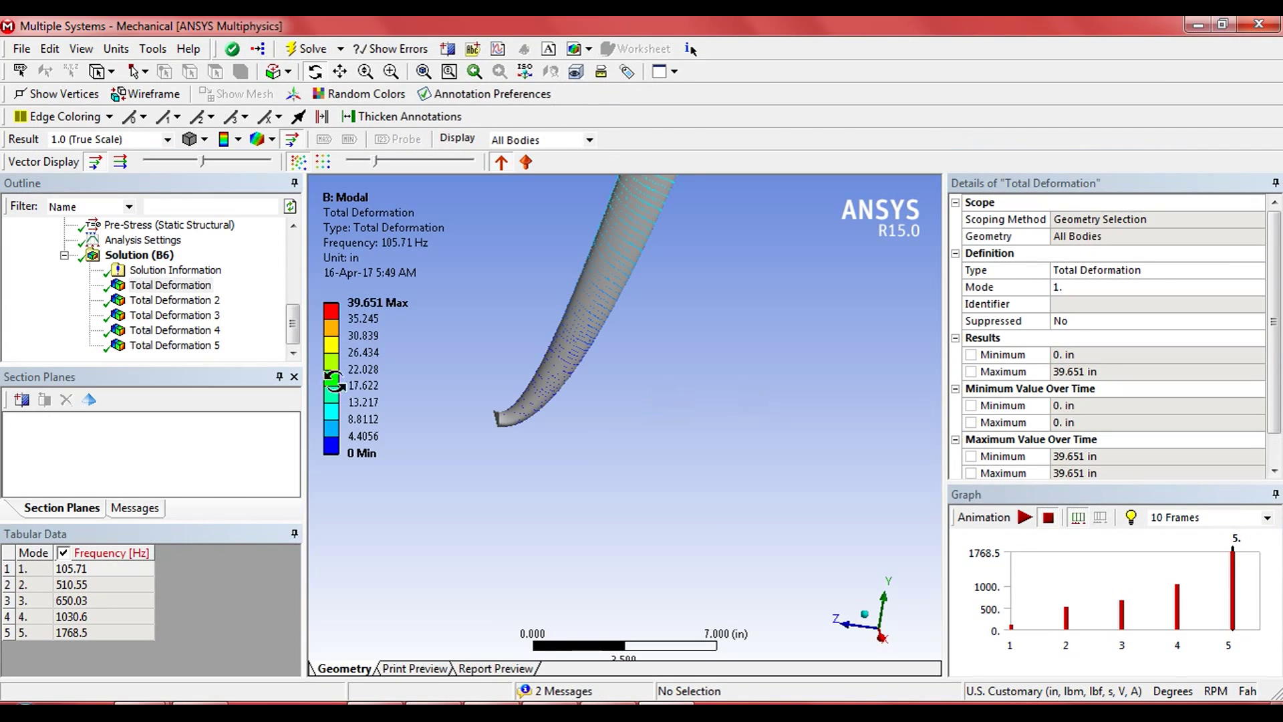
left_click(203, 286)
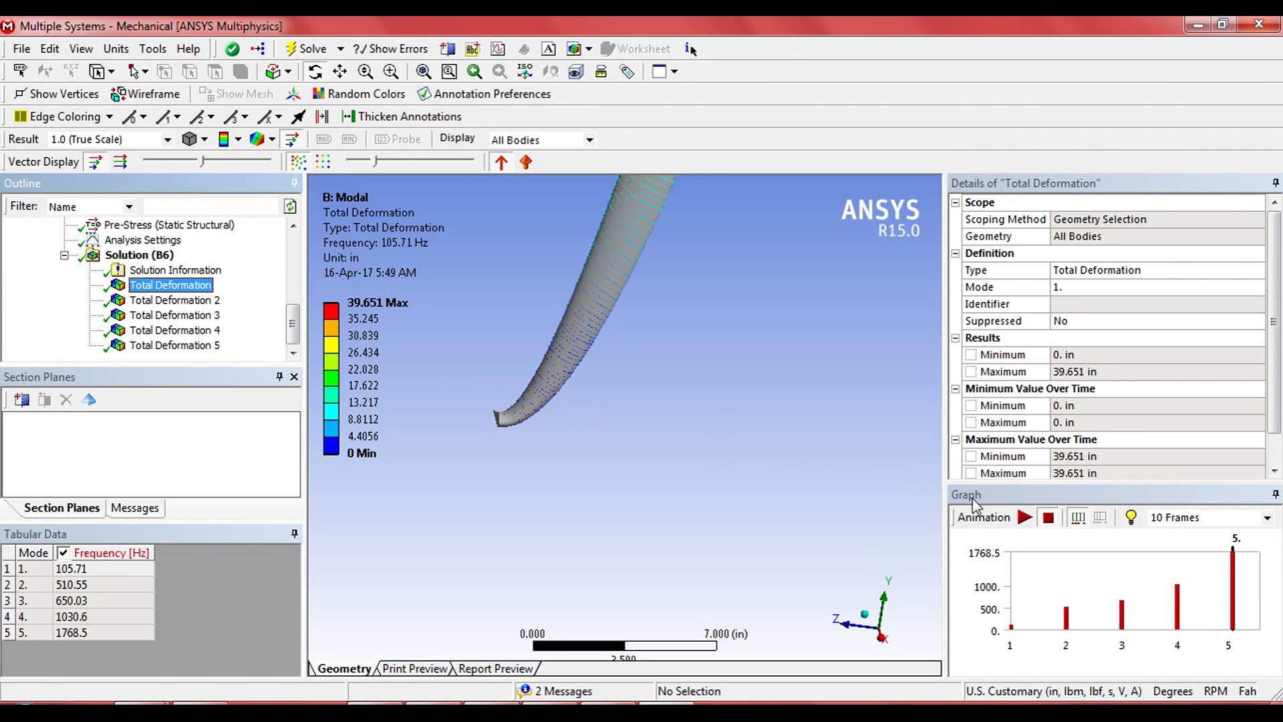
left_click(1024, 517)
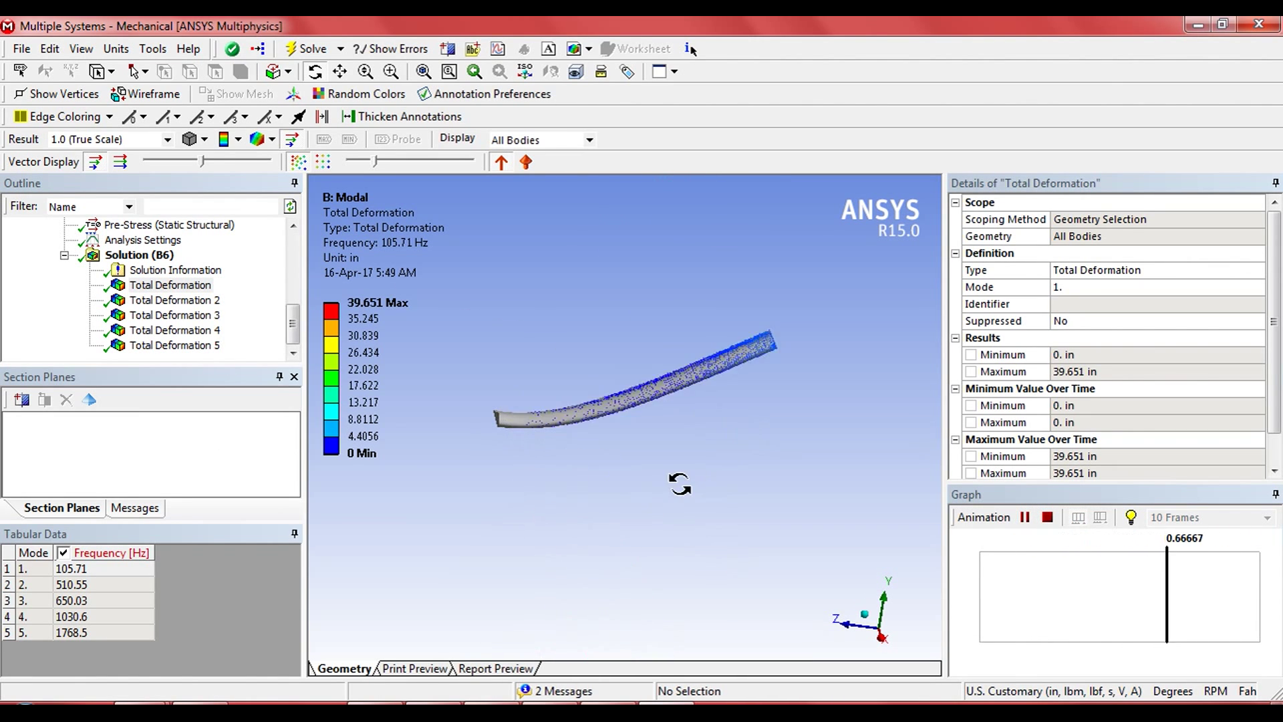
left_click(1046, 518)
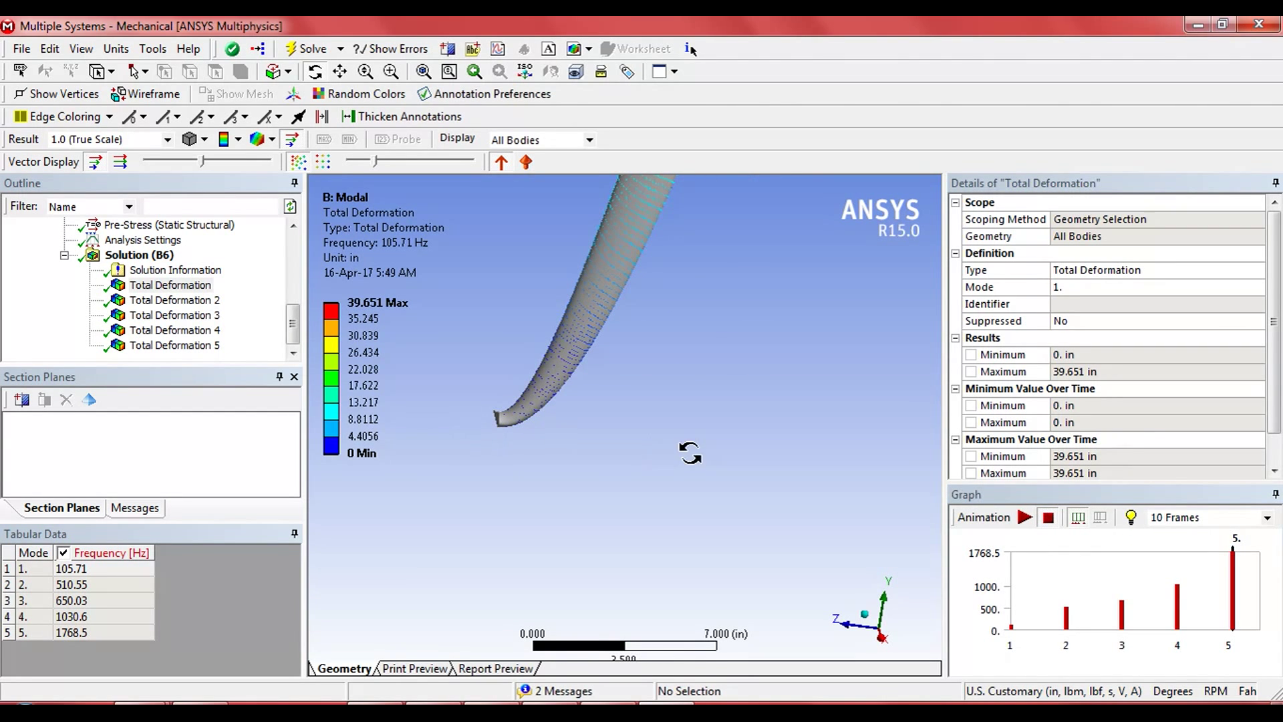
Step: Set the deformation vector length scale to 10 and compare the grid-aligned display with the element-aligned one
scroll(581, 414, "down", 2)
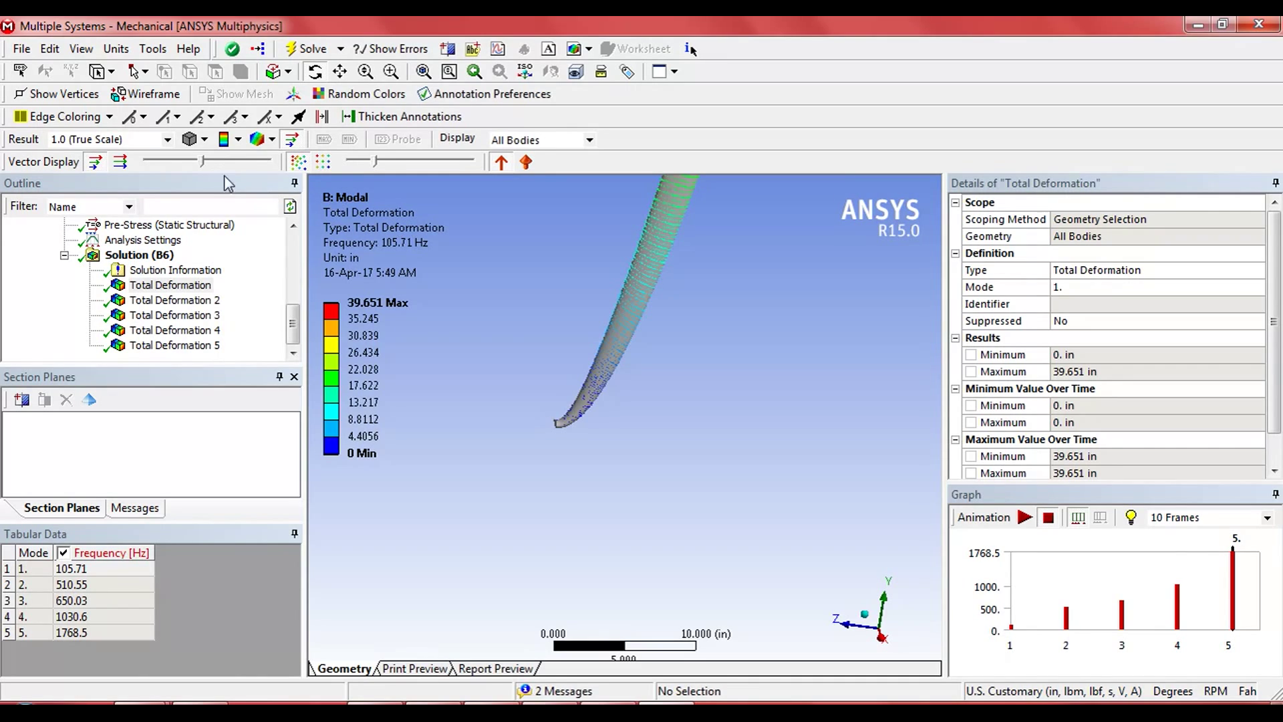
left_click_drag(200, 163, 278, 163)
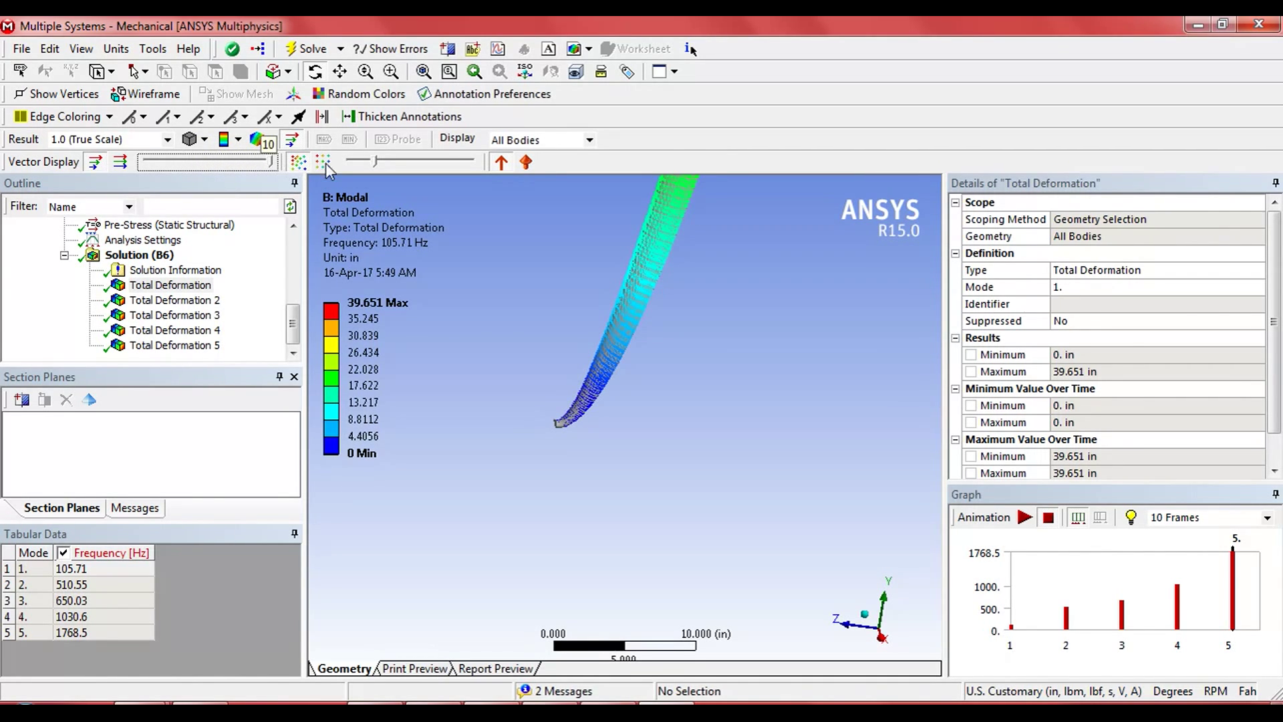
left_click(323, 163)
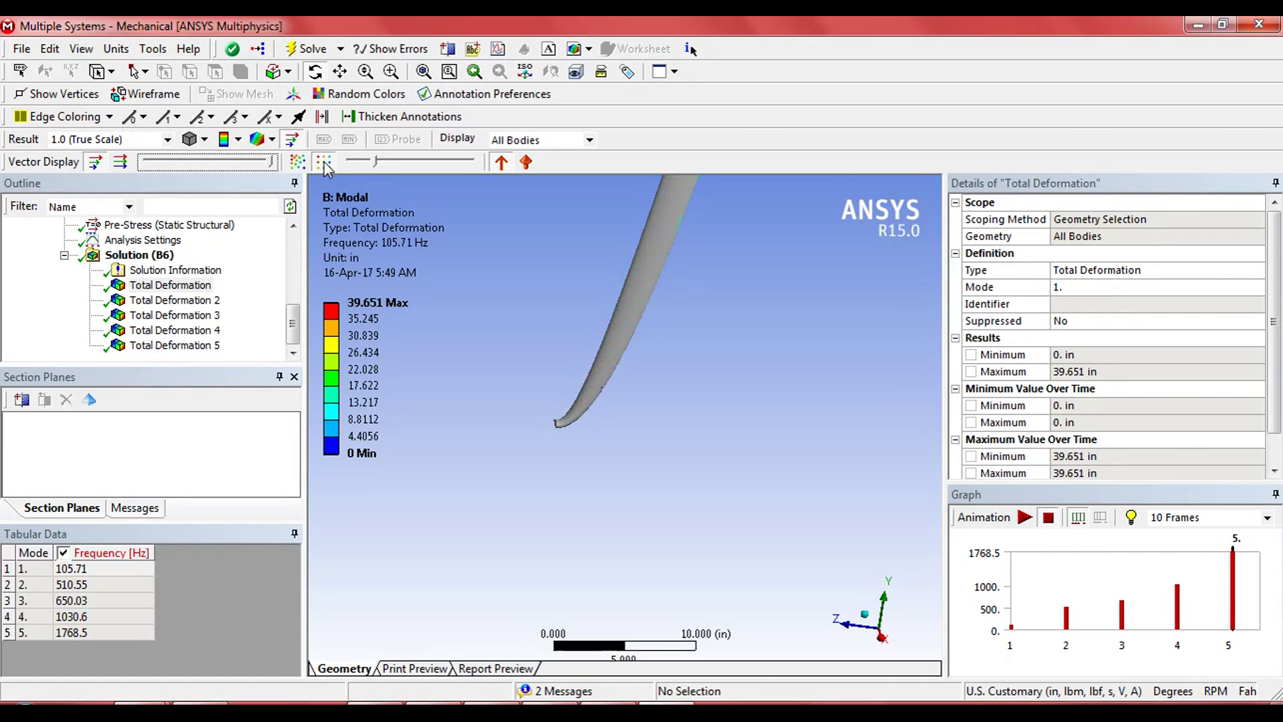
left_click(299, 161)
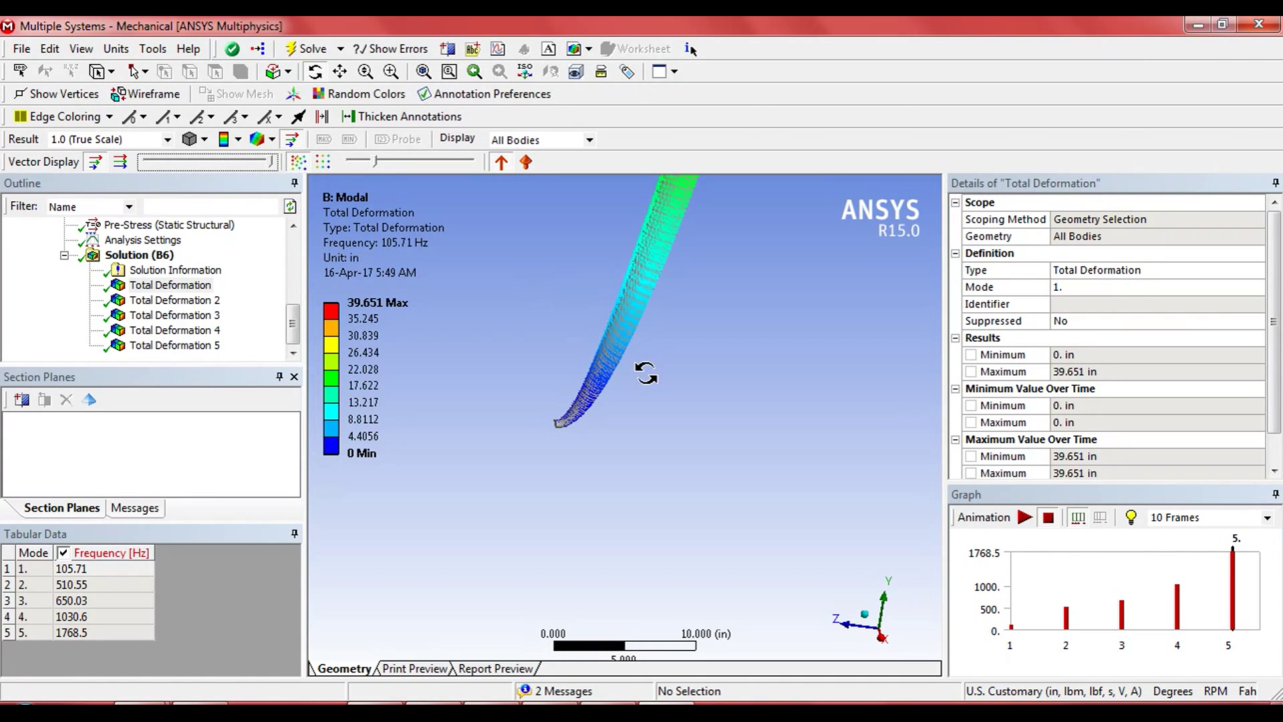
Step: Animate the mode 1 vector plot with the whole wing fitted in view, and inspect the vectors along it
left_click(424, 72)
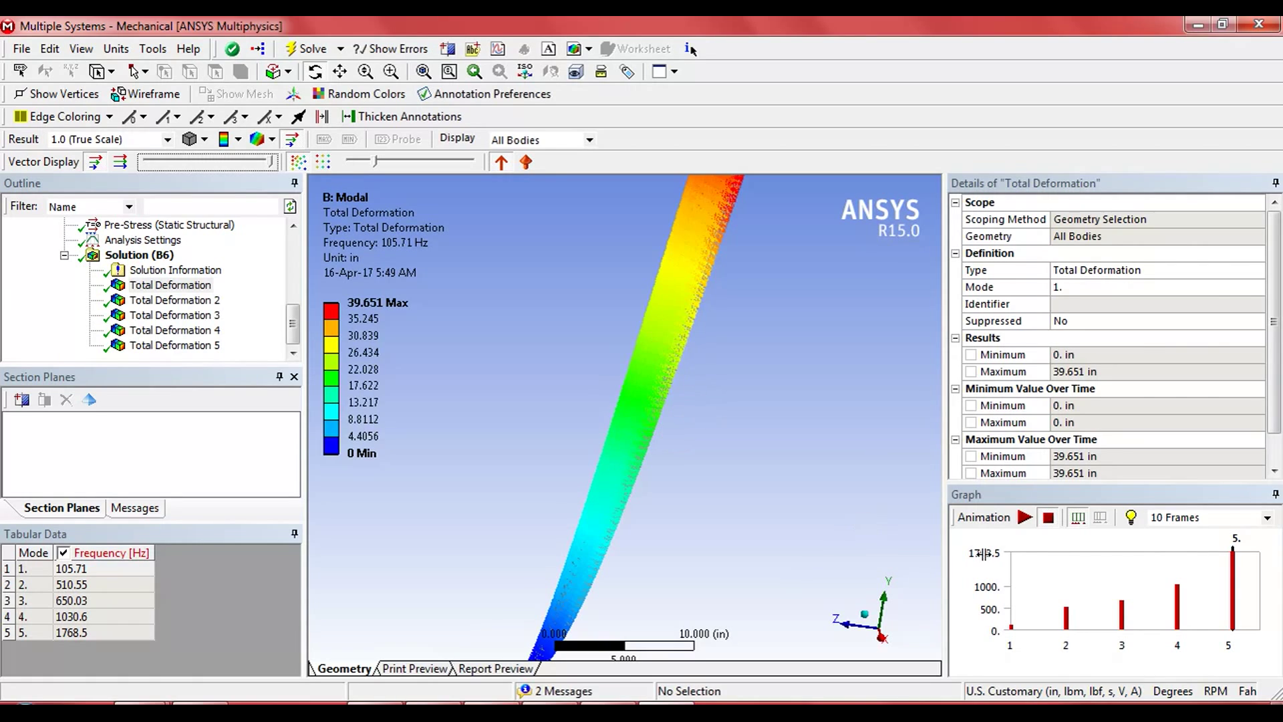
left_click(1023, 517)
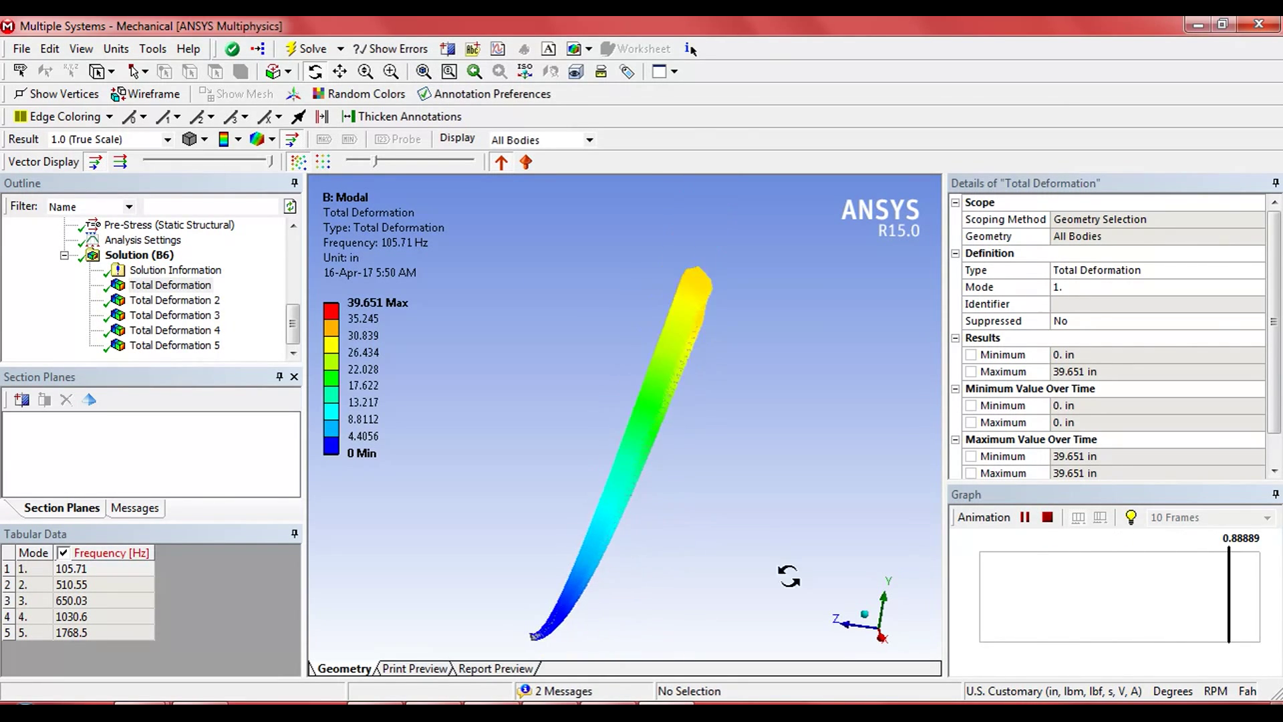
left_click(1046, 519)
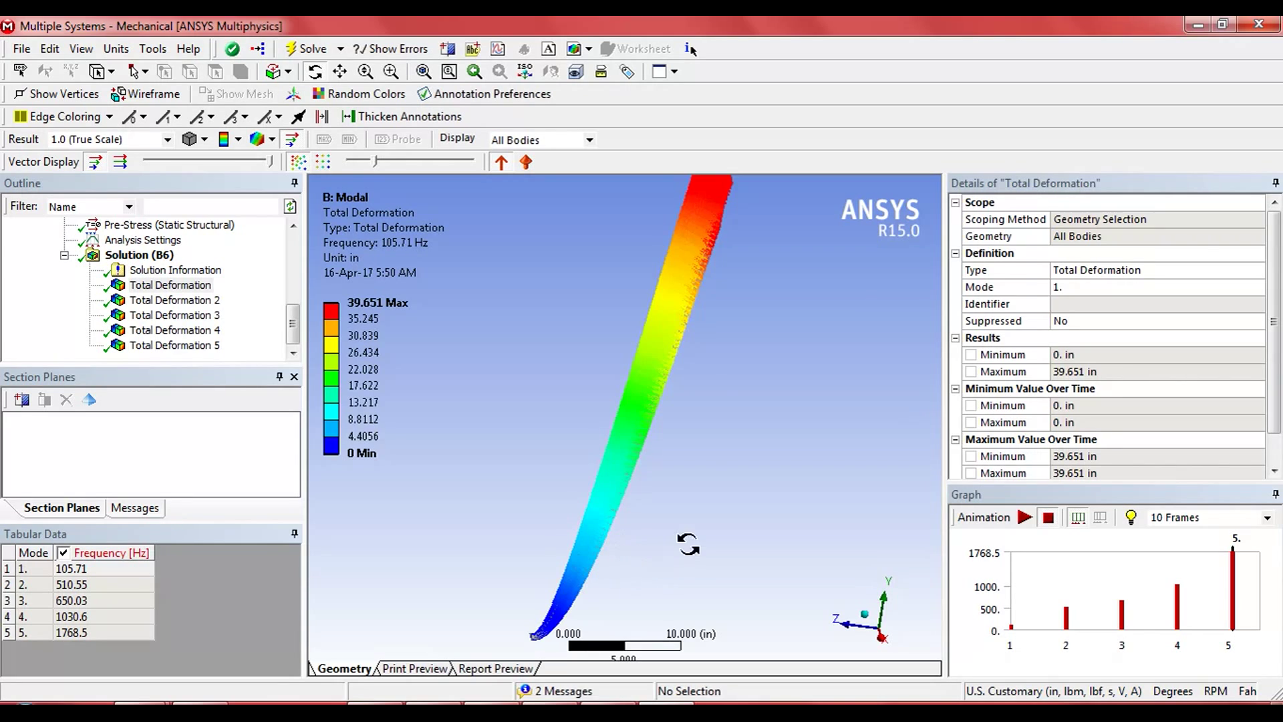
scroll(676, 539, "down", 2)
scroll(675, 539, "down", 1)
scroll(674, 538, "up", 2)
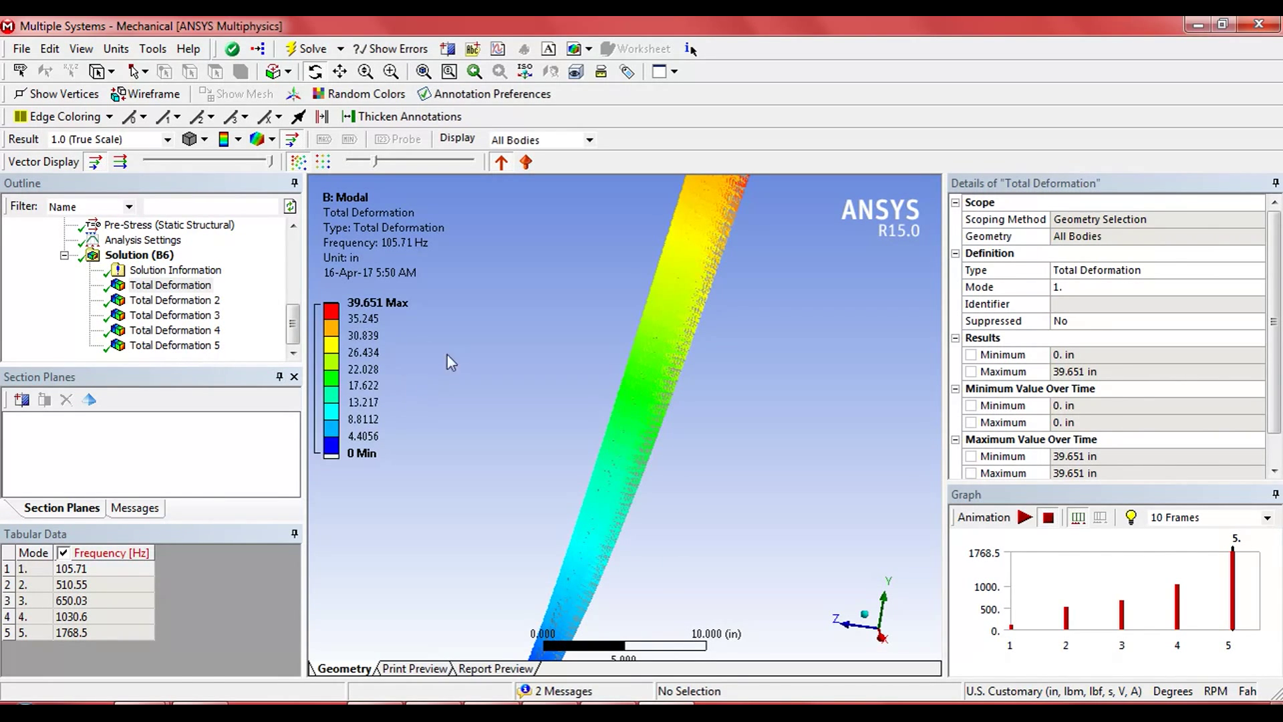
Step: Choose smooth contours for the mode 1 result and shorten its deformation vectors to a length scale of 2
left_click(238, 139)
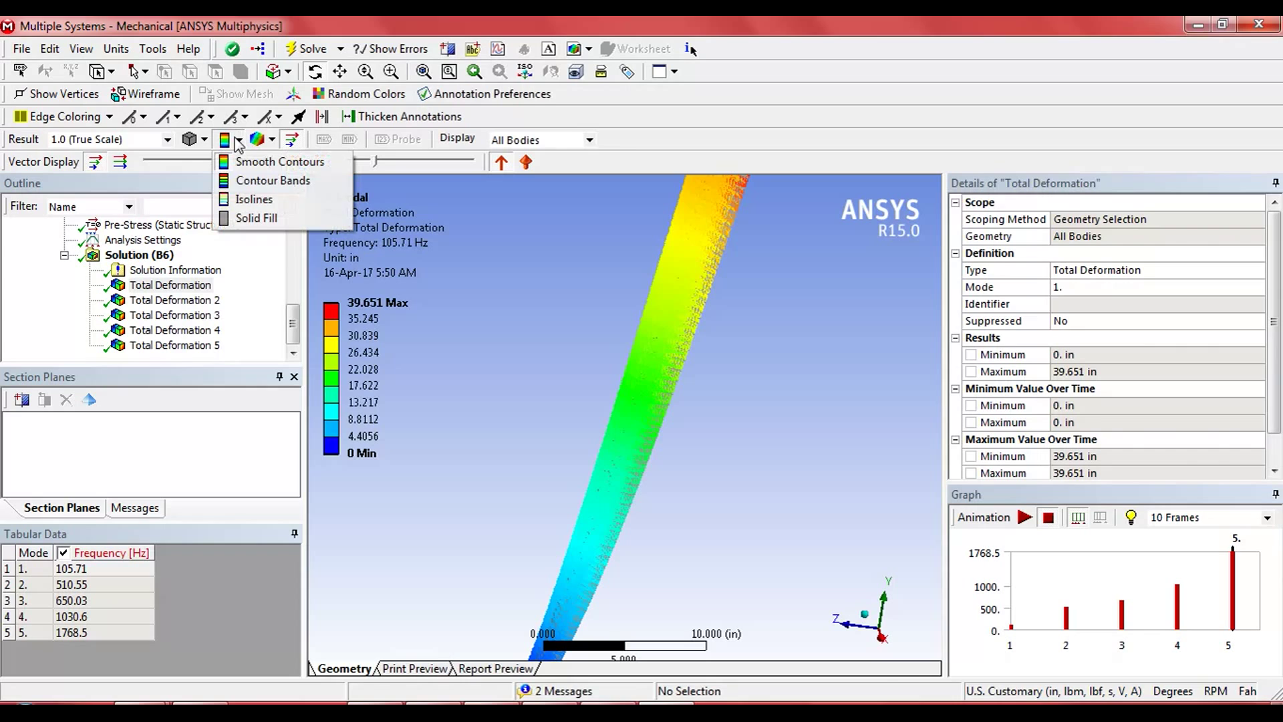
left_click(259, 163)
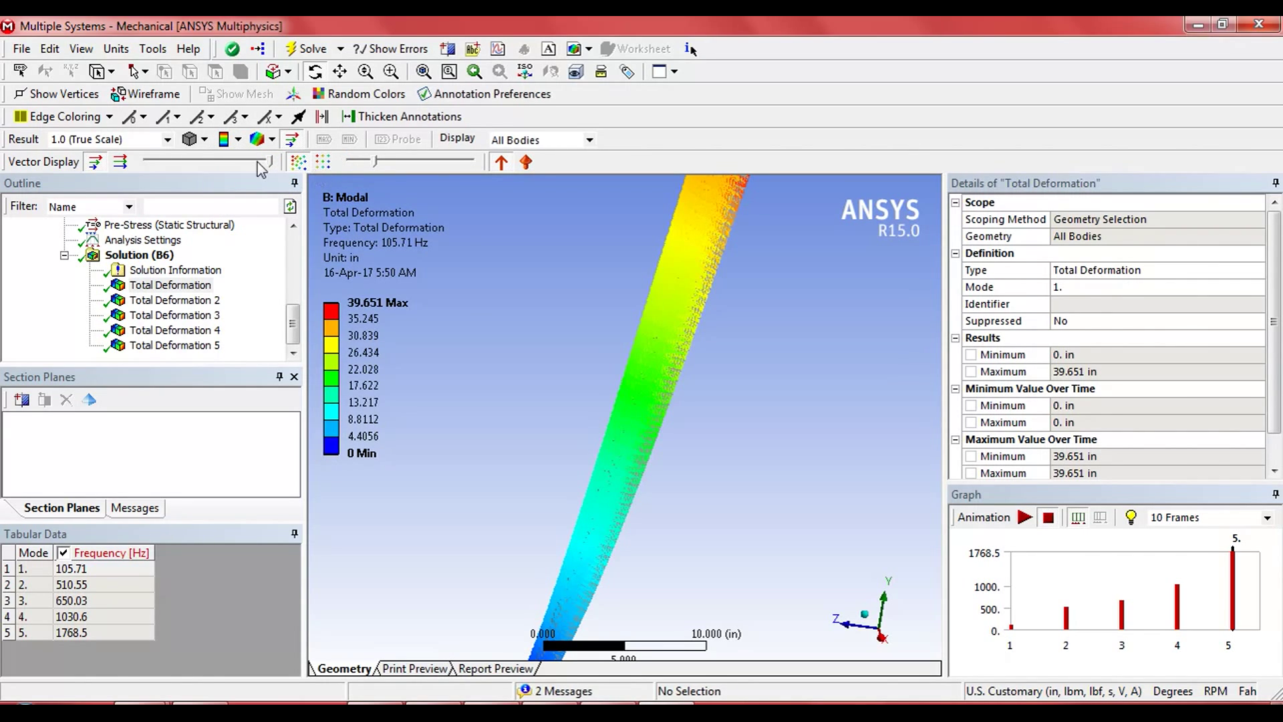
left_click_drag(267, 167, 147, 163)
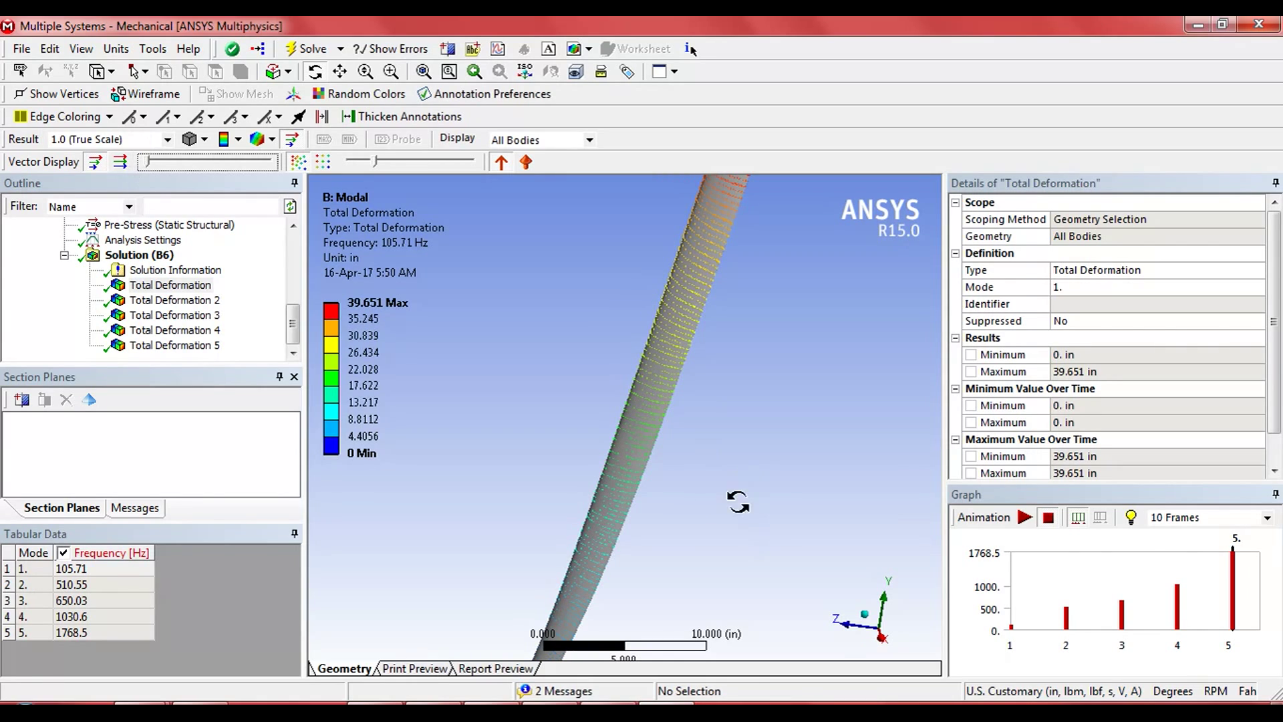
left_click_drag(679, 504, 574, 378)
scroll(573, 378, "up", 3)
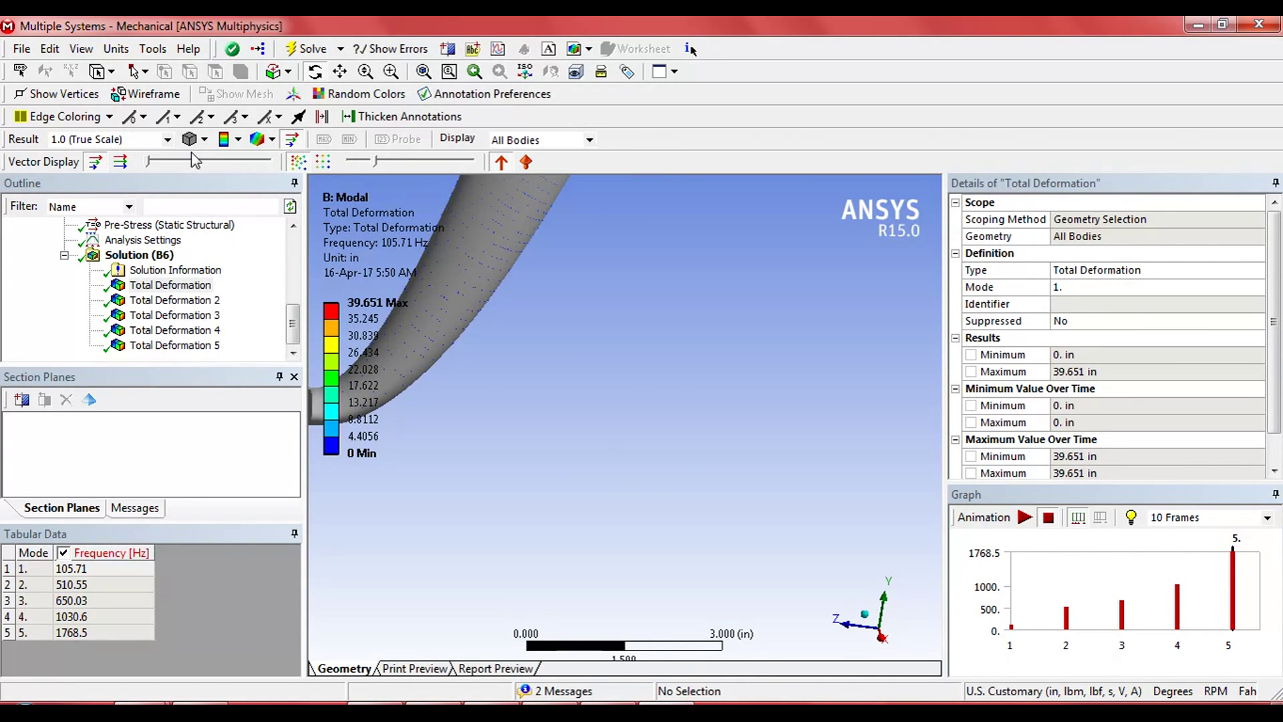
left_click(148, 162)
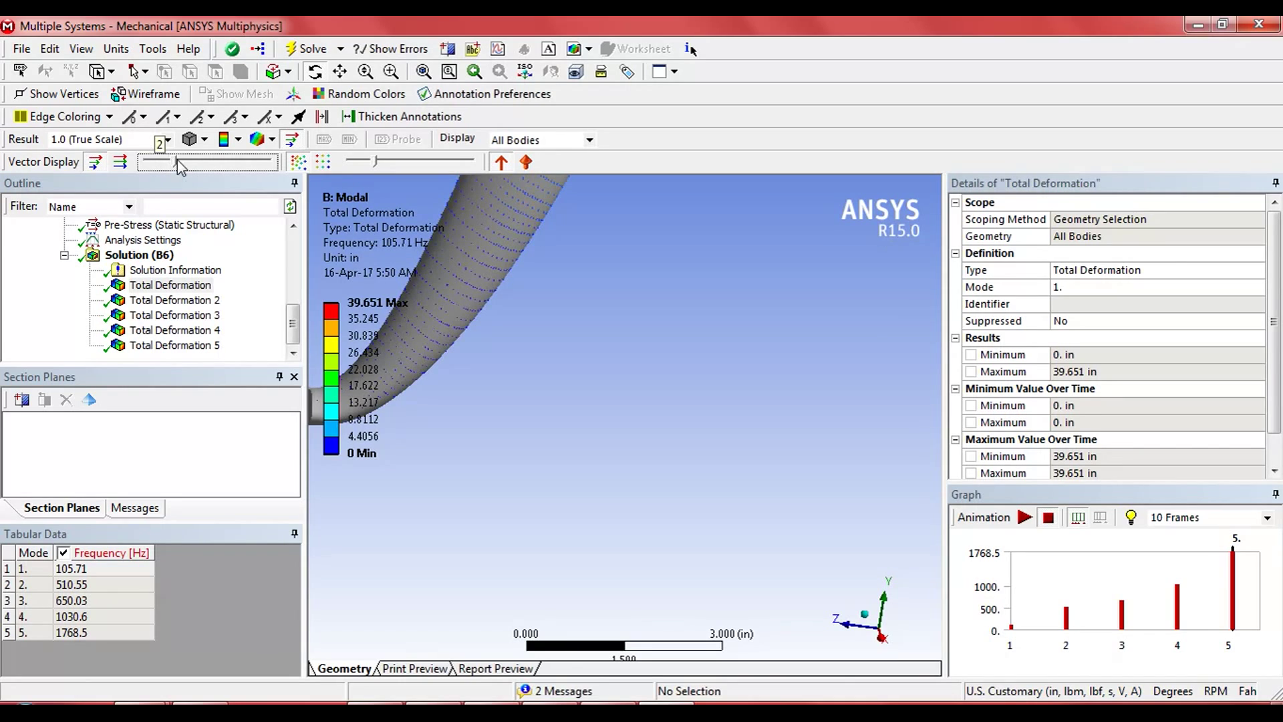
Step: Lengthen the mode 1 deformation vectors to the maximum scale and compare uniform with proportional vector lengths on the whole wing
left_click_drag(178, 161, 311, 157)
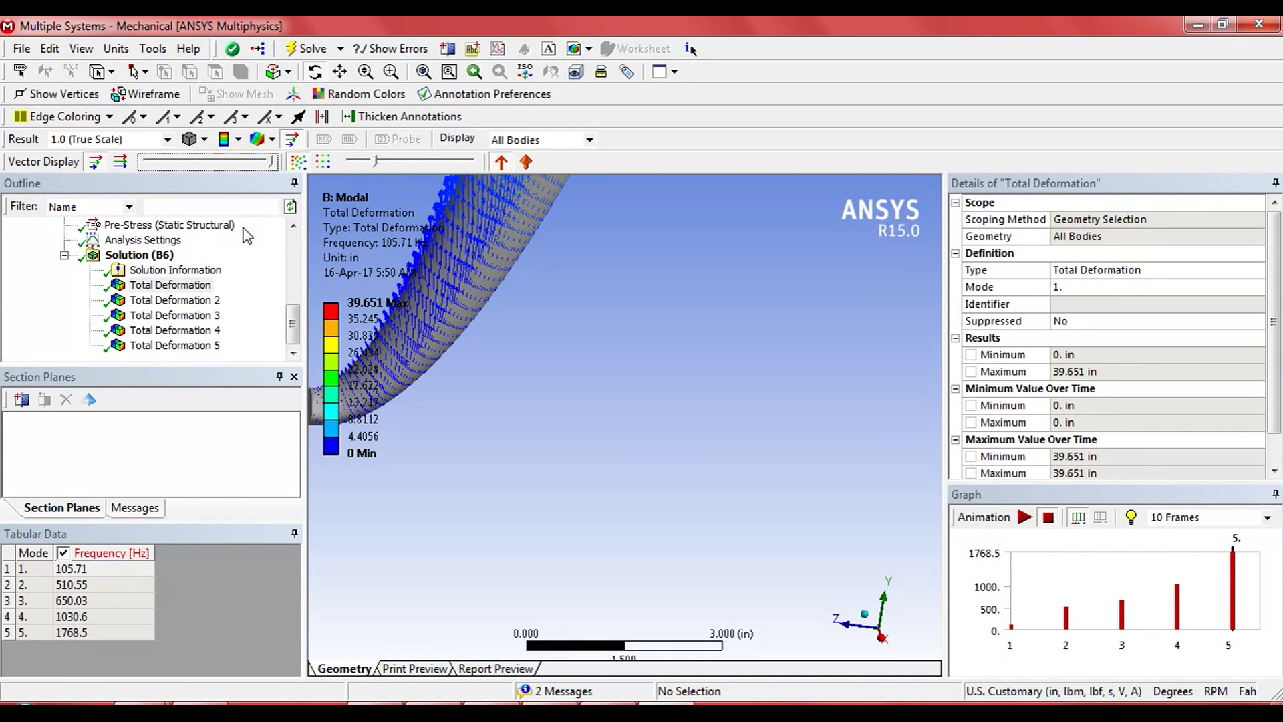
left_click(122, 163)
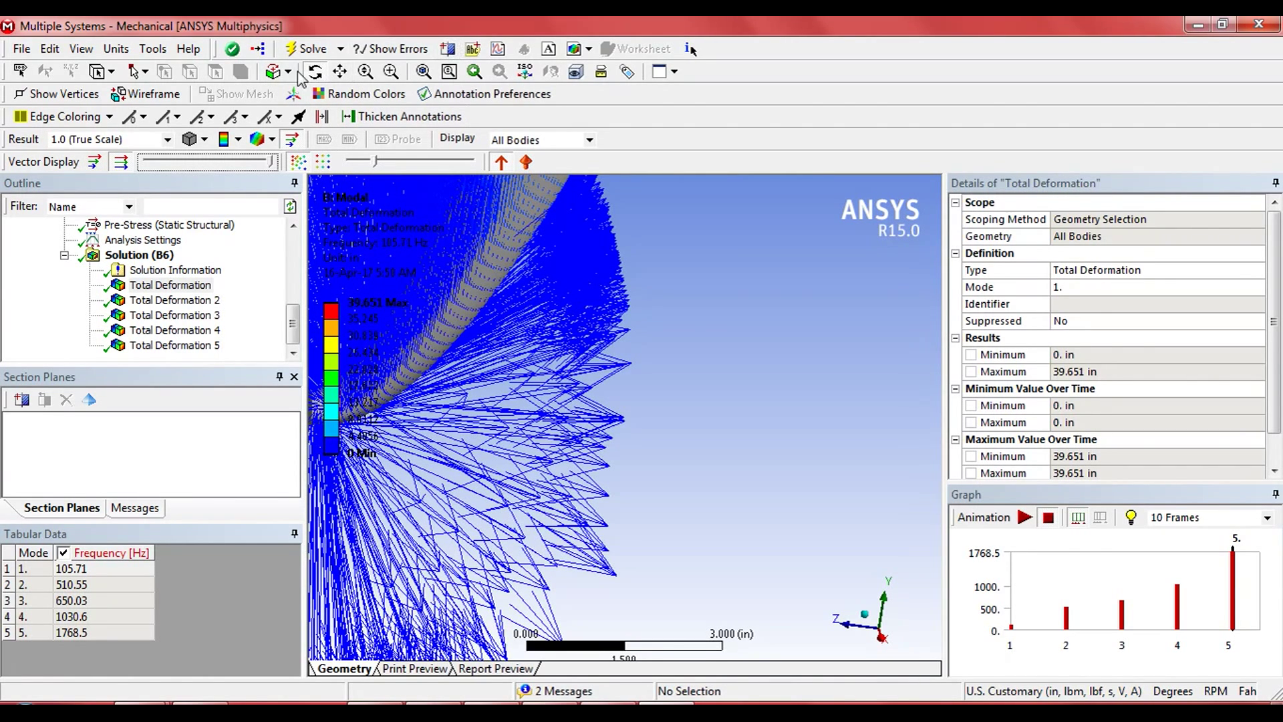
left_click(422, 72)
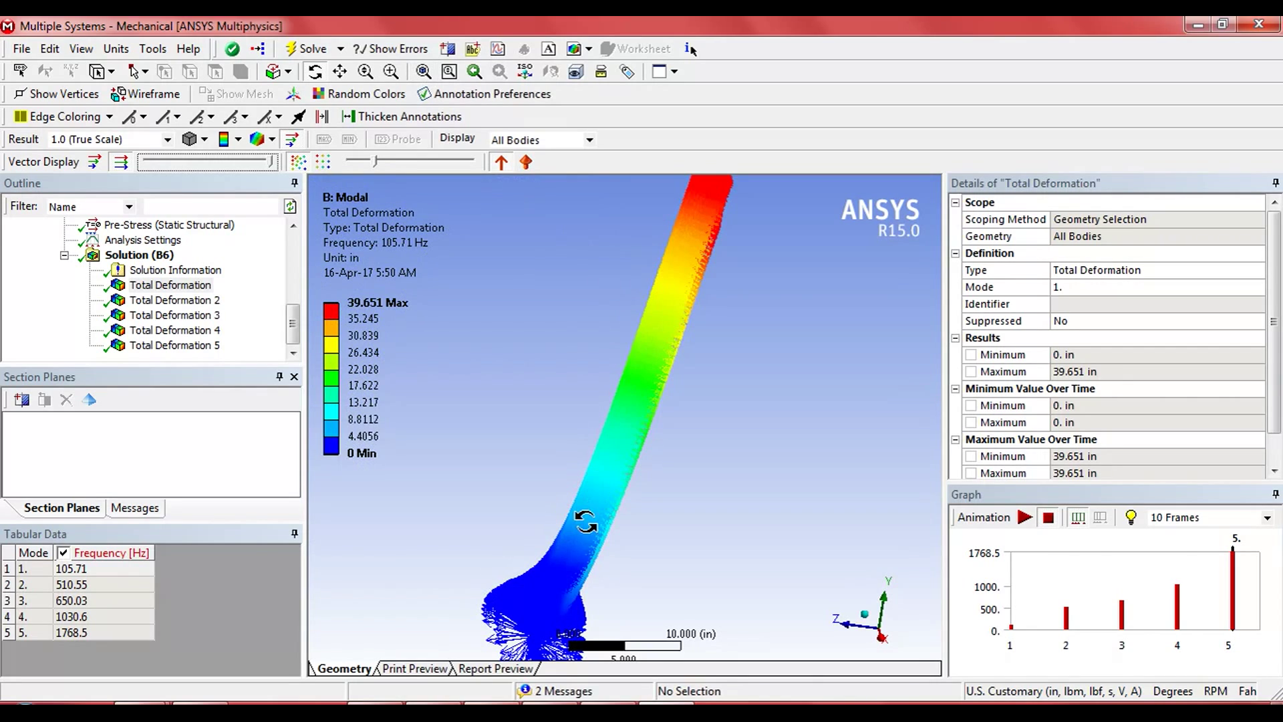
left_click(95, 162)
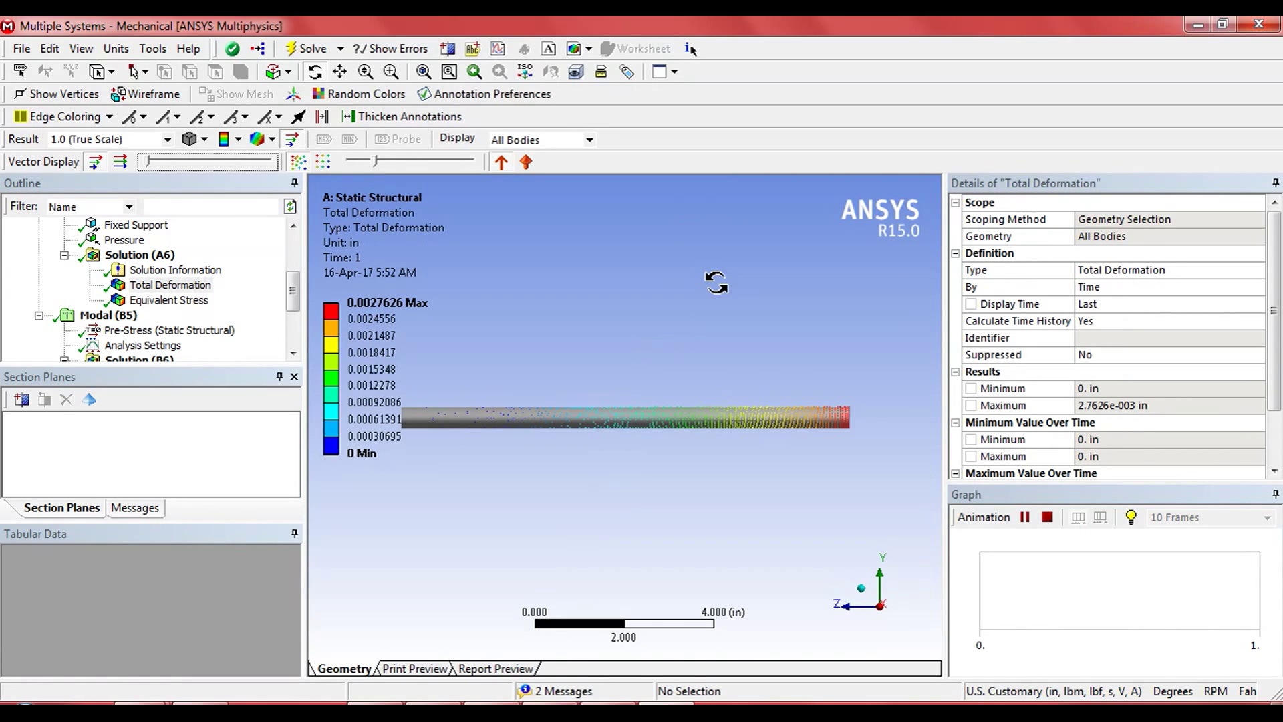
Step: Select the static structural Total Deformation result and lengthen its proportional vectors to the maximum scale
left_click(163, 286)
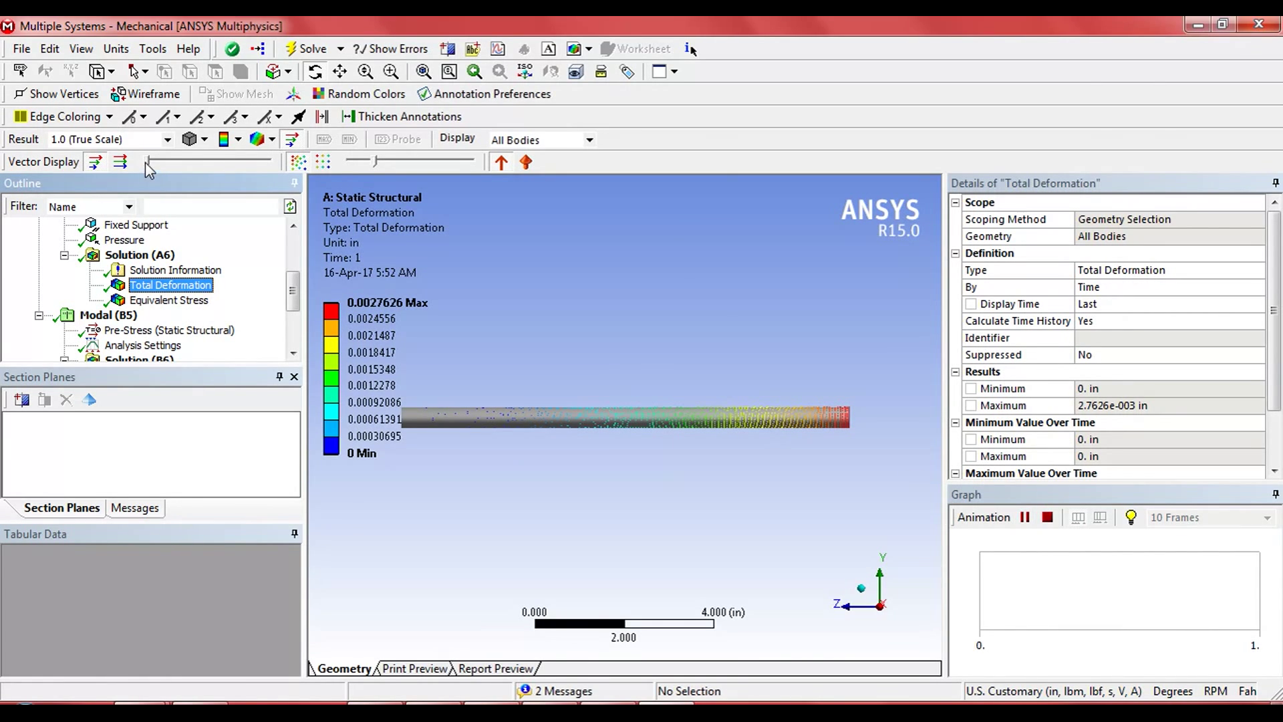
left_click_drag(147, 162, 194, 163)
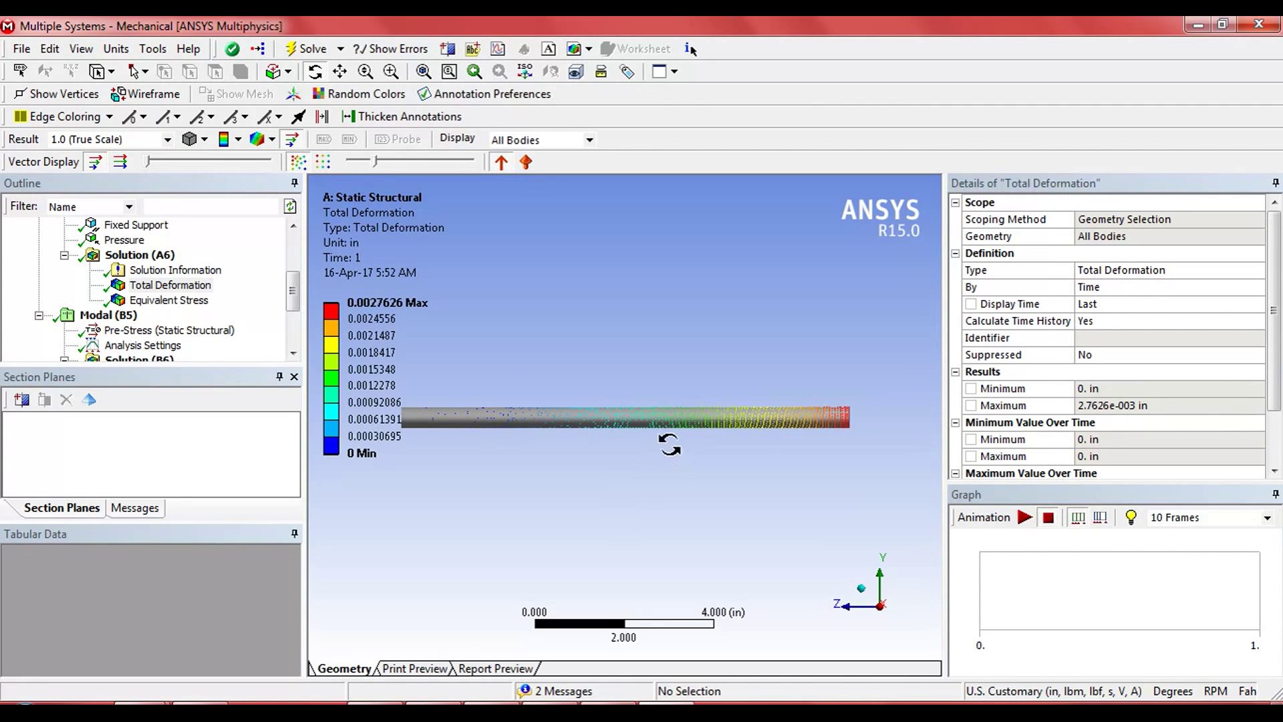
scroll(669, 434, "up", 2)
scroll(668, 434, "up", 3)
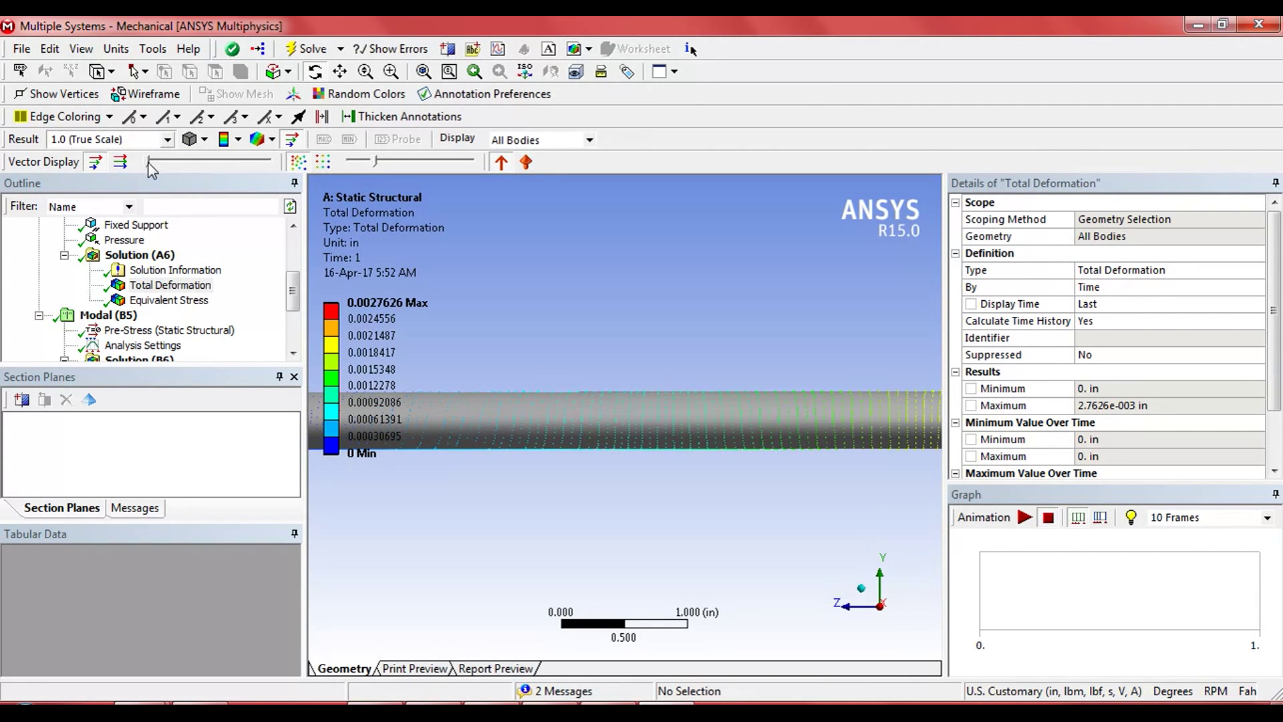
left_click_drag(198, 162, 498, 384)
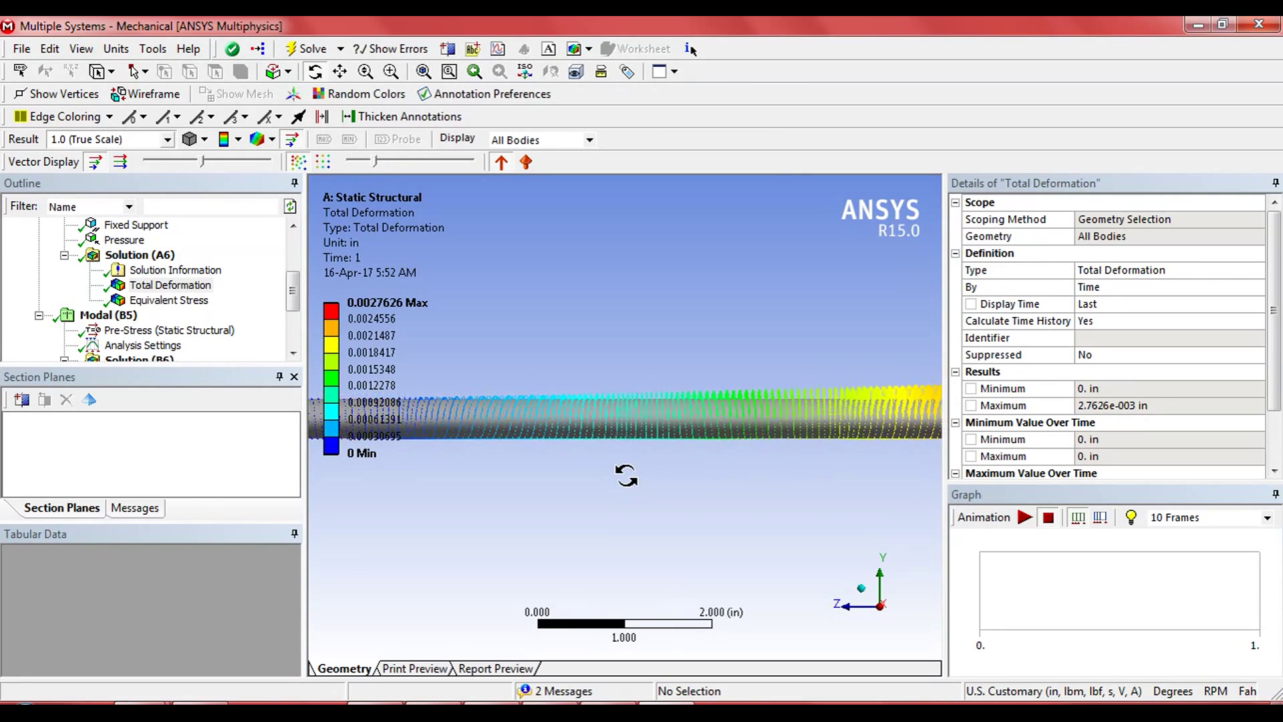
scroll(467, 375, "up", 1)
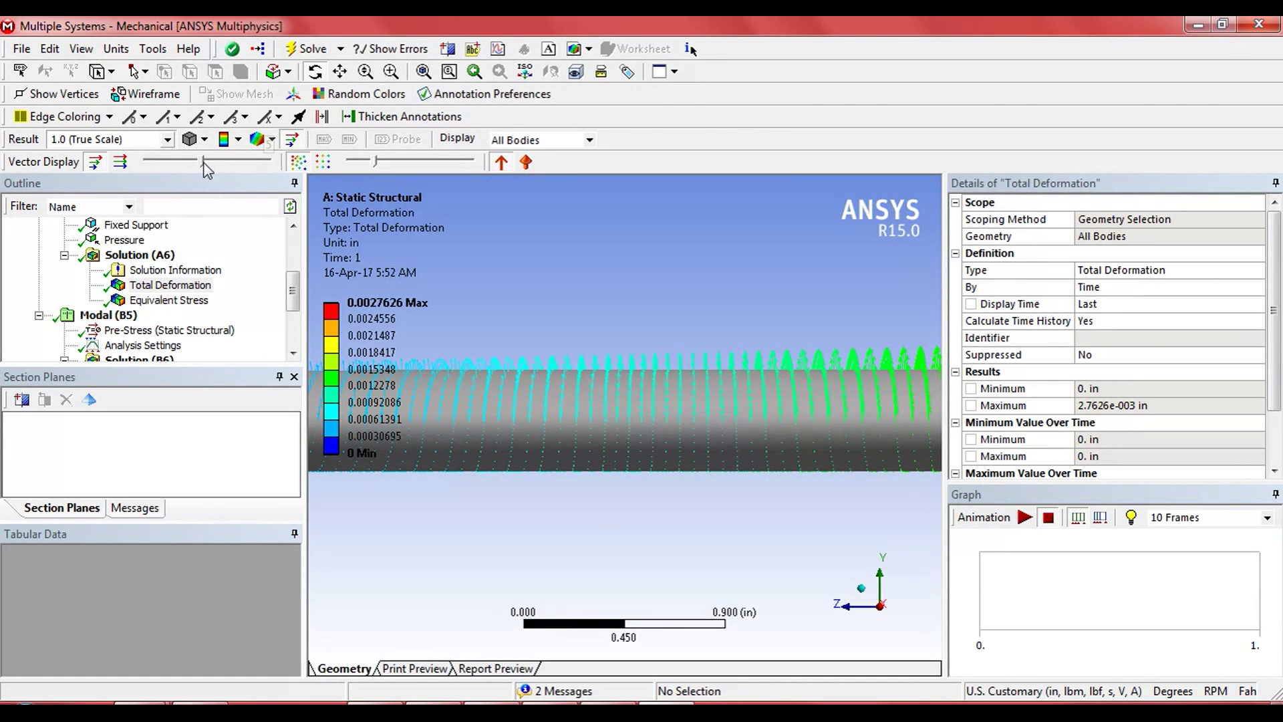
left_click_drag(204, 162, 270, 165)
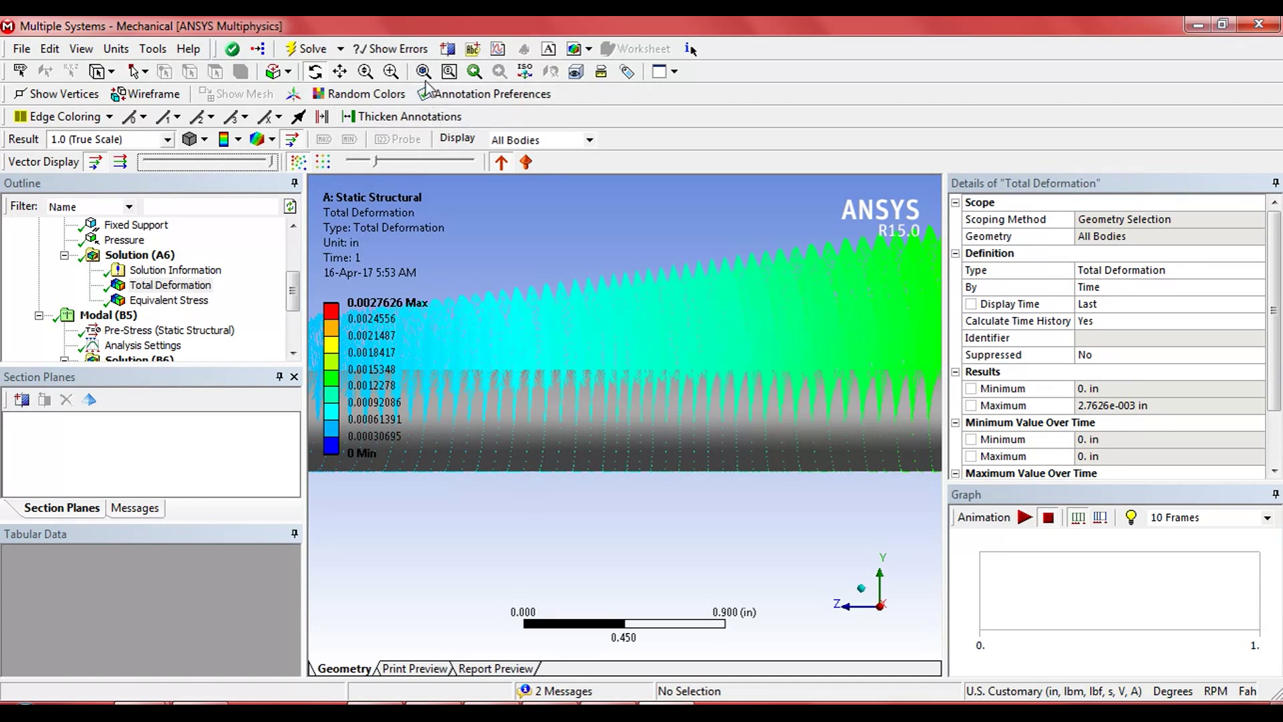
Step: Animate the static deformation vectors with the whole wing fitted in view, and inspect the wing up close while it plays
left_click(424, 75)
left_click(1023, 518)
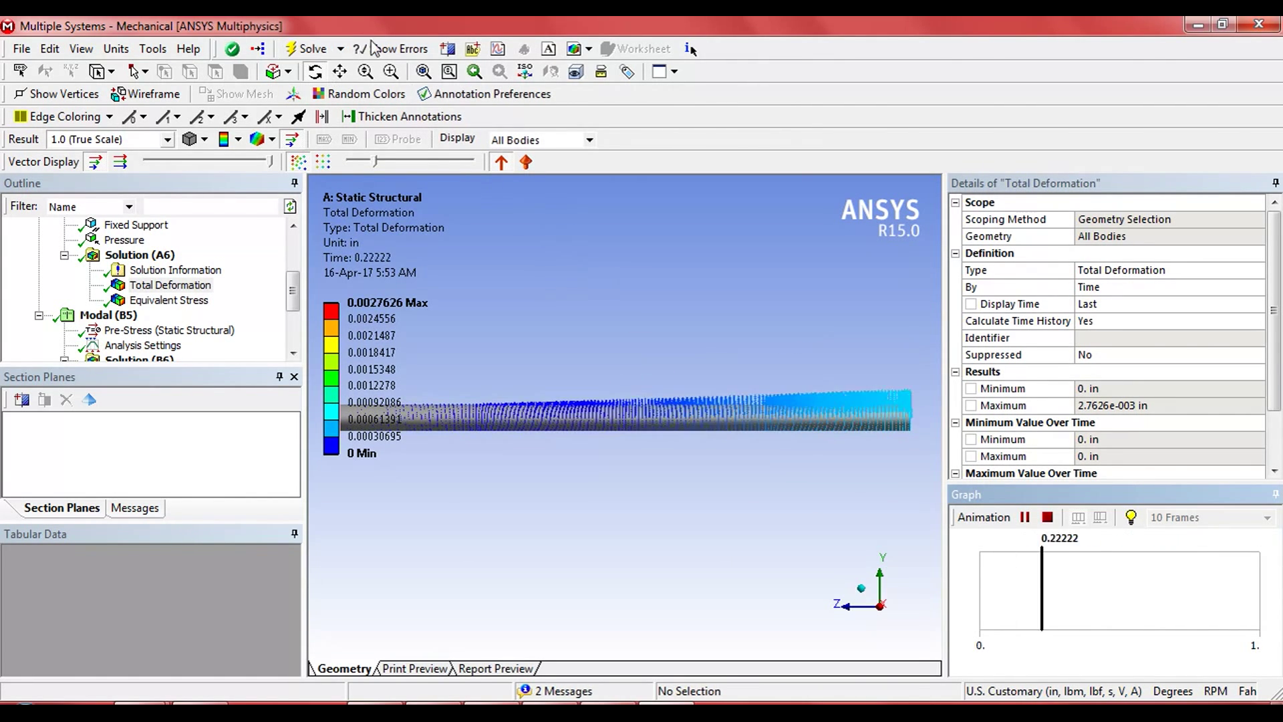
left_click(391, 71)
left_click_drag(805, 414, 857, 486)
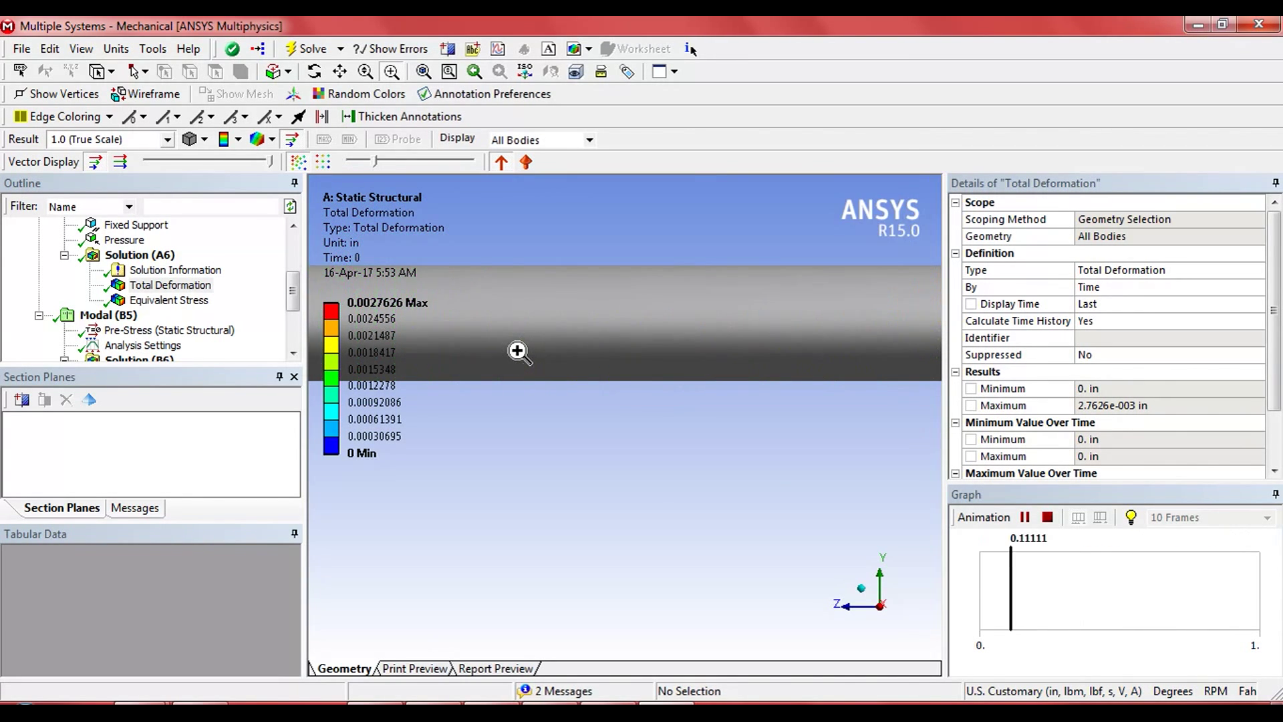
left_click(424, 72)
Step: Animate the static Total Deformation vectors with Smooth Contours chosen and the elements shown on the wing, and stop the playback
left_click(238, 139)
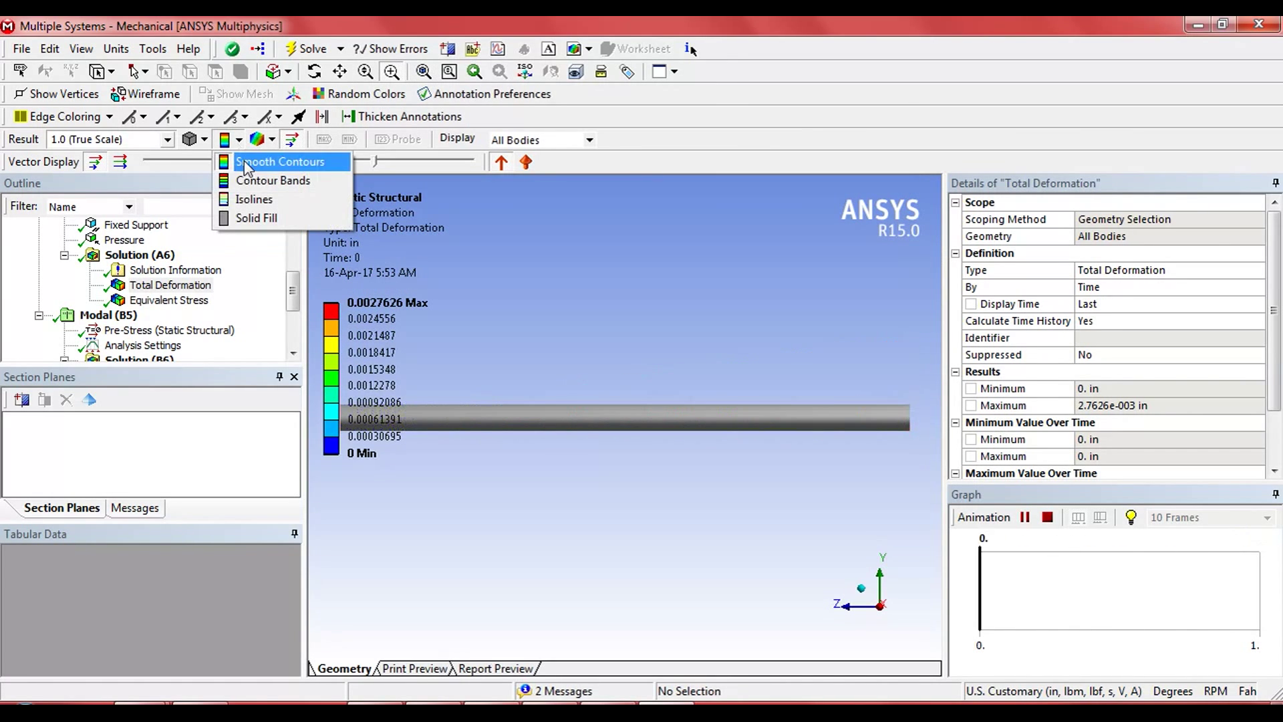
left_click(244, 160)
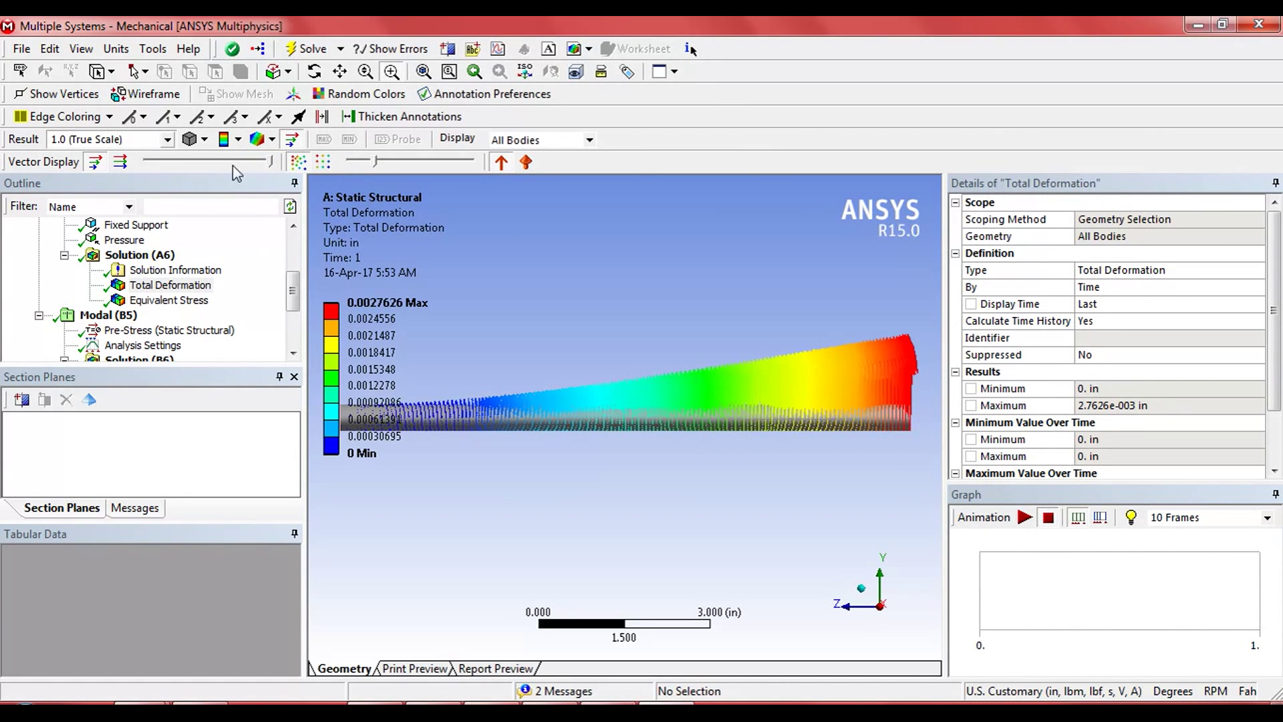
left_click(267, 139)
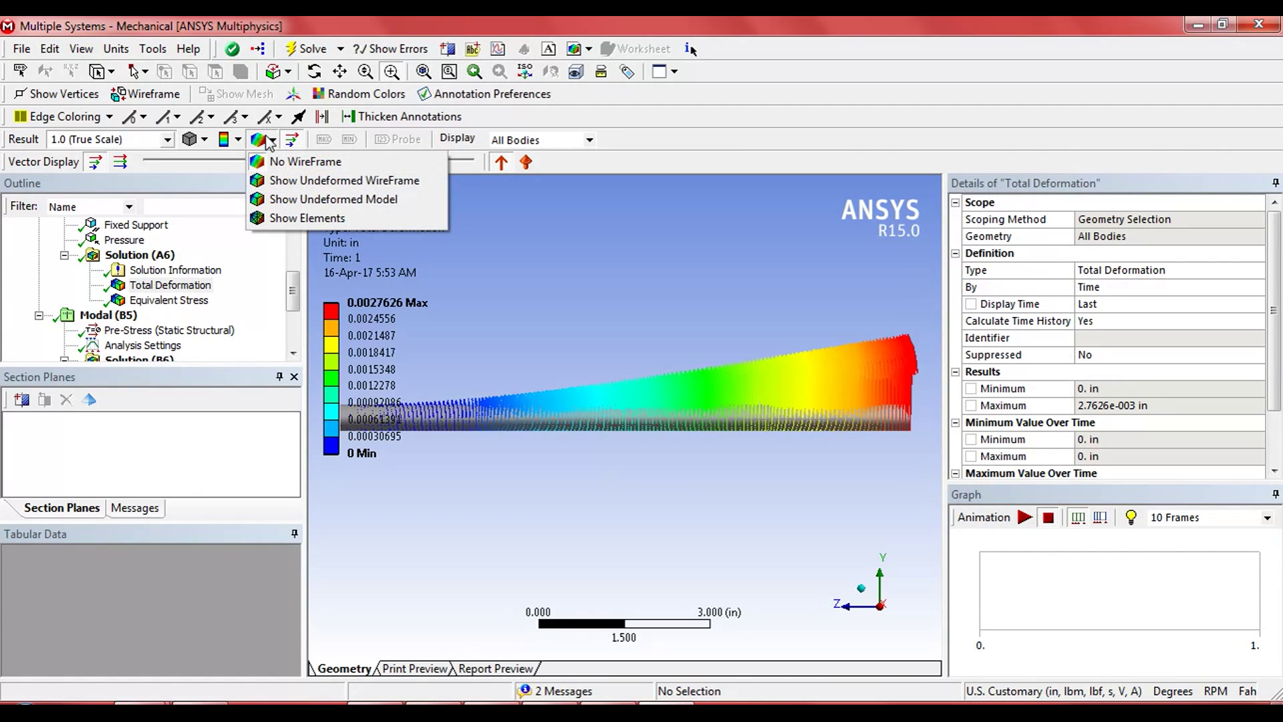
left_click(307, 217)
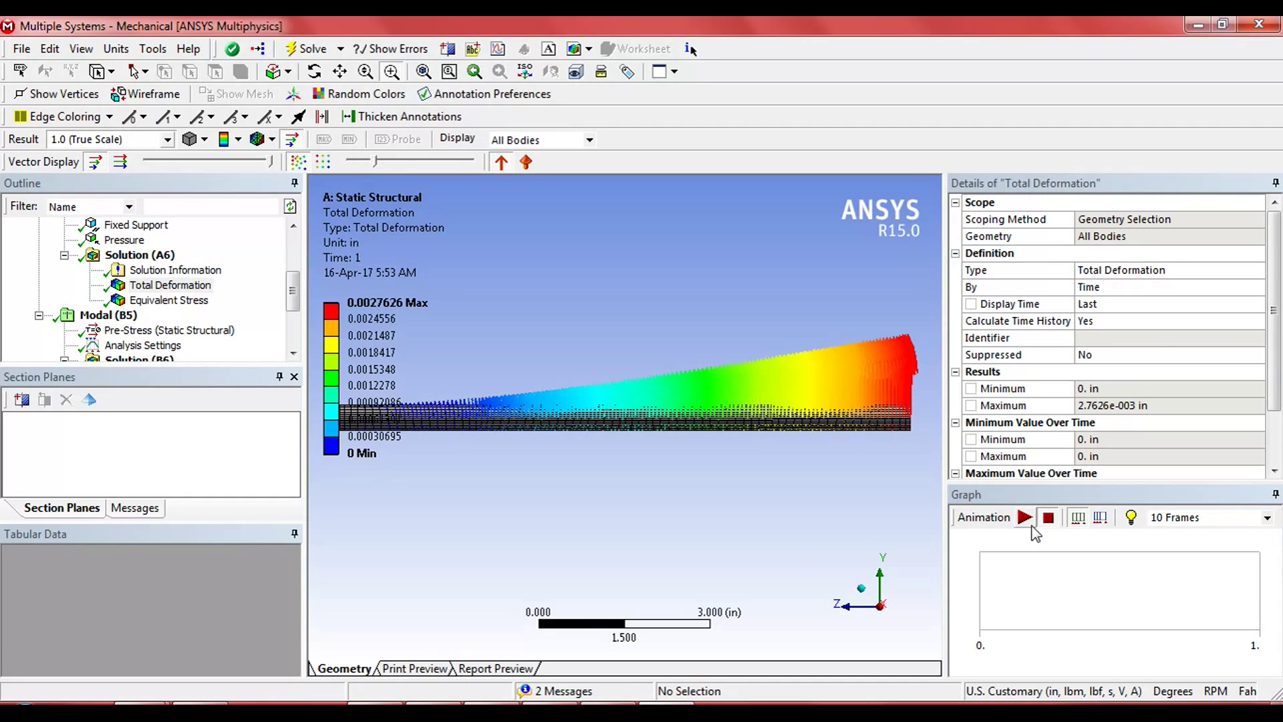
left_click(1024, 517)
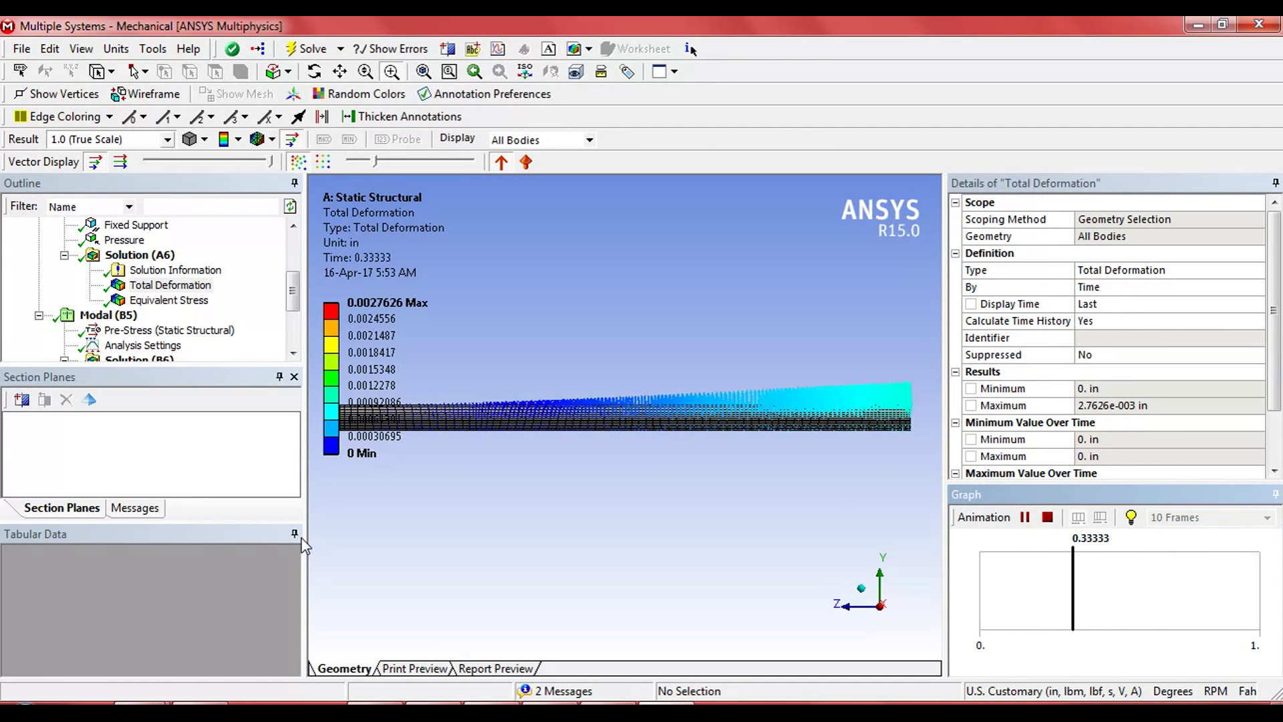
left_click(1047, 518)
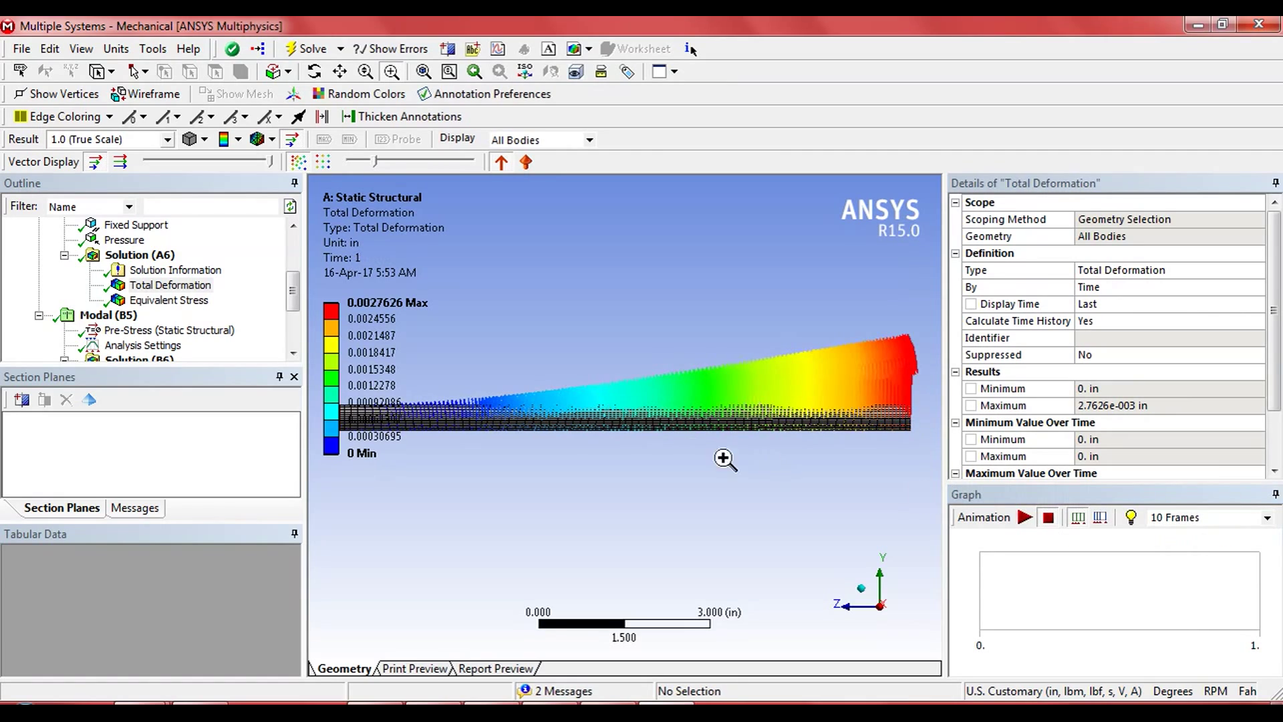